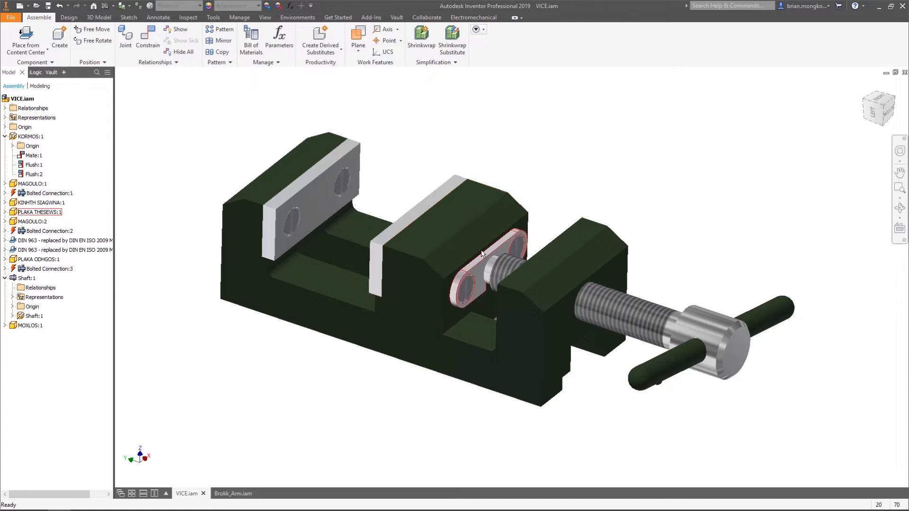
Move the movable jaw, the threaded shaft and the handle away from the vice base so the parts are separated
left_click_drag(462, 235, 463, 143)
left_click_drag(646, 311, 779, 164)
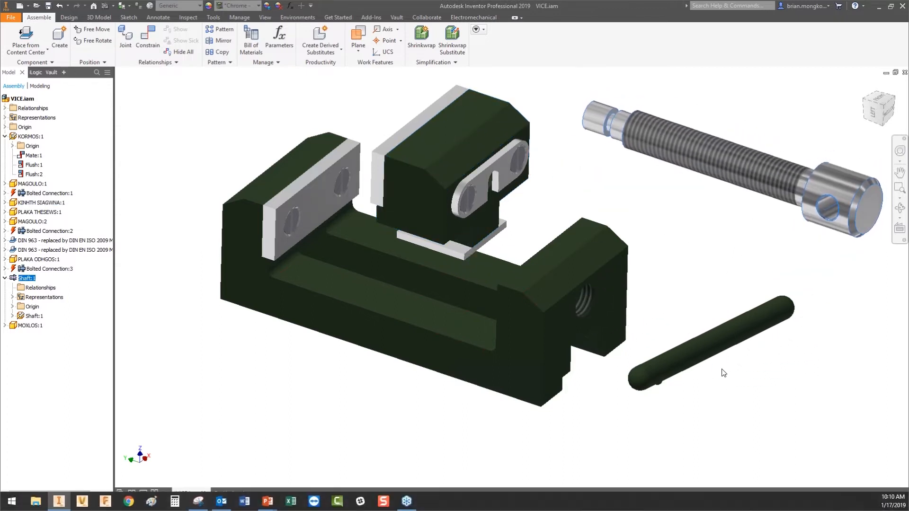
left_click_drag(709, 362, 724, 389)
middle_click_drag(789, 316, 757, 305, "shift")
mouse_move(504, 181)
left_mouse_down()
mouse_move(497, 167)
mouse_move(495, 174)
mouse_move(519, 170)
left_mouse_up()
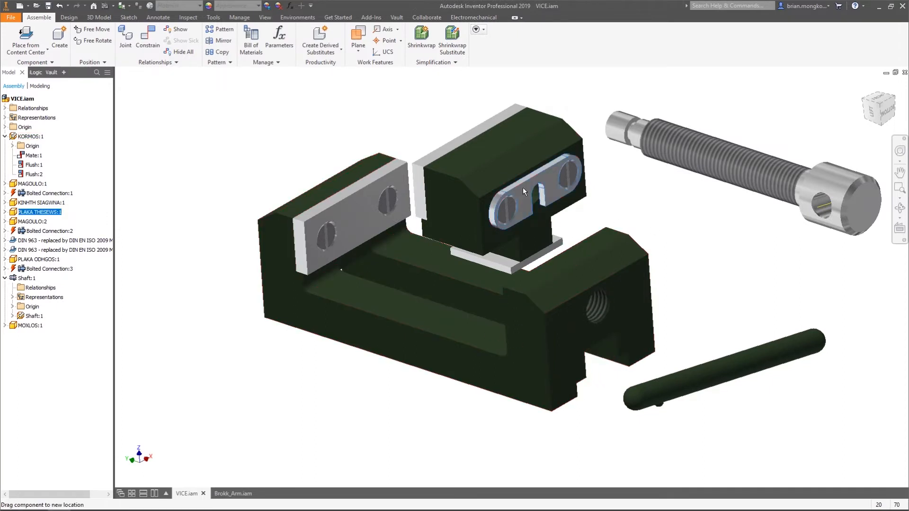
left_click_drag(523, 187, 499, 187)
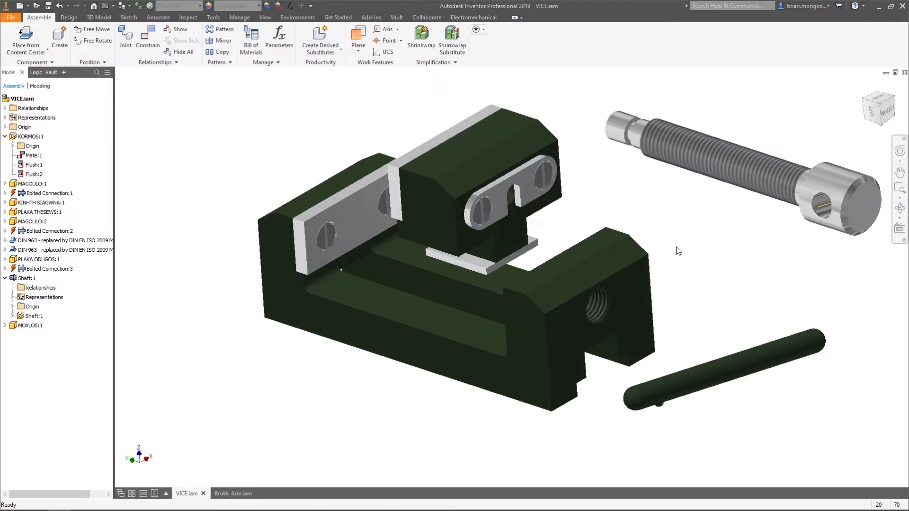
Check the Grounded option of the base component KORMOS:1
right_click(14, 142)
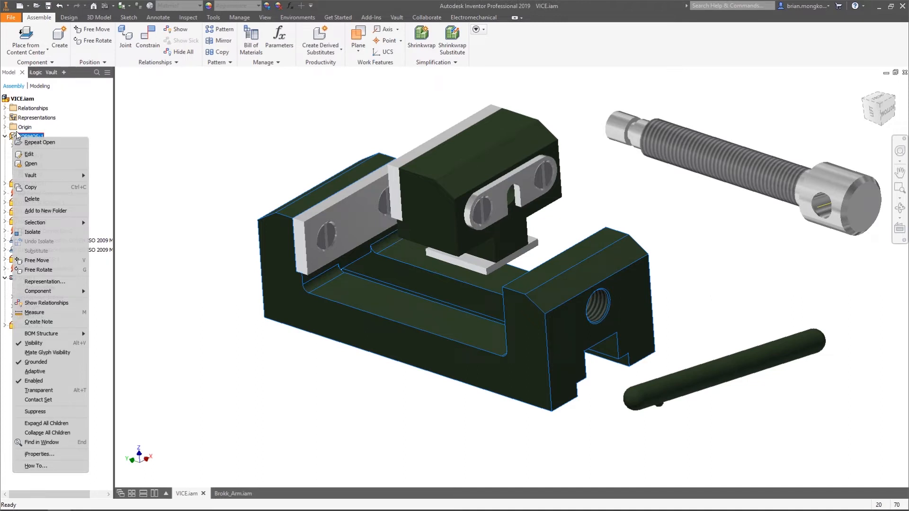
key("Escape")
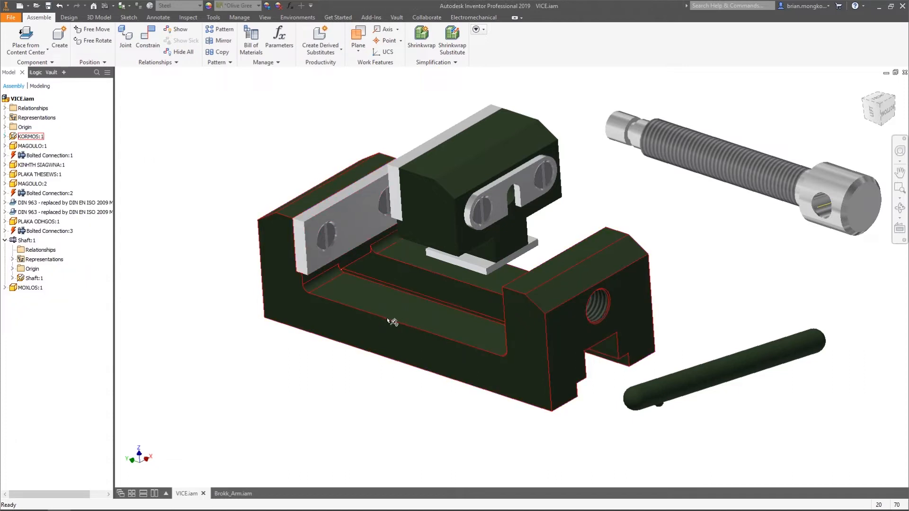
left_click(340, 351)
Move the unconstrained movable jaw around above the base to test its freedom of movement
left_click_drag(471, 180, 487, 171)
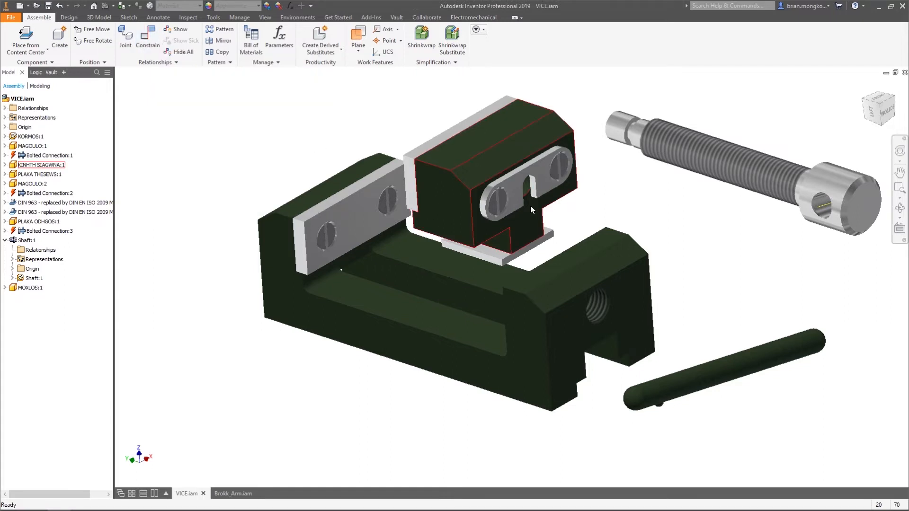
middle_click_drag(538, 211, 509, 192, "shift")
mouse_move(509, 192)
left_mouse_down()
mouse_move(483, 183)
mouse_move(515, 176)
left_mouse_up()
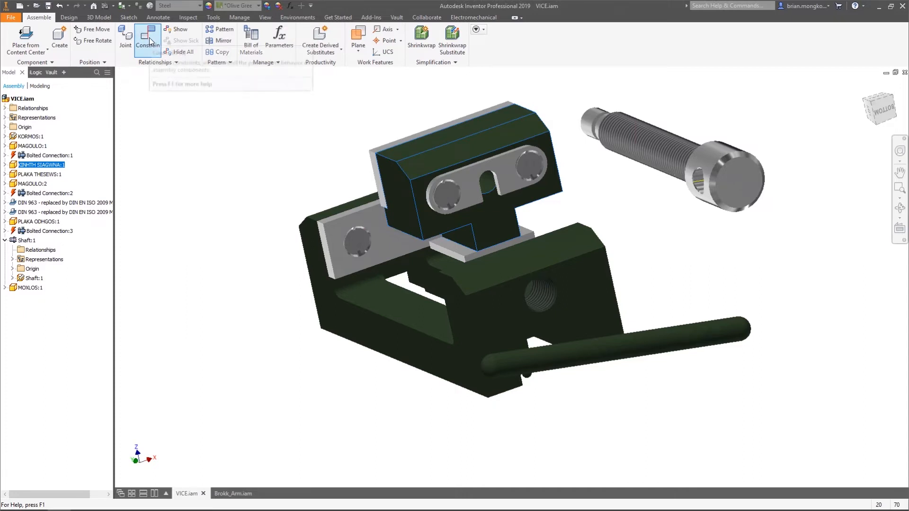
left_click(254, 101)
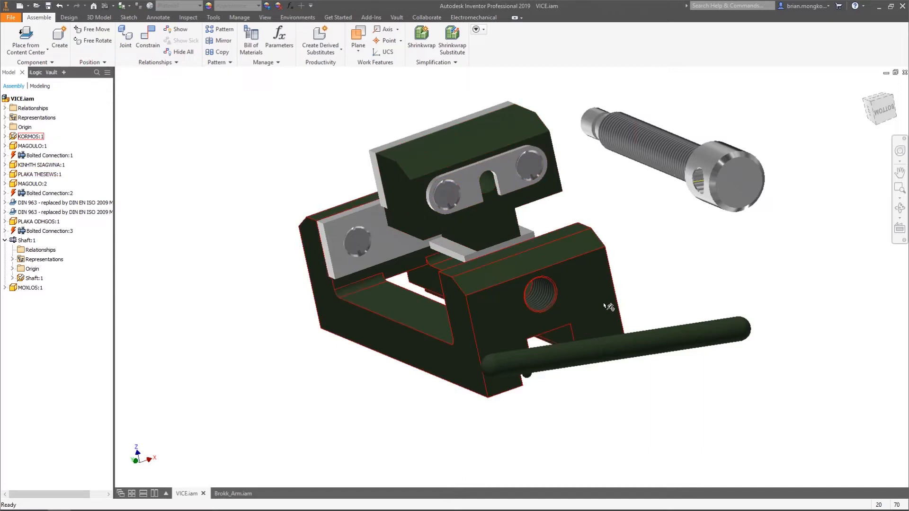
left_click(148, 47)
left_click(396, 186)
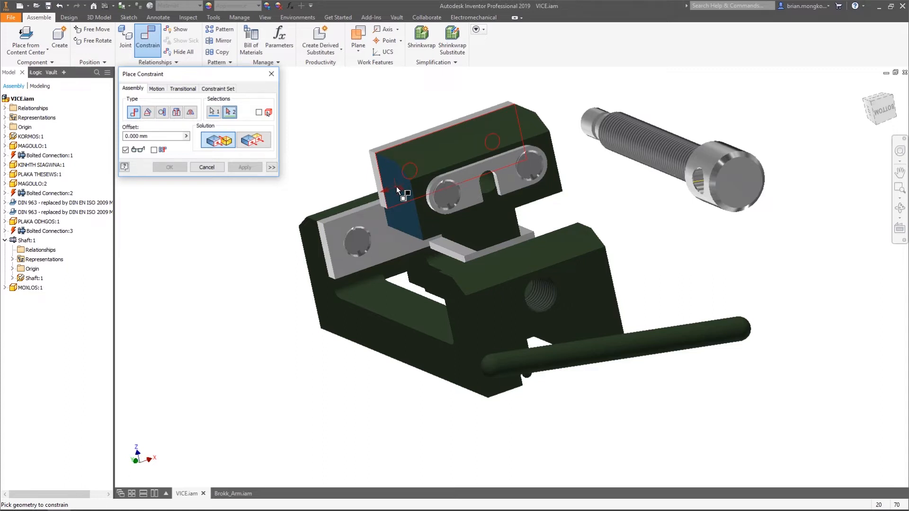
key("Escape")
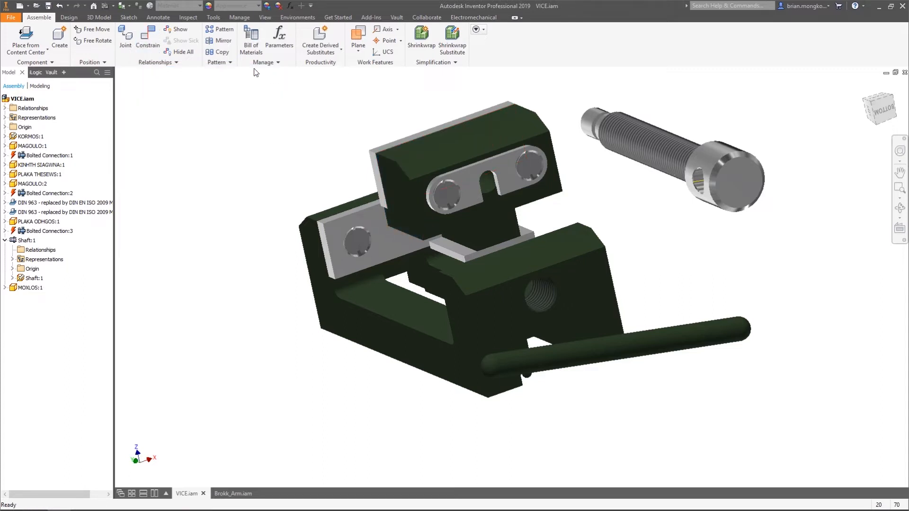
Constrain the movable jaw's side face to the base's outer side face with the Flush solution and a 0.000 mm offset
left_click(154, 37)
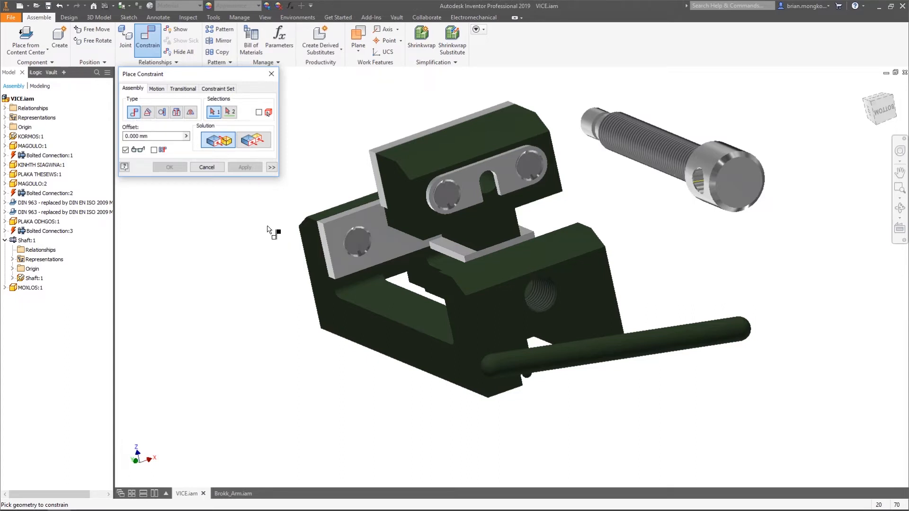
left_click(393, 178)
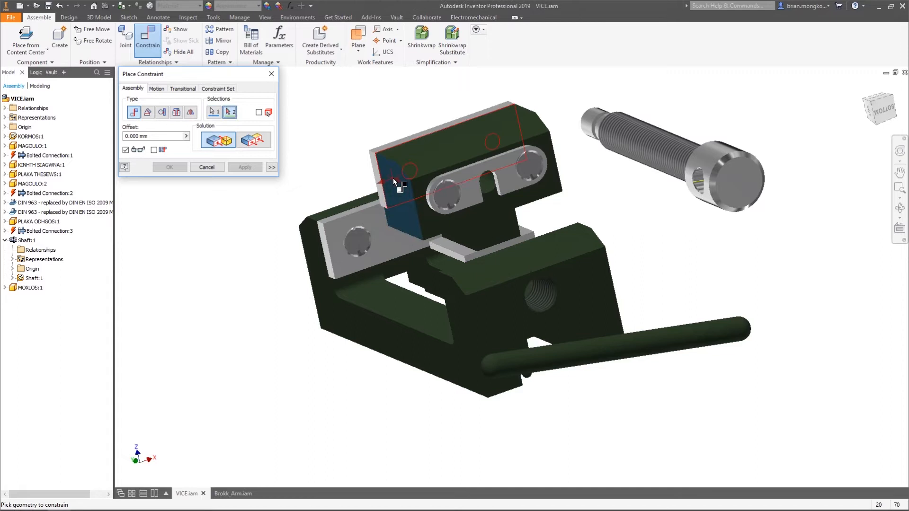
left_click(376, 329)
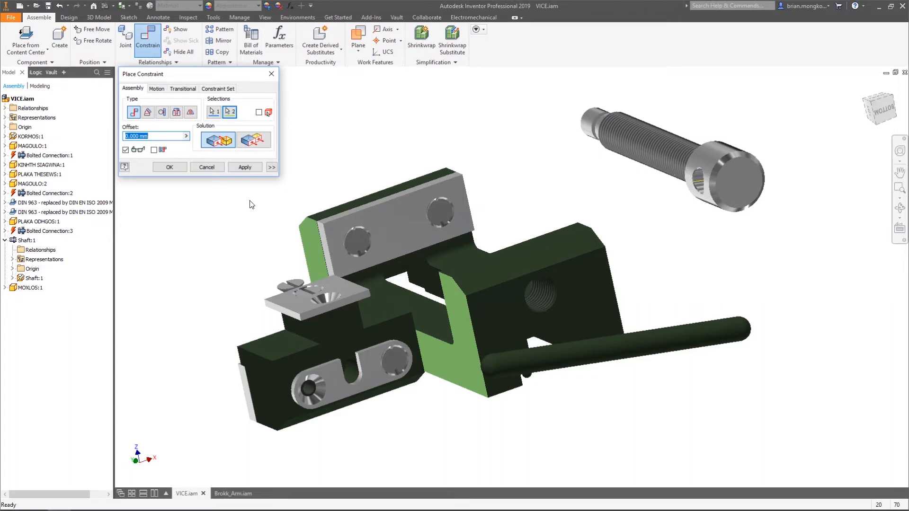
left_click(259, 143)
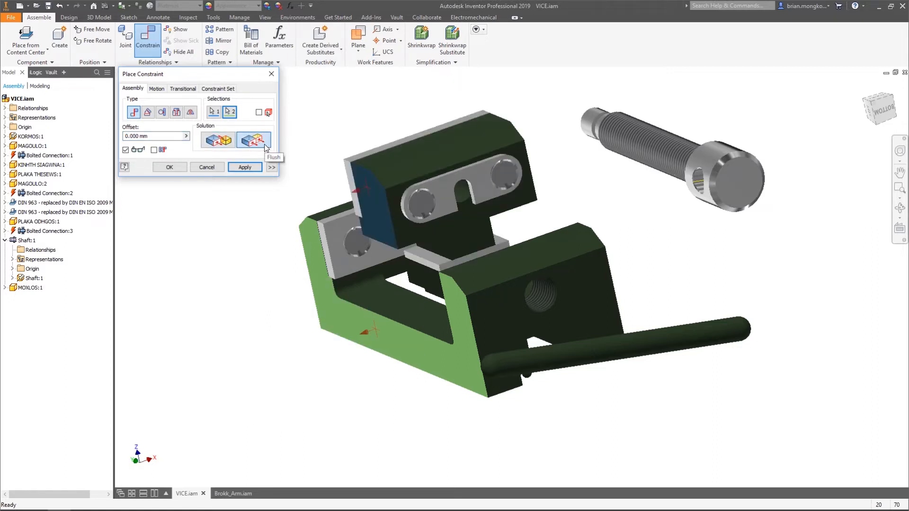
left_click(246, 168)
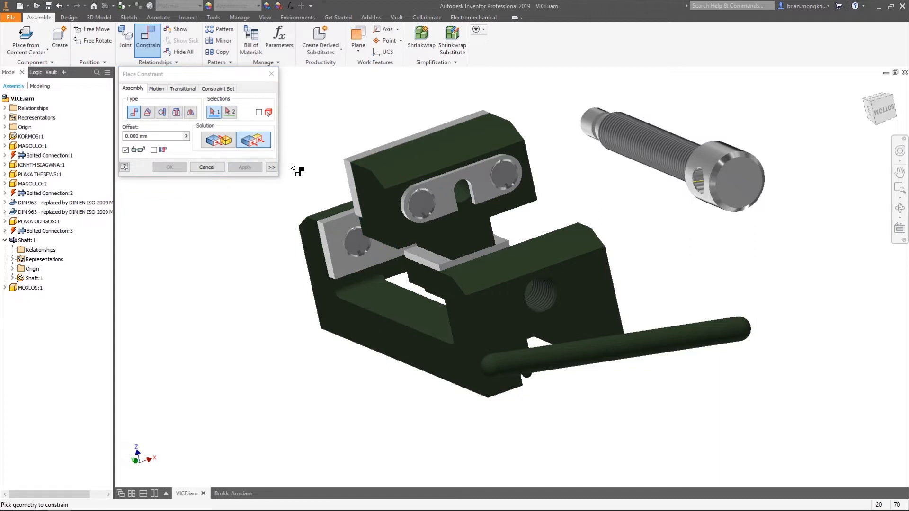
left_click(207, 167)
Test the movable jaw's remaining movement by shifting it up, down and along the base, and undo the last change
left_click_drag(427, 177, 435, 150)
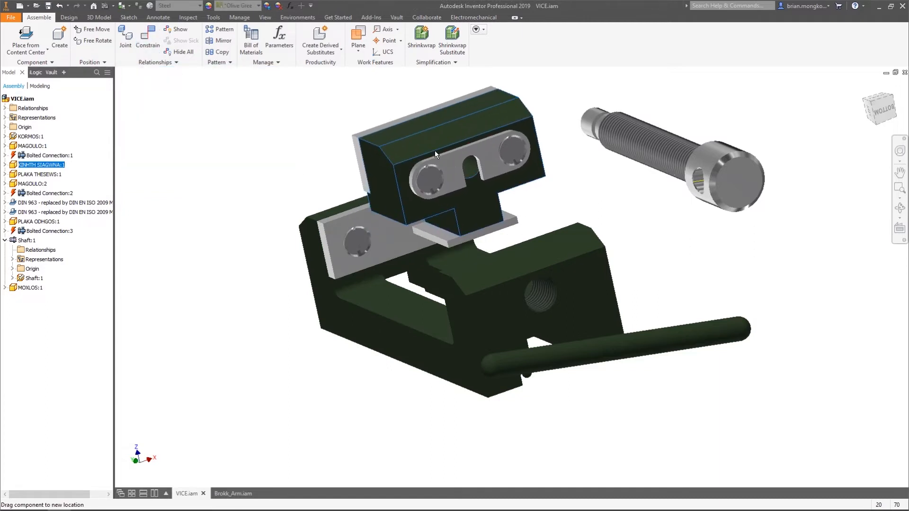
middle_click_drag(518, 188, 479, 210, "shift")
left_click_drag(450, 165, 438, 120)
middle_click_drag(477, 165, 498, 164, "shift")
key("ctrl+z")
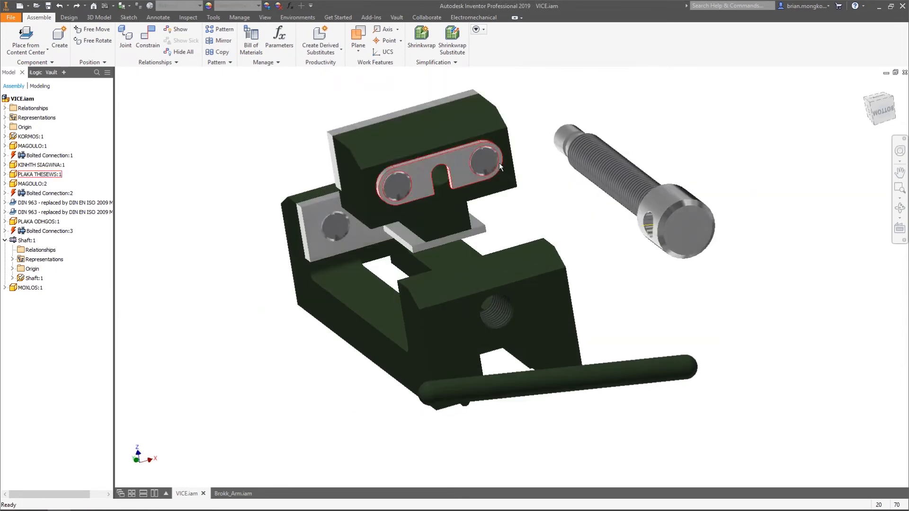
middle_click_drag(521, 212, 529, 230, "shift")
Restore the home view and frame the whole vice assembly from an angle showing the movable jaw and base
mouse_move(876, 101)
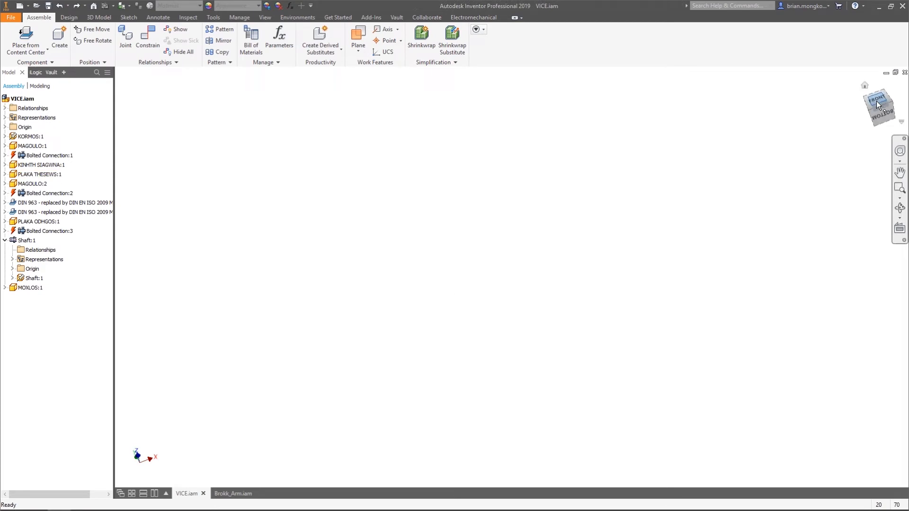
left_click(875, 98)
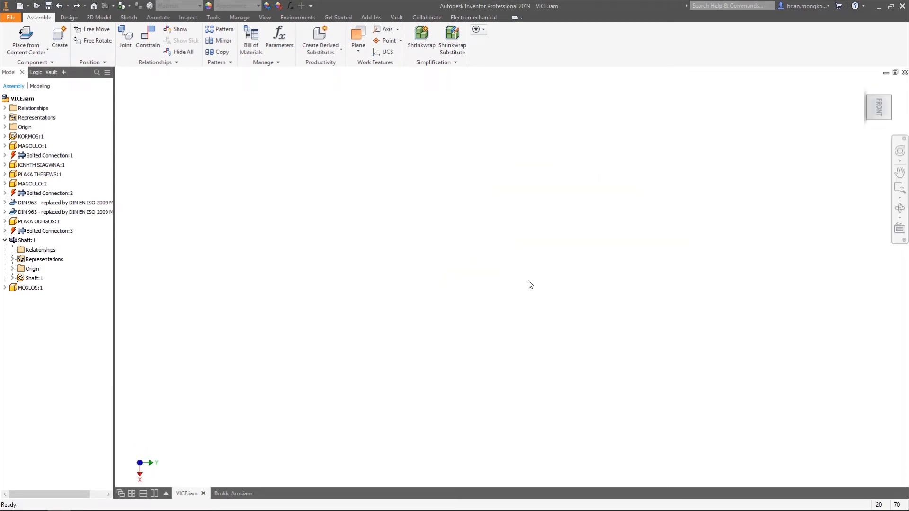
mouse_move(876, 101)
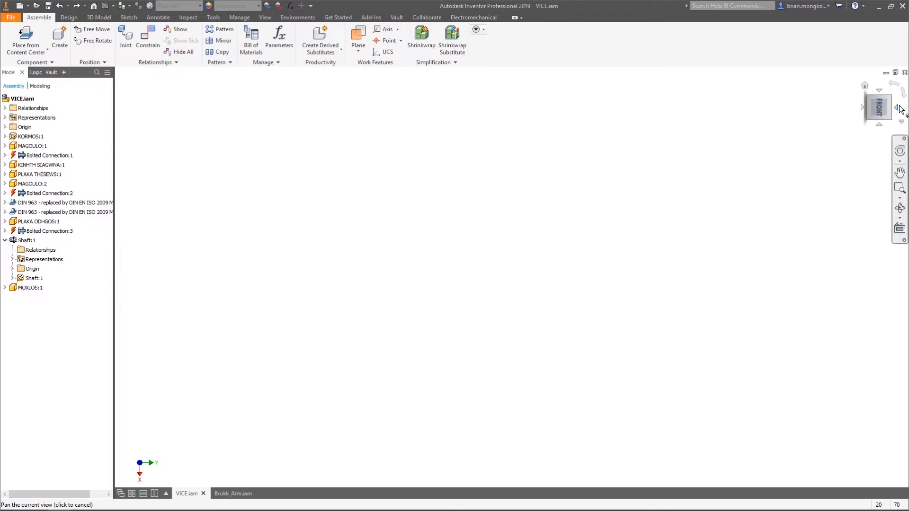
left_click(864, 87)
middle_click_drag(693, 226, 711, 218, "shift")
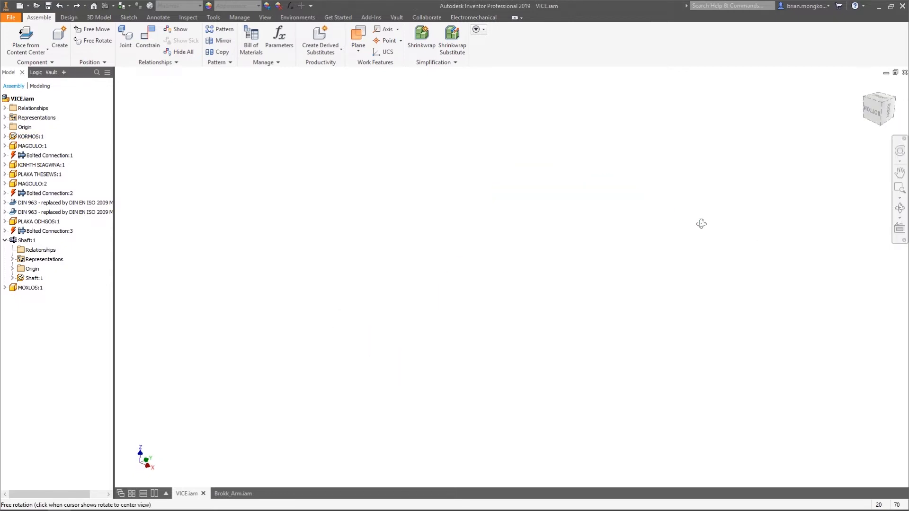
mouse_move(879, 101)
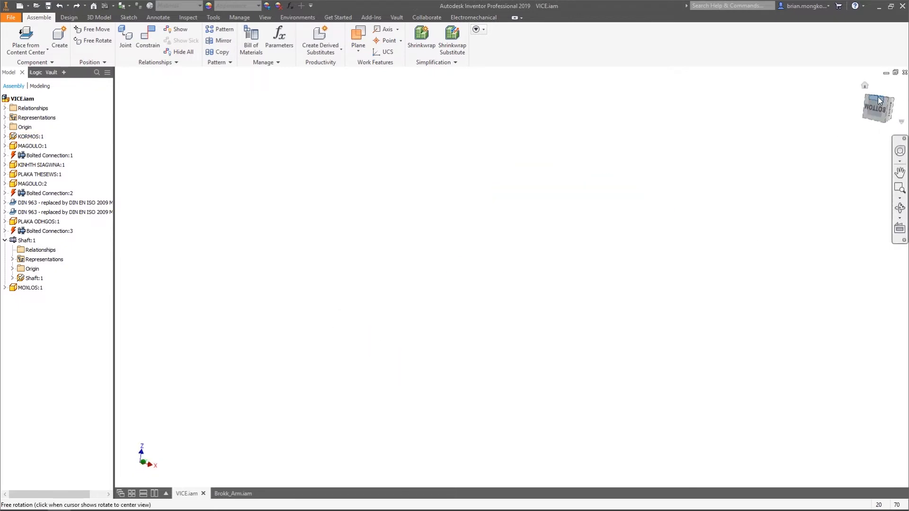
left_click(865, 87)
middle_click_drag(595, 237, 566, 206)
scroll(610, 275, "down", 3)
scroll(610, 272, "up", 5)
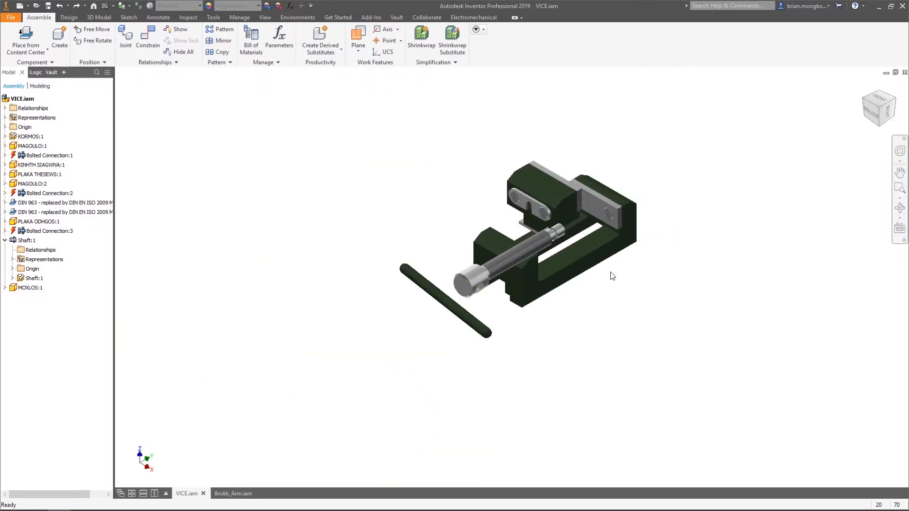
scroll(611, 263, "up", 5)
scroll(630, 264, "down", 3)
middle_click_drag(630, 263, 587, 275, "shift")
scroll(629, 264, "up", 5)
scroll(597, 270, "up", 1)
scroll(611, 194, "down", 5)
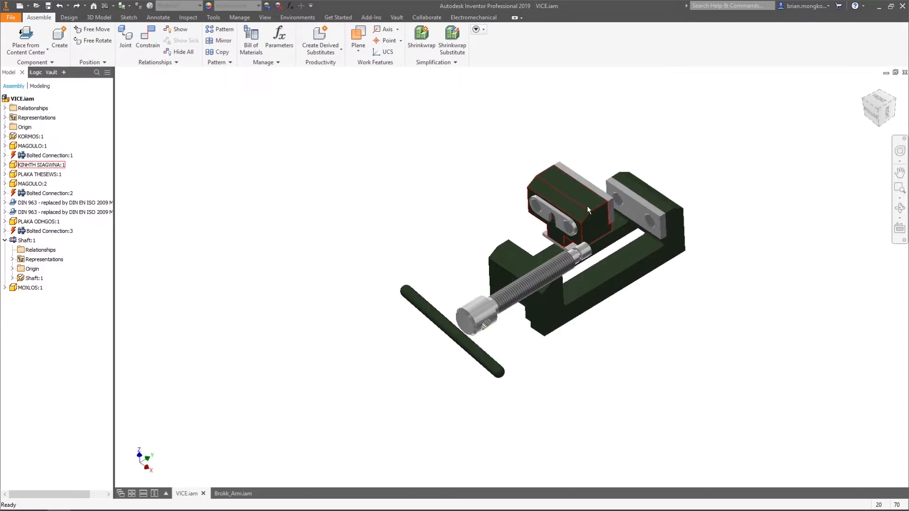
scroll(586, 205, "down", 2)
Raise the movable jaw and constrain its underside face to the base's sliding surface with the Mate solution and a 0.000 mm offset
left_click_drag(586, 204, 653, 228)
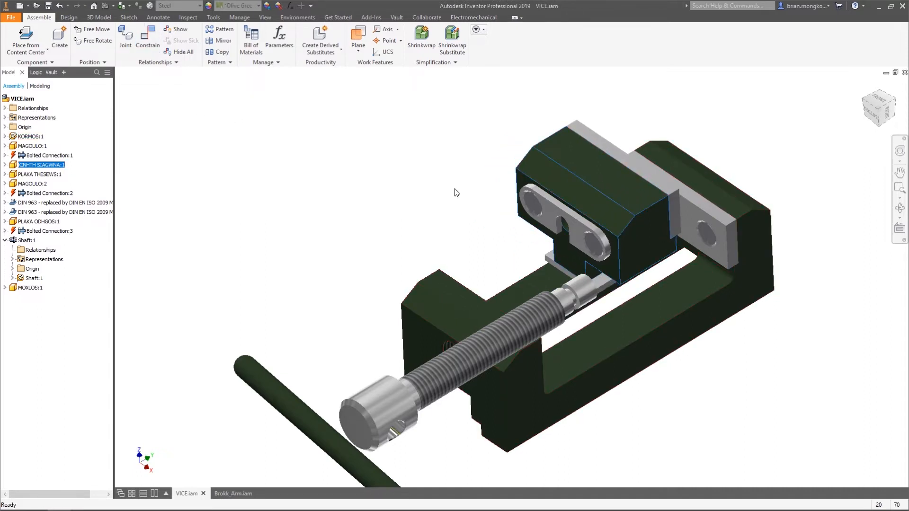
left_click_drag(627, 210, 618, 174)
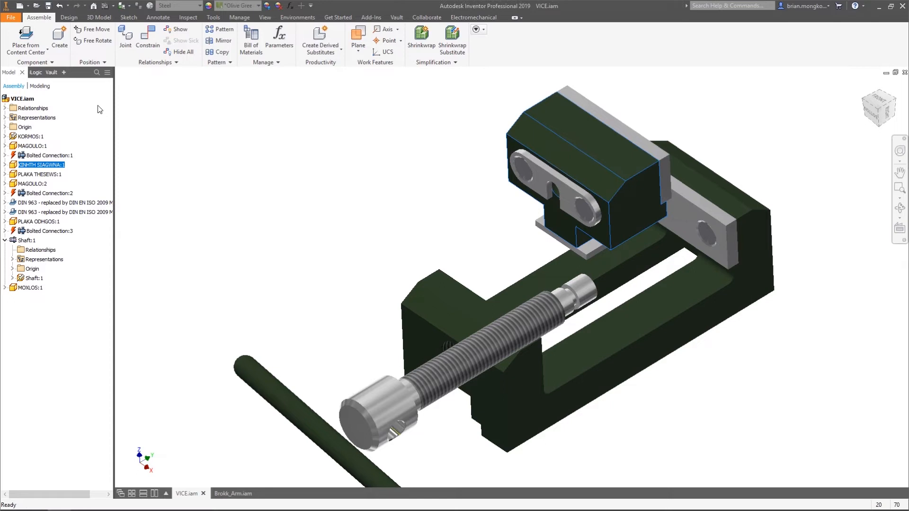
left_click(142, 38)
middle_click_drag(497, 211, 581, 246, "shift")
left_click(578, 180)
left_click(607, 305)
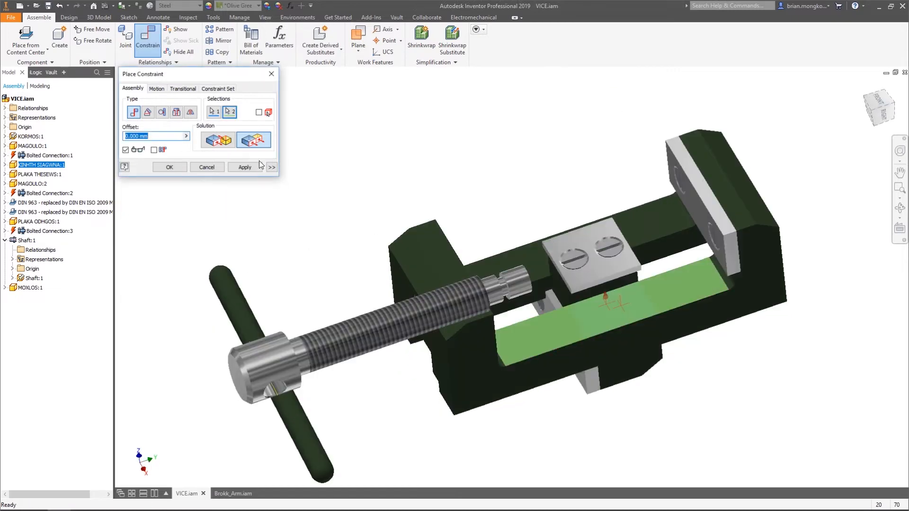
left_click(221, 143)
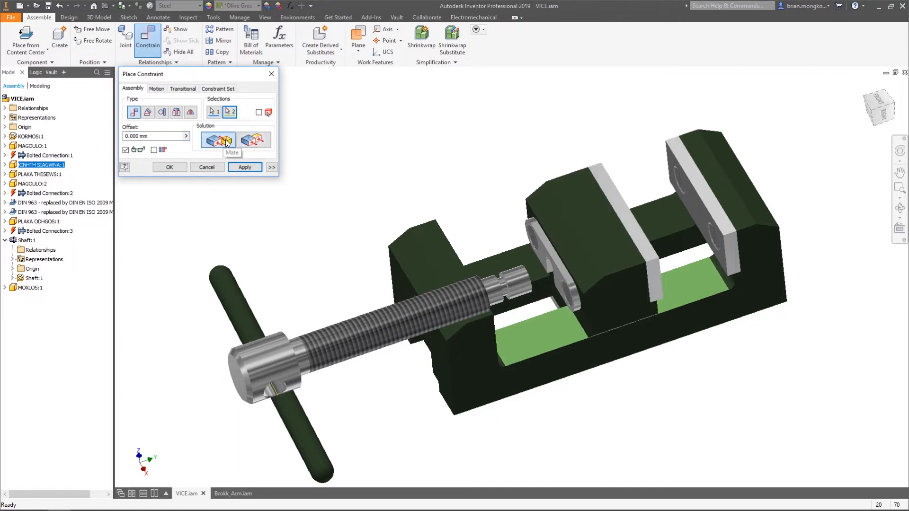
left_click(243, 167)
left_click(271, 74)
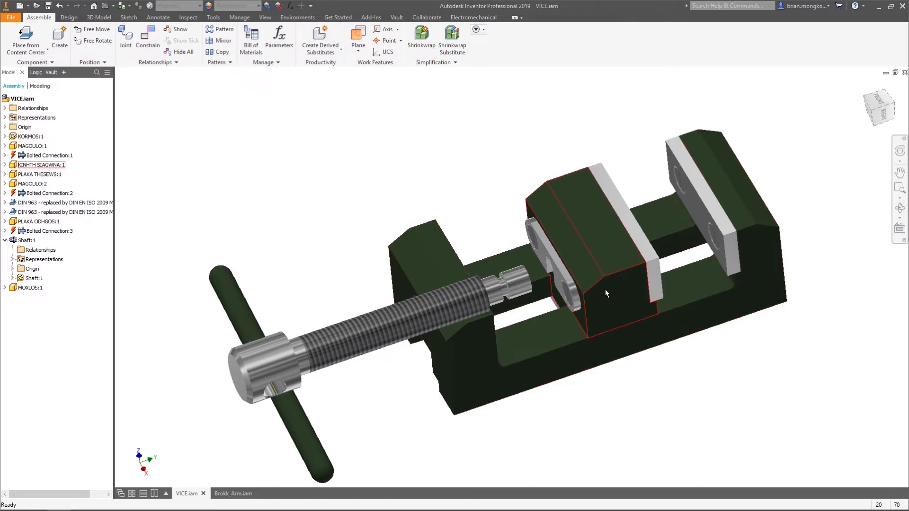
Slide the movable jaw along the base towards the fixed jaw and inspect its remaining travel
left_click_drag(592, 268, 614, 300)
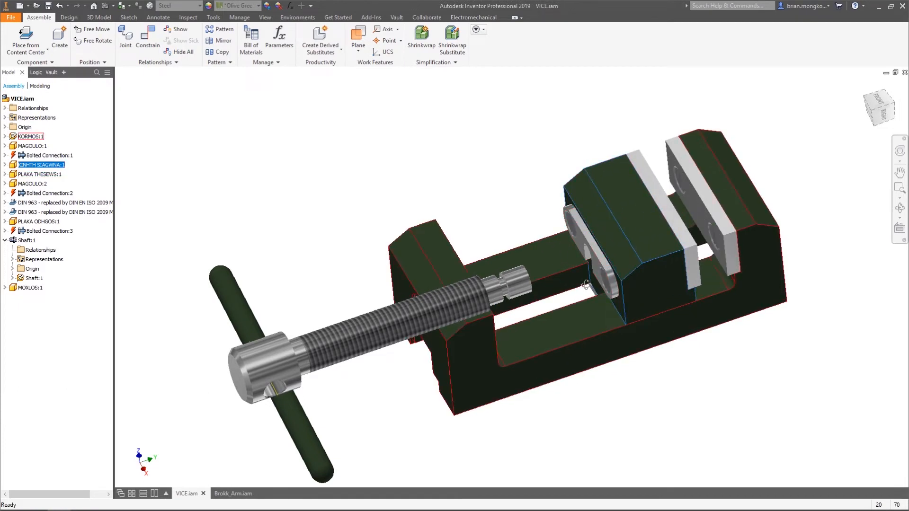
scroll(516, 263, "up", 3)
scroll(568, 293, "down", 4)
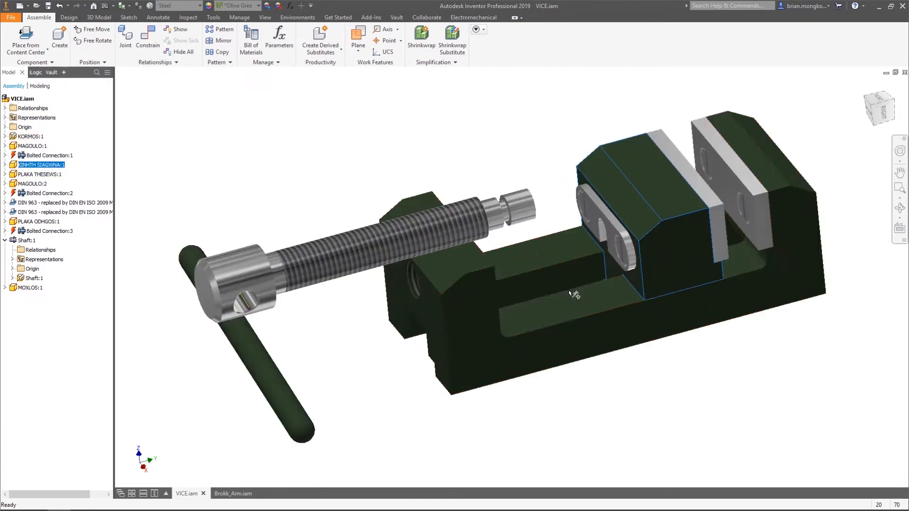
scroll(568, 288, "up", 3)
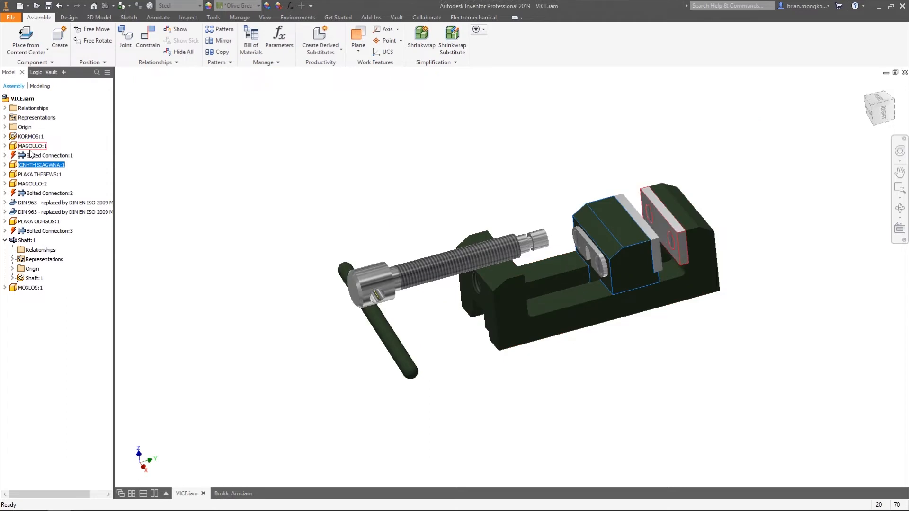
Undo the movable jaw's recent slides and its constraints to the base, checking the jaw's underside along the way
left_click(416, 194)
key("ctrl+z")
key("ctrl+z")
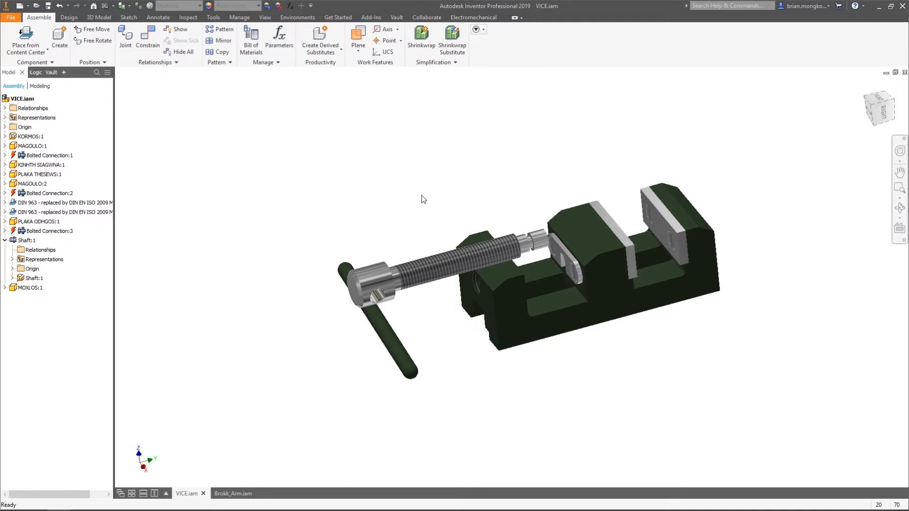
key("ctrl+z")
key("ctrl+z")
middle_click_drag(617, 209, 627, 226, "shift")
mouse_move(640, 248)
left_mouse_down()
mouse_move(624, 232)
mouse_move(649, 254)
mouse_move(627, 240)
left_mouse_up()
key("ctrl+z")
key("ctrl+z")
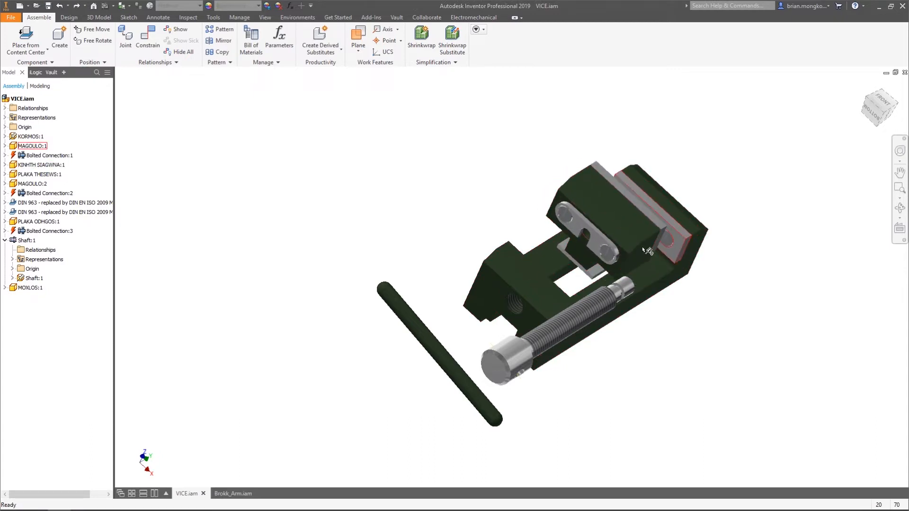
key("ctrl+z")
key("z")
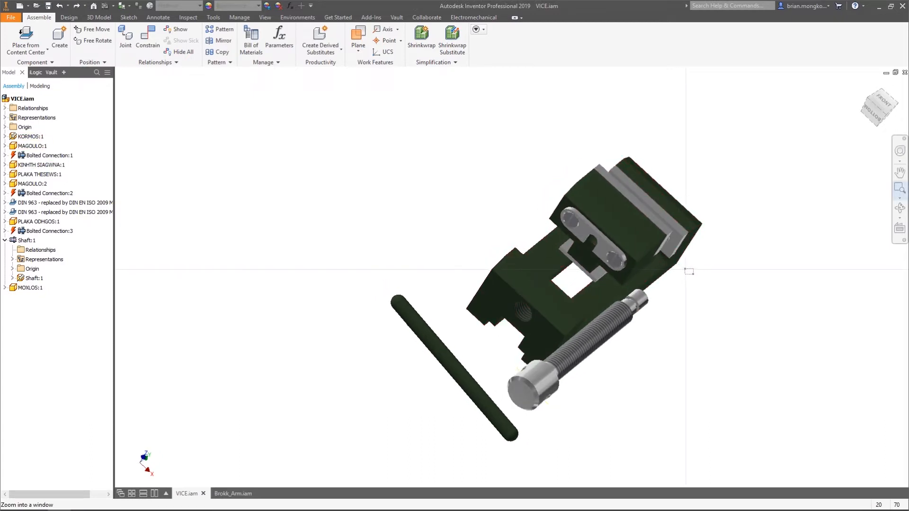
key("Escape")
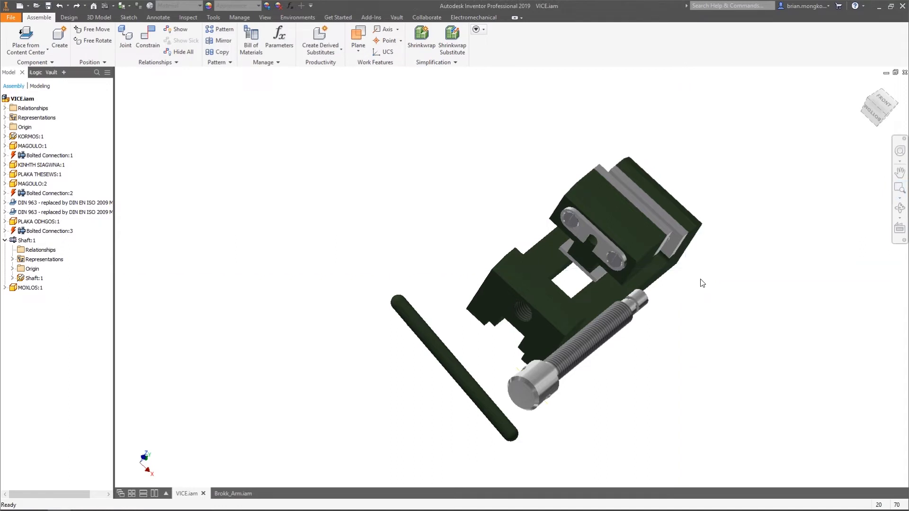
key("ctrl+z")
left_click(646, 256)
middle_click_drag(678, 285, 660, 277, "shift")
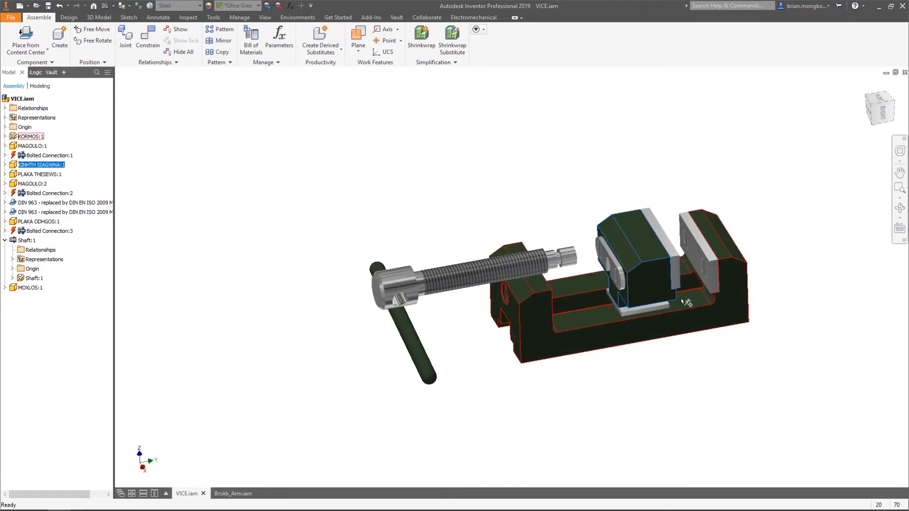
Start a joint connecting the upper inner edge midpoint of the movable jaw's plate to the matching midpoint on the fixed jaw's plate
left_click(132, 42)
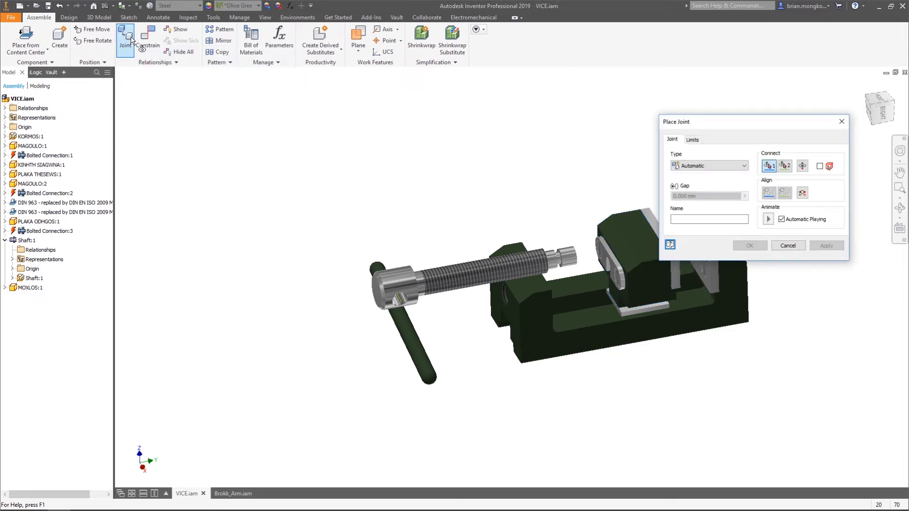
left_click_drag(709, 120, 245, 89)
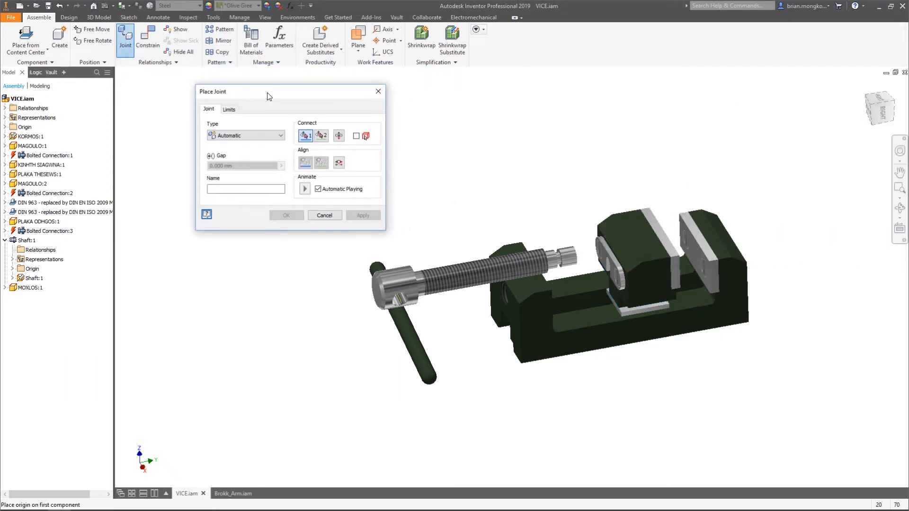
scroll(741, 232, "up", 3)
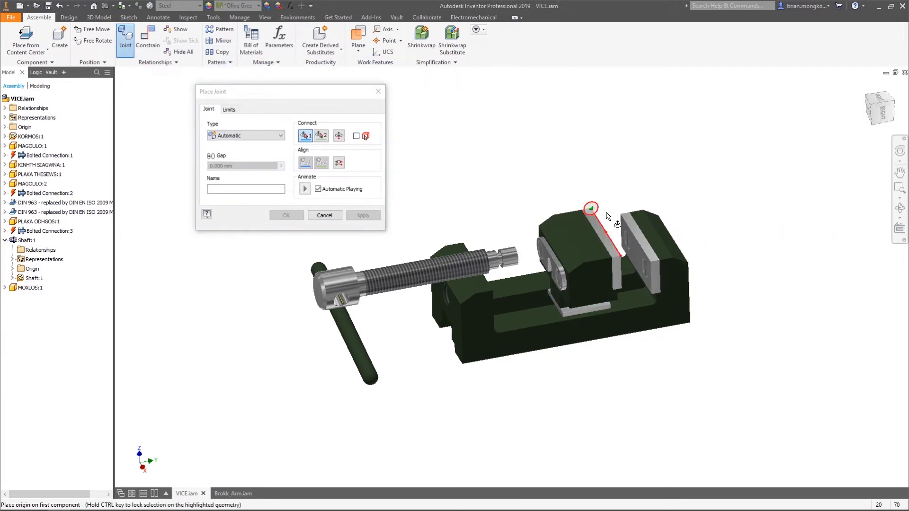
scroll(589, 209, "up", 5)
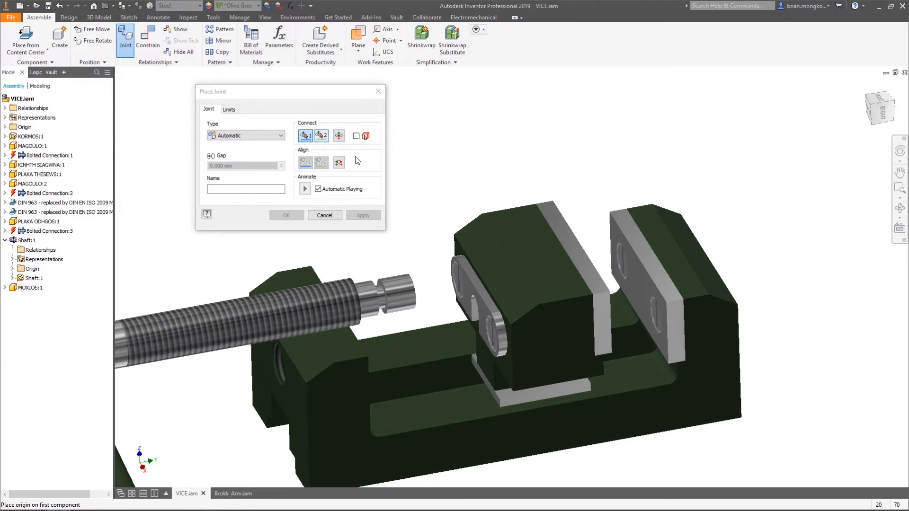
left_click(582, 249)
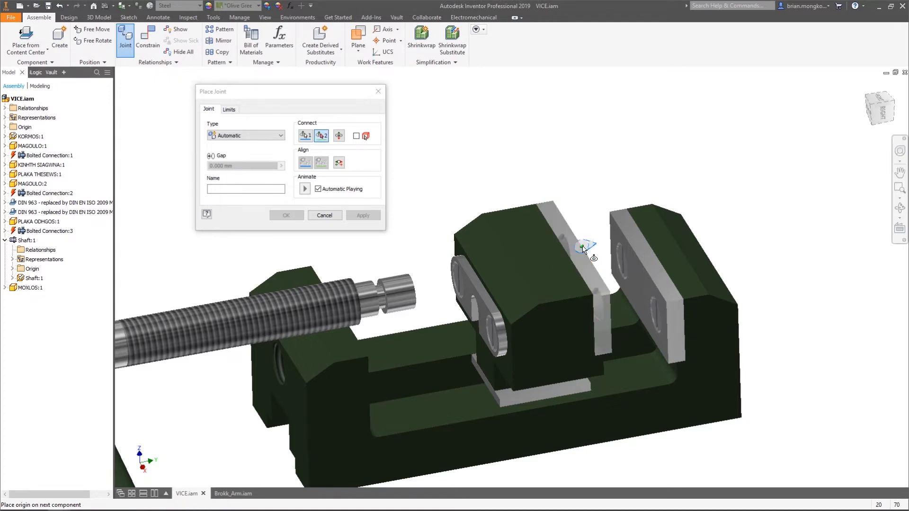
left_click(639, 260)
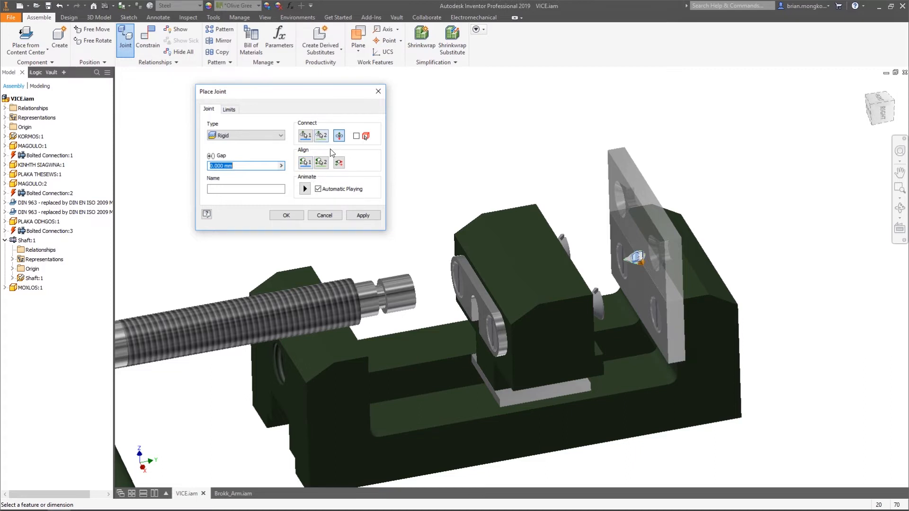
Invert the joint's alignment, set its type to Slider and apply it with a 0.000 mm gap
left_click(339, 140)
left_click(338, 137)
left_click(343, 164)
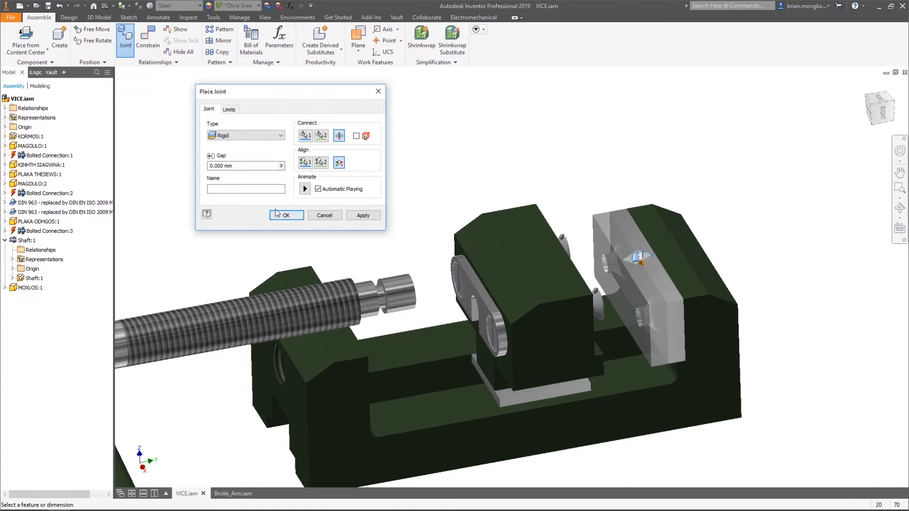
left_click(303, 188)
left_click(247, 135)
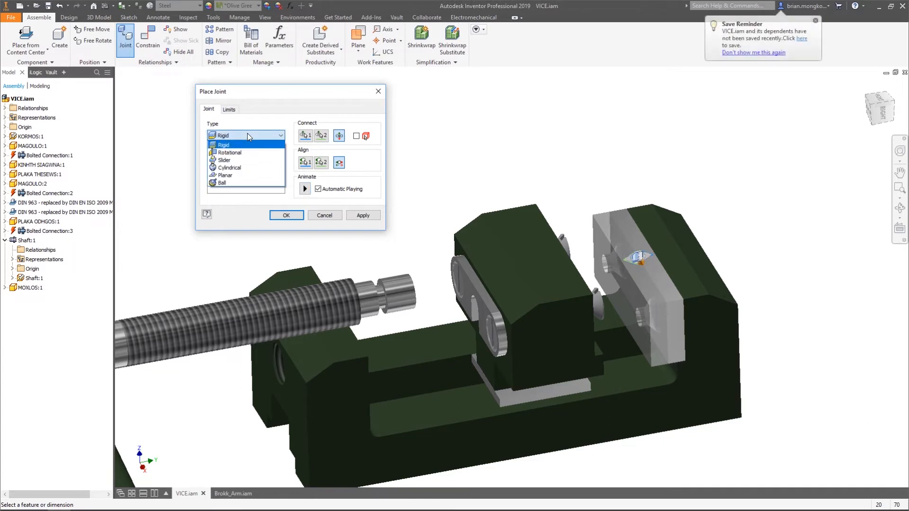
left_click(244, 160)
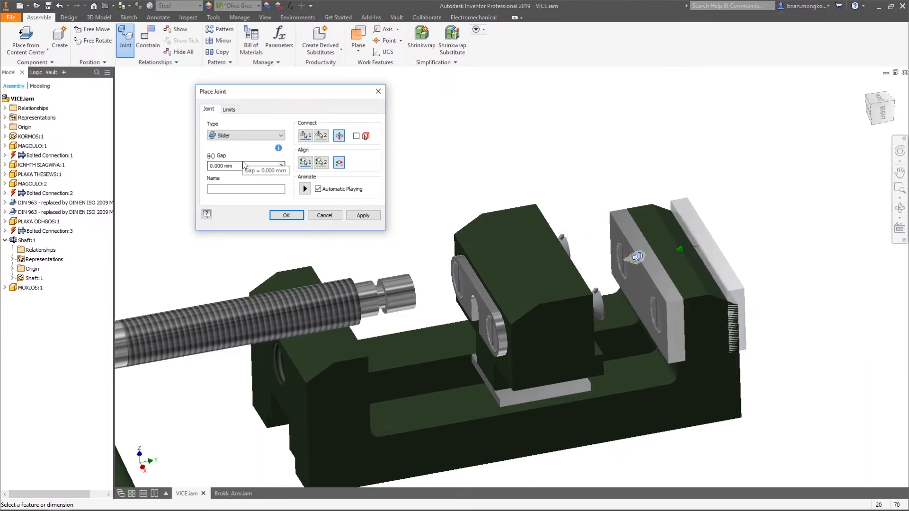
left_click(359, 215)
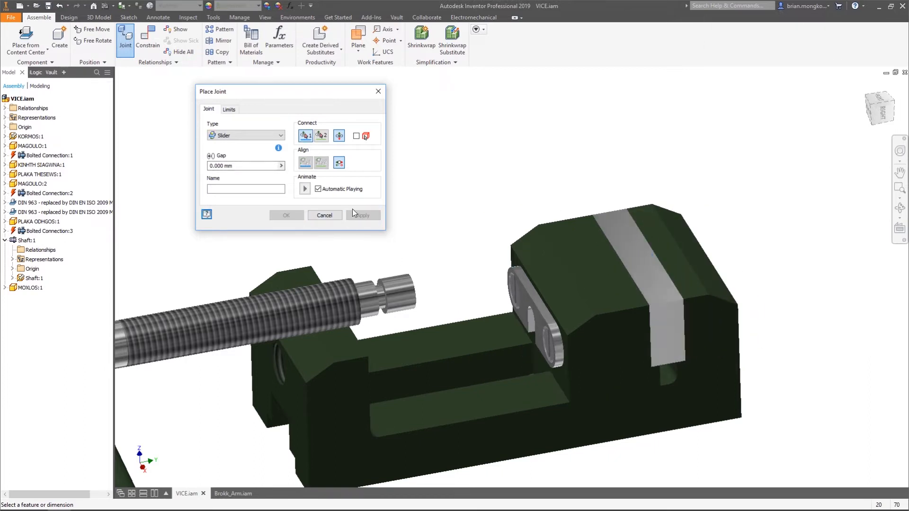
left_click(324, 215)
Slide the movable jaw away from the fixed jaw to test its motion along the base
left_click_drag(575, 271, 484, 271)
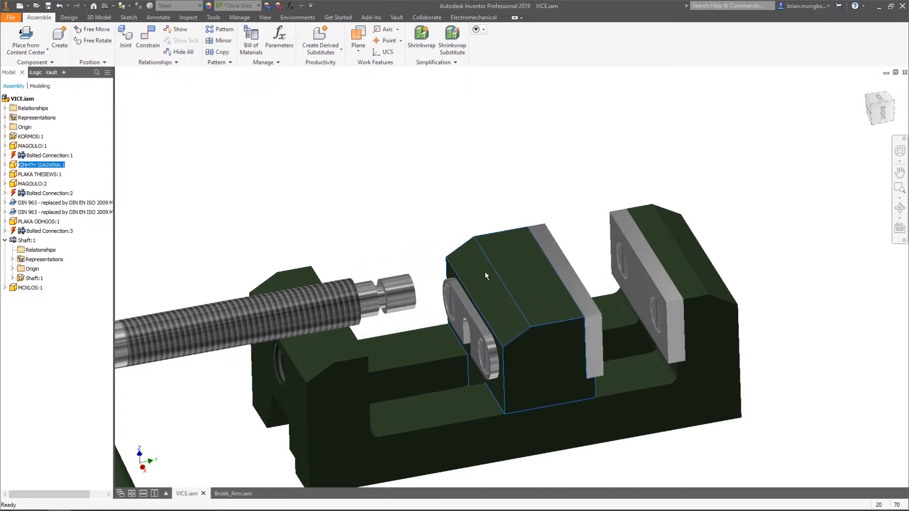
left_click(428, 192)
middle_click_drag(428, 193, 507, 141)
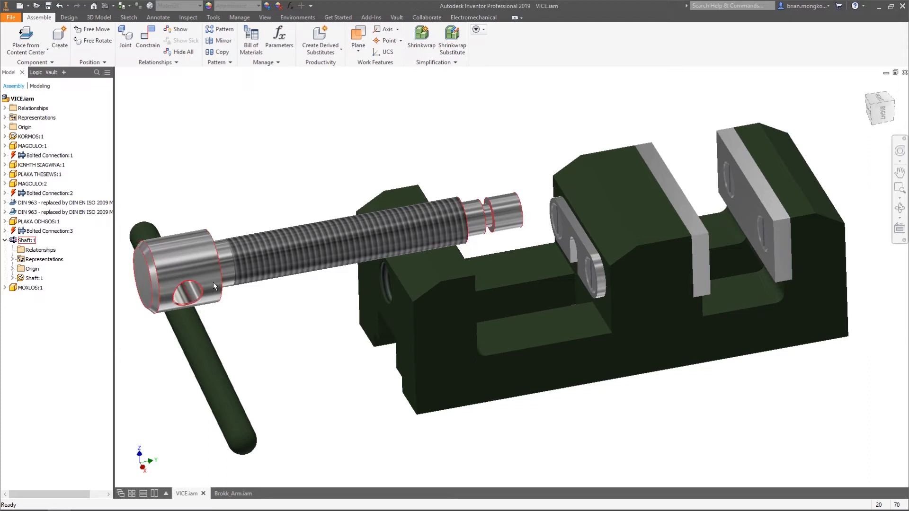
Place a Rotational joint with a 0.000 mm gap between the shaft's neck edge and the slot arc of the movable jaw's retaining plate
left_click(126, 38)
middle_click_drag(521, 157, 536, 155, "shift")
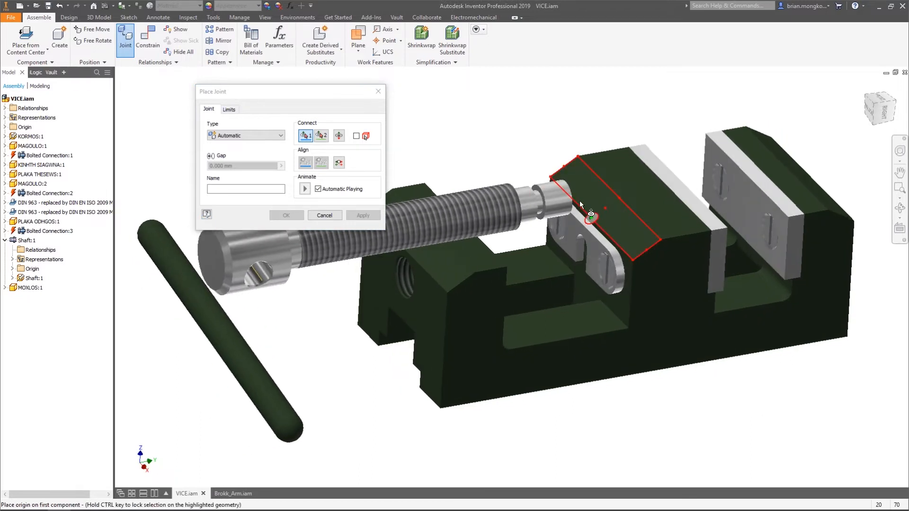
scroll(576, 198, "up", 3)
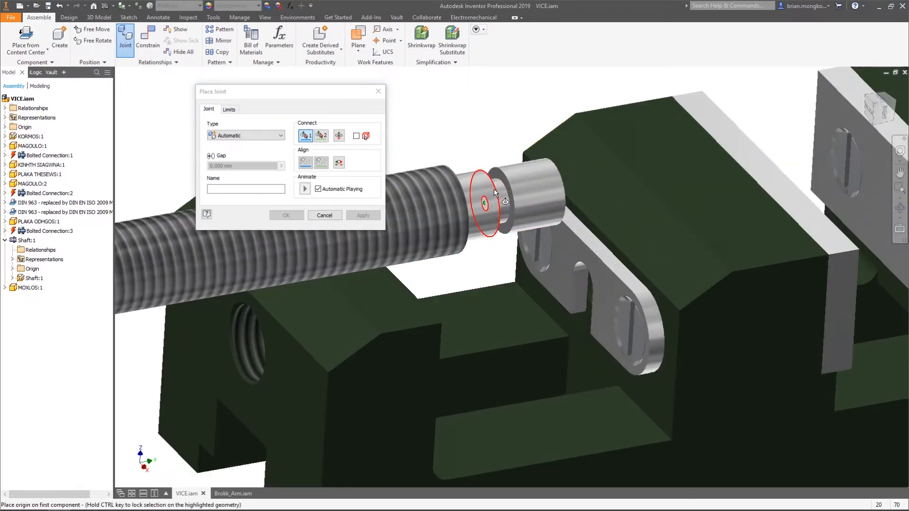
left_click(494, 189)
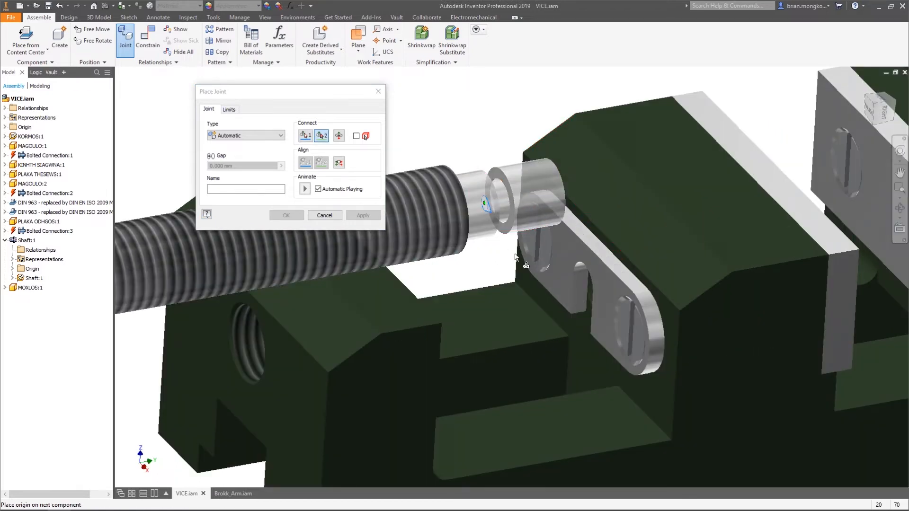
left_click(587, 268)
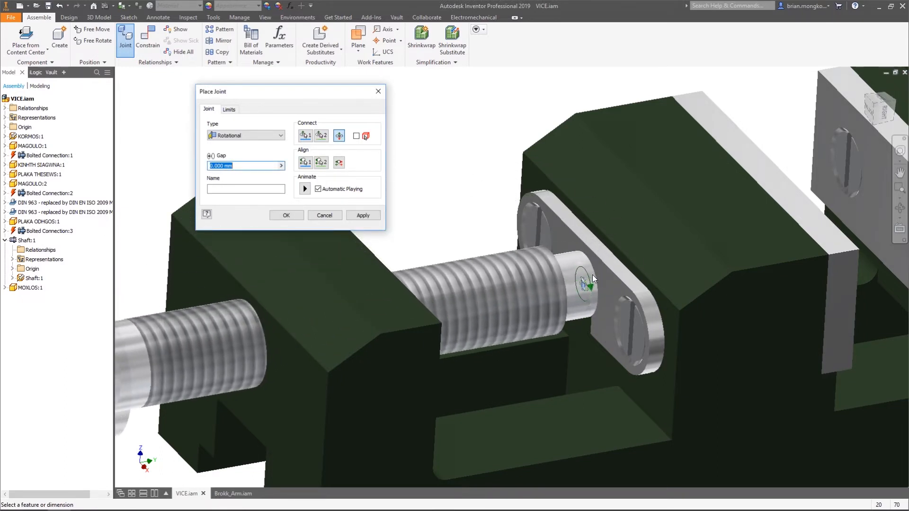
left_click(355, 215)
left_click(340, 214)
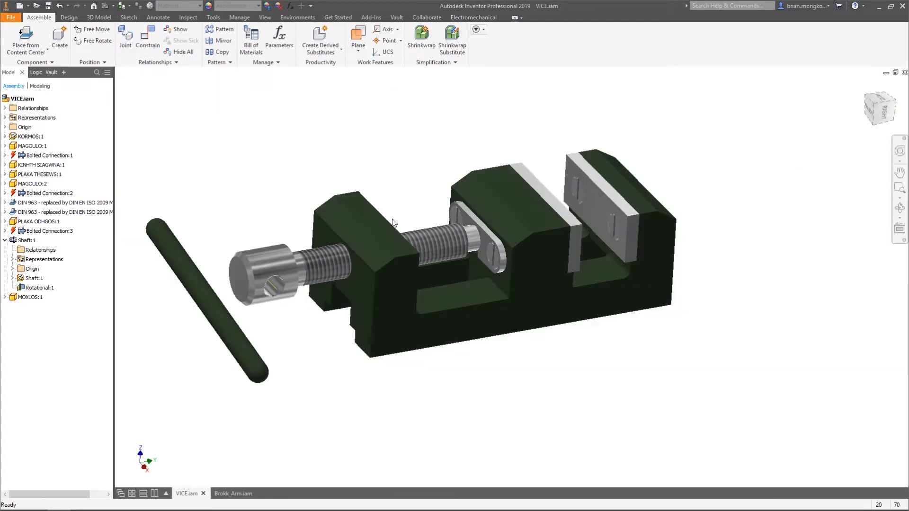
Place a Cylindrical joint between the handle bar's centre and the cross hole in the shaft's head
middle_click_drag(338, 215, 375, 204)
scroll(344, 239, "up", 3)
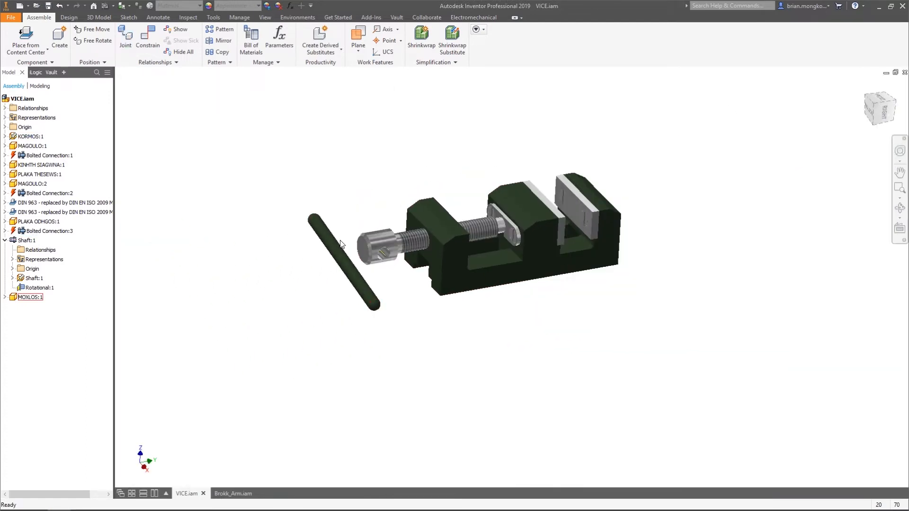
scroll(343, 239, "down", 4)
left_click(131, 42)
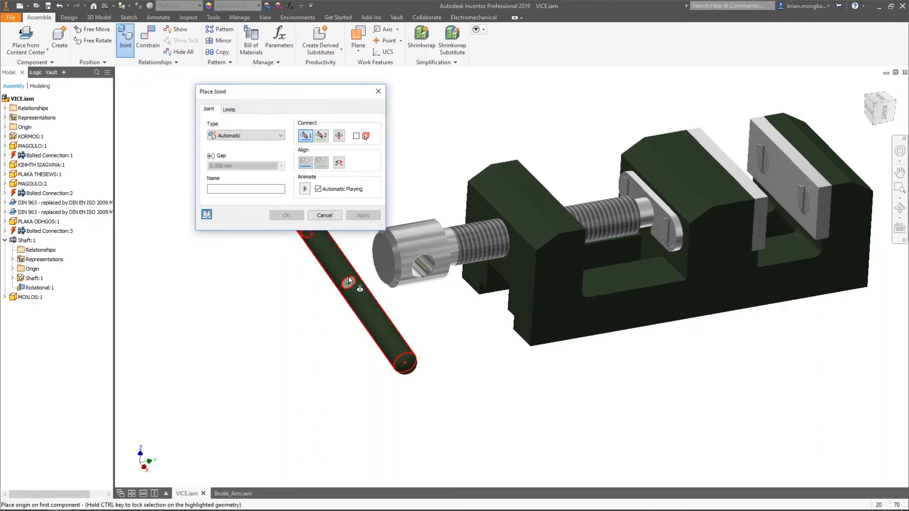
left_click(349, 279)
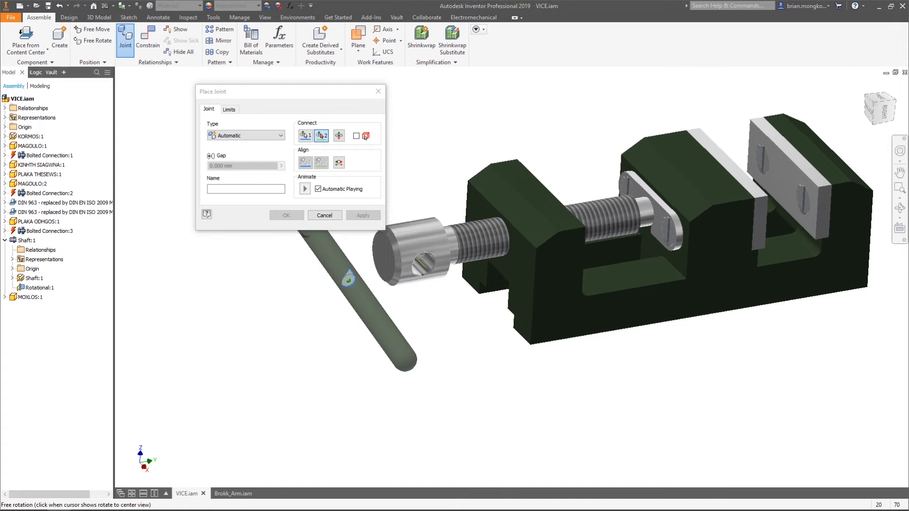
scroll(408, 249, "down", 4)
left_click(432, 273)
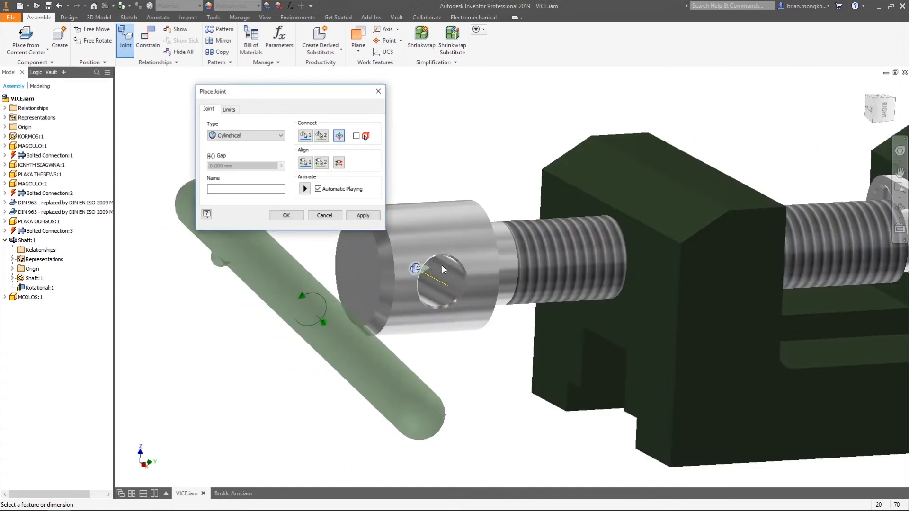
scroll(441, 265, "up", 5)
left_click(362, 215)
left_click(322, 214)
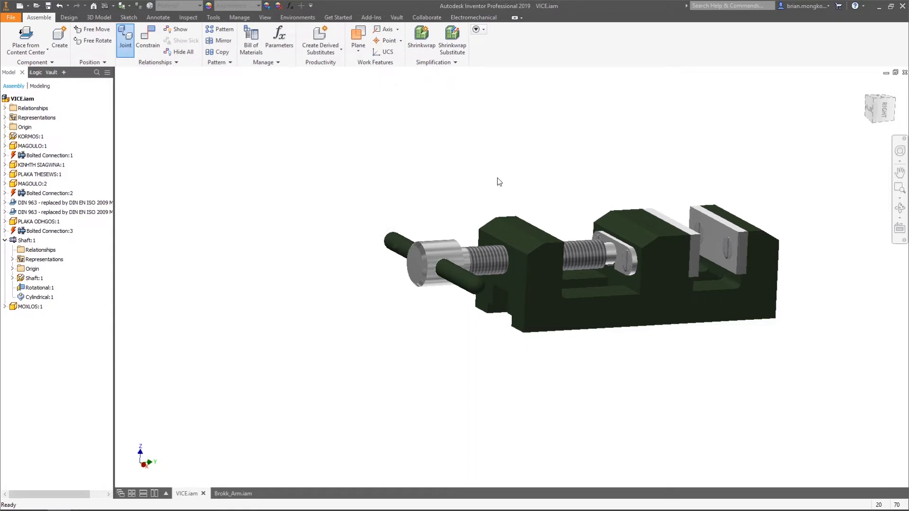
Slide the movable jaw back along the base and move the handle to test the jointed vice's motion
middle_click_drag(497, 179, 487, 191, "shift")
scroll(488, 193, "up", 3)
left_click_drag(582, 231, 564, 226)
mouse_move(417, 222)
left_mouse_down()
mouse_move(430, 251)
mouse_move(423, 221)
mouse_move(431, 226)
mouse_move(422, 234)
left_mouse_up()
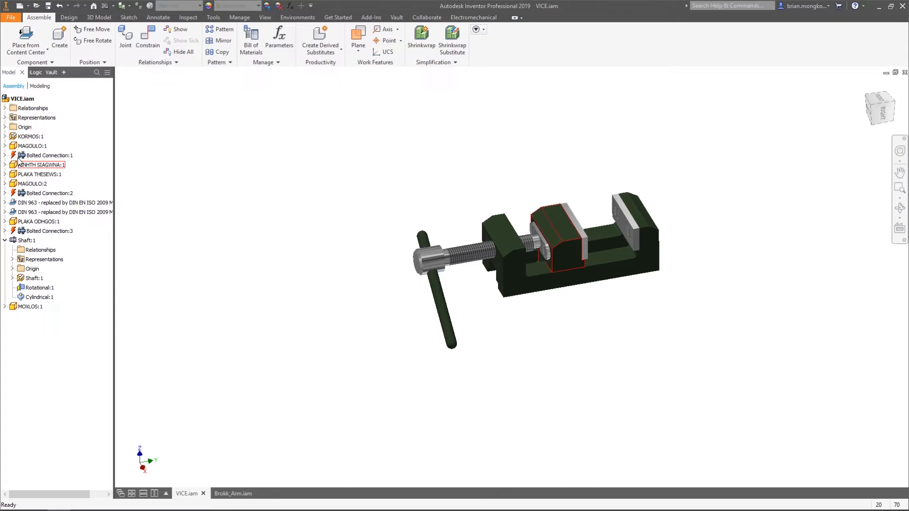
Edit the handle's Cylindrical joint in the assembly's relationships and change its type to Rigid with a 0.000 mm gap
left_click(5, 108)
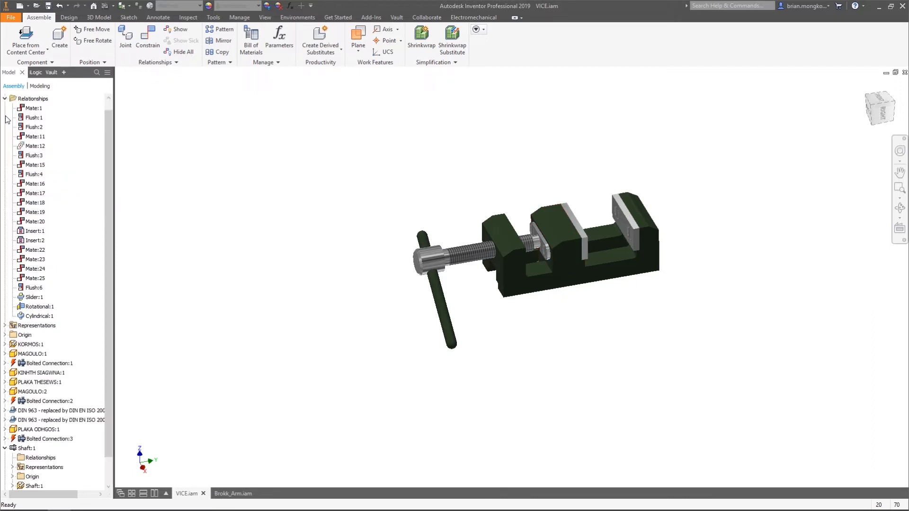
left_click(34, 316)
right_click(34, 317)
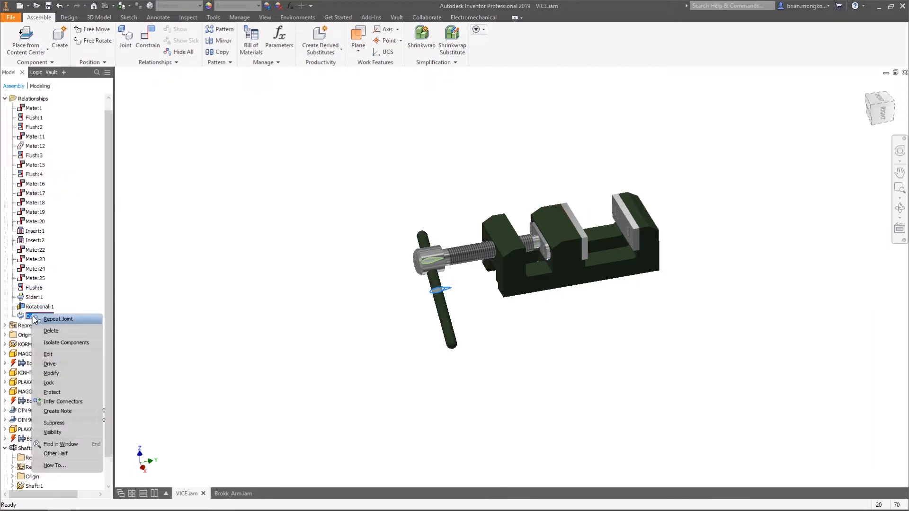
left_click(58, 354)
left_click(272, 137)
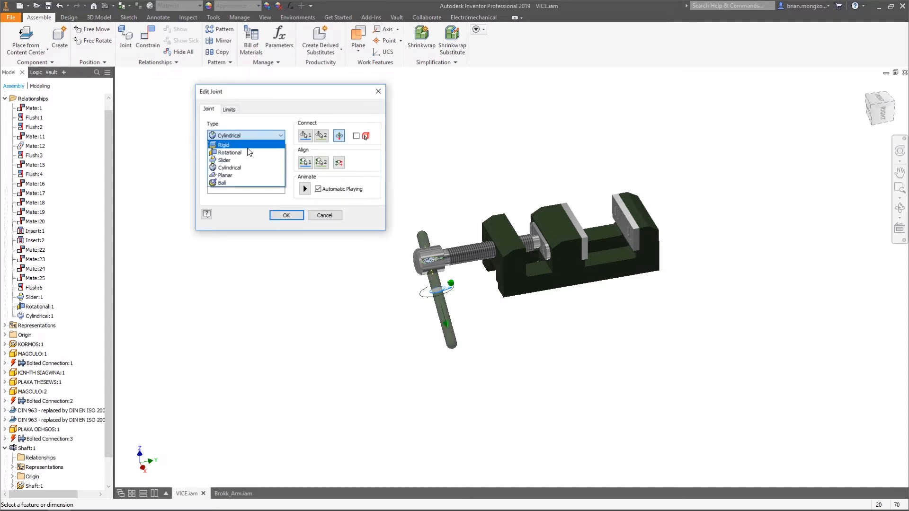
left_click(241, 145)
left_click(288, 216)
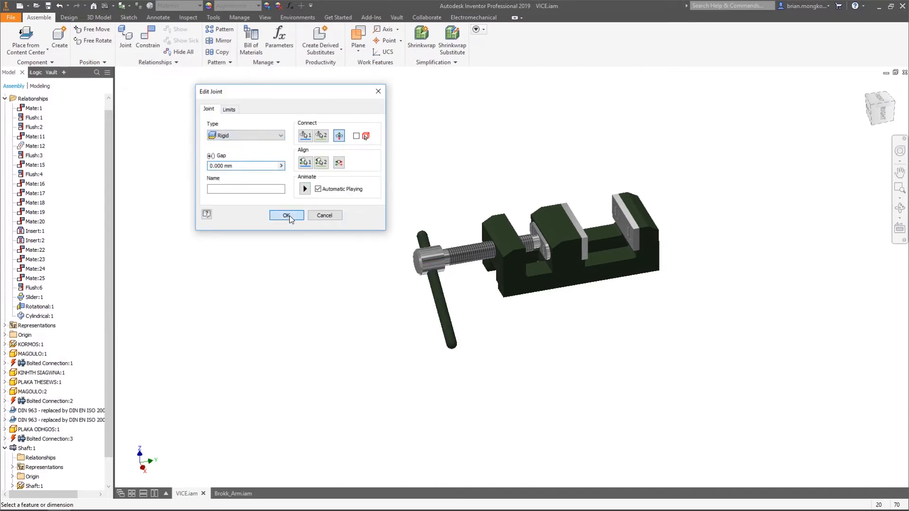
Turn the handle and slide the movable jaw along the base to examine how the shaft and handle move together
left_click_drag(421, 224, 441, 211)
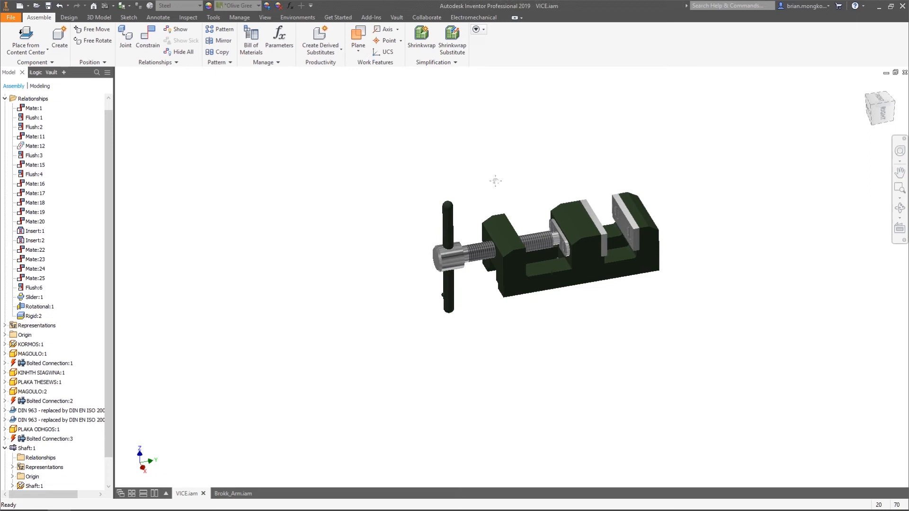
middle_click_drag(495, 181, 470, 180)
scroll(479, 206, "up", 3)
scroll(480, 207, "down", 6)
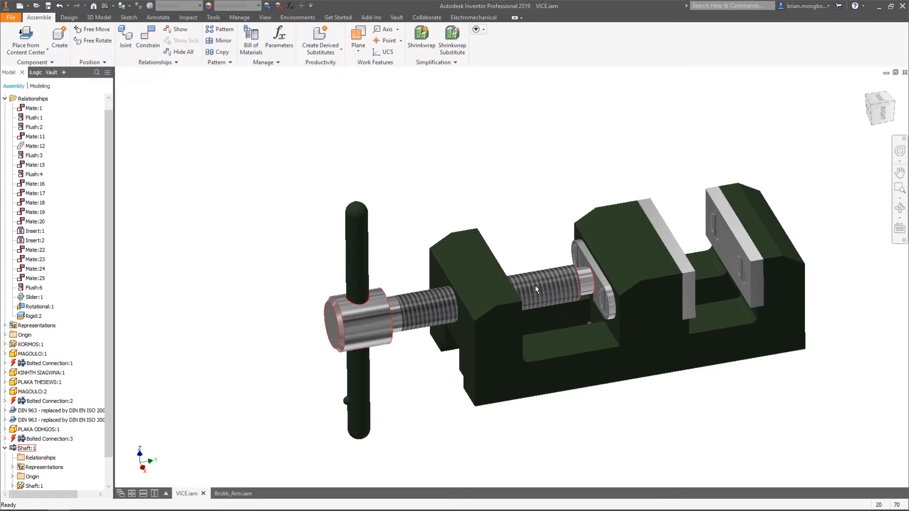
left_click_drag(641, 253, 584, 231)
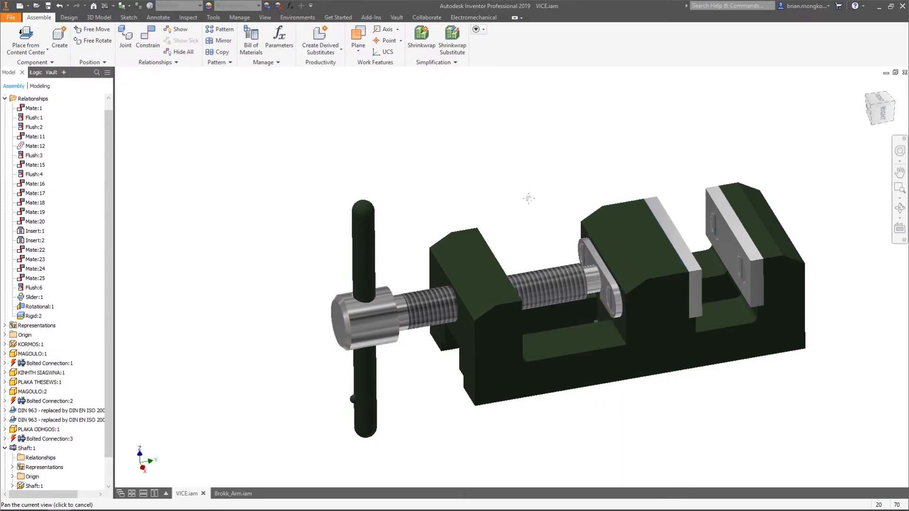
Slide the movable jaw back and forth along the base to examine how the shaft and handle follow it
middle_click_drag(538, 204, 503, 188)
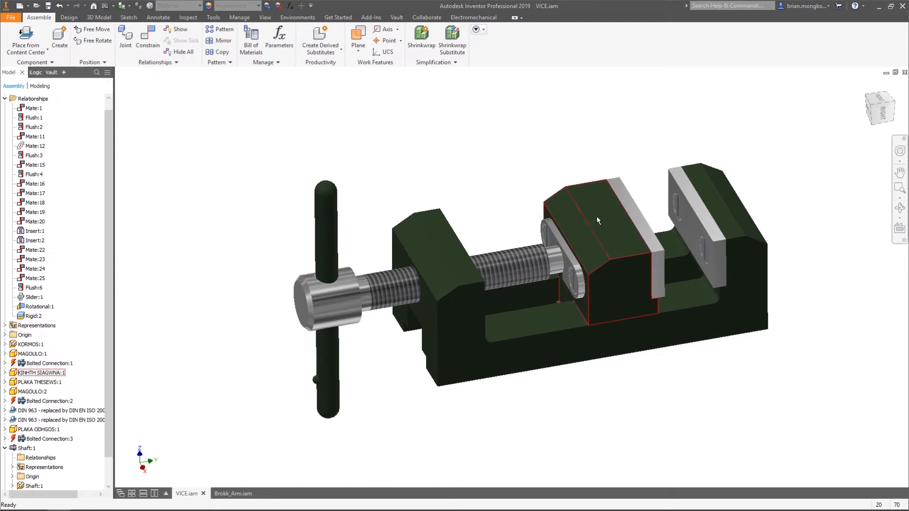
left_click_drag(598, 220, 553, 235)
left_click(503, 143)
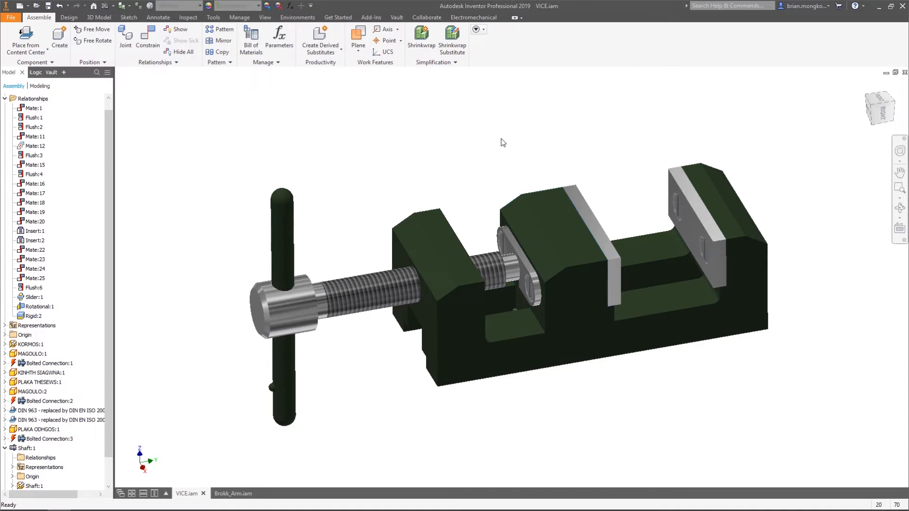
mouse_move(533, 235)
left_mouse_down()
mouse_move(620, 212)
mouse_move(550, 228)
left_mouse_up()
left_click(498, 154)
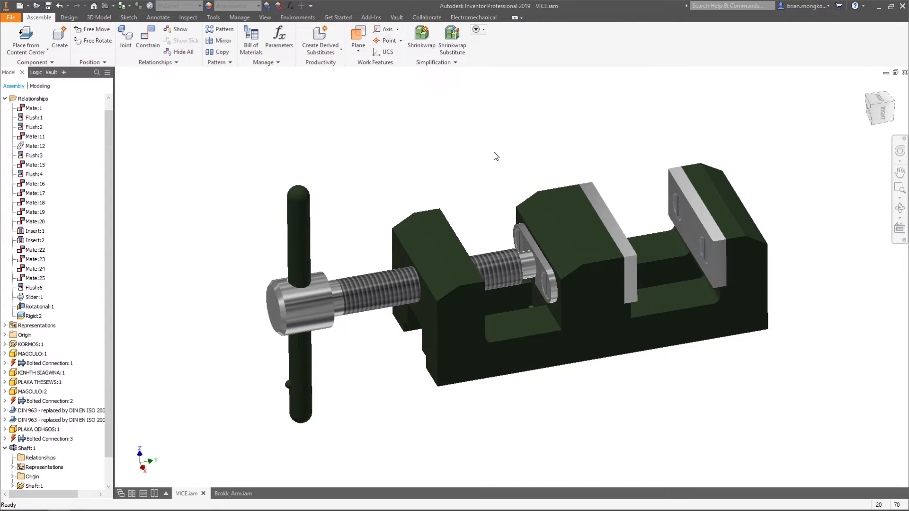
scroll(471, 142, "up", 5)
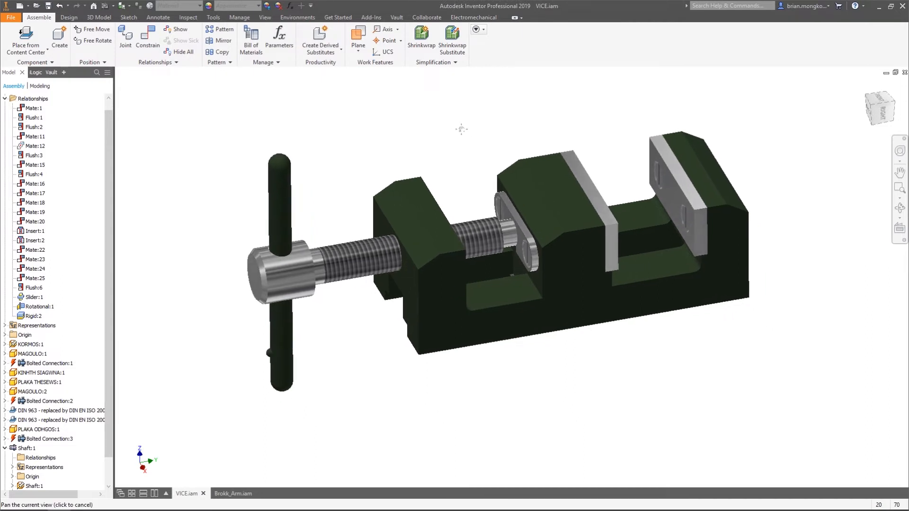
mouse_move(461, 163)
middle_mouse_down()
mouse_move(456, 199)
mouse_move(455, 165)
middle_mouse_up()
scroll(461, 190, "up", 1)
scroll(461, 178, "down", 4)
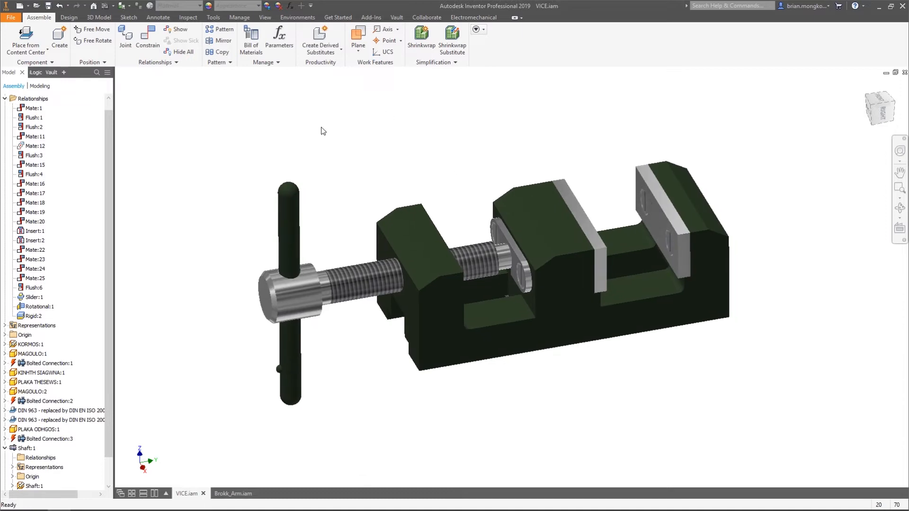
Set the assembly's interactive contact to All Components in the document's modeling settings
left_click(212, 17)
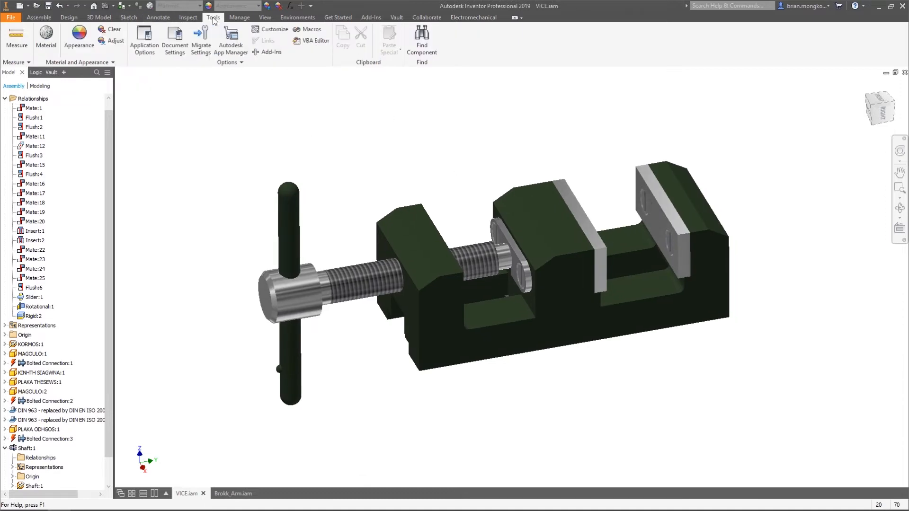
left_click(170, 36)
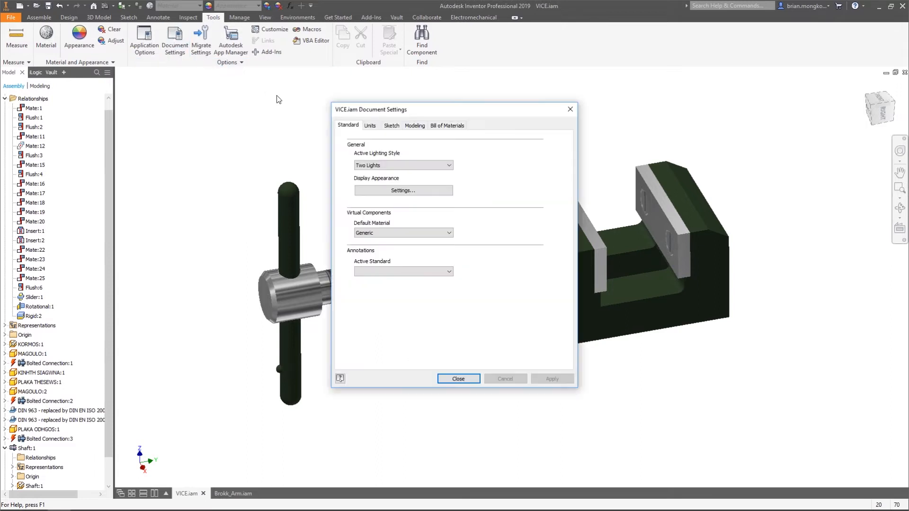
left_click(419, 125)
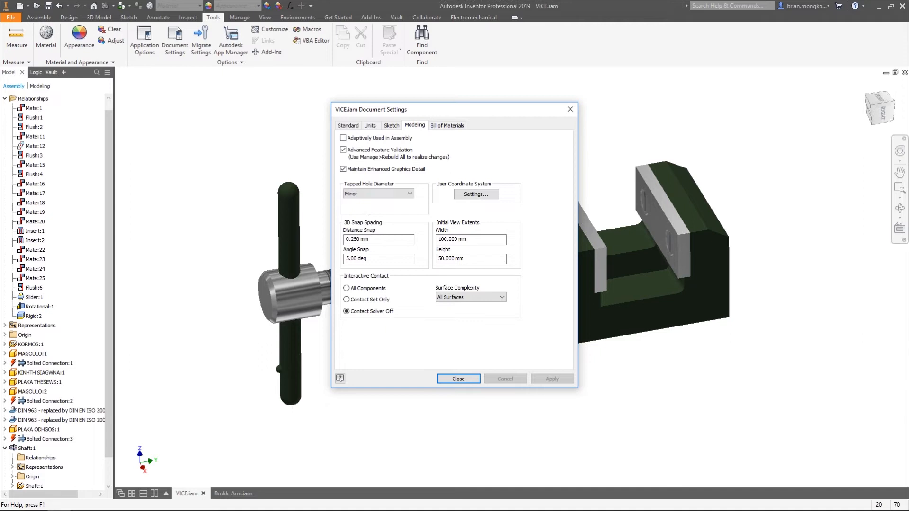
left_click(347, 289)
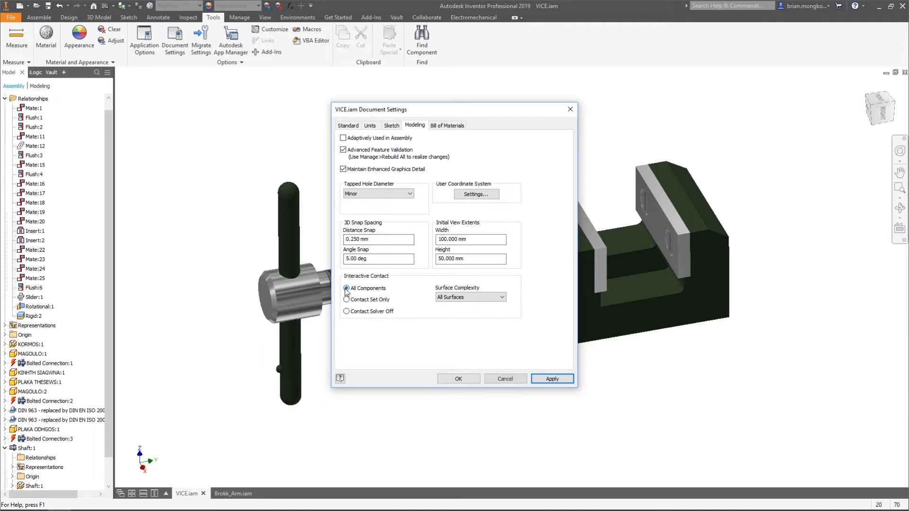
left_click(540, 379)
left_click(462, 379)
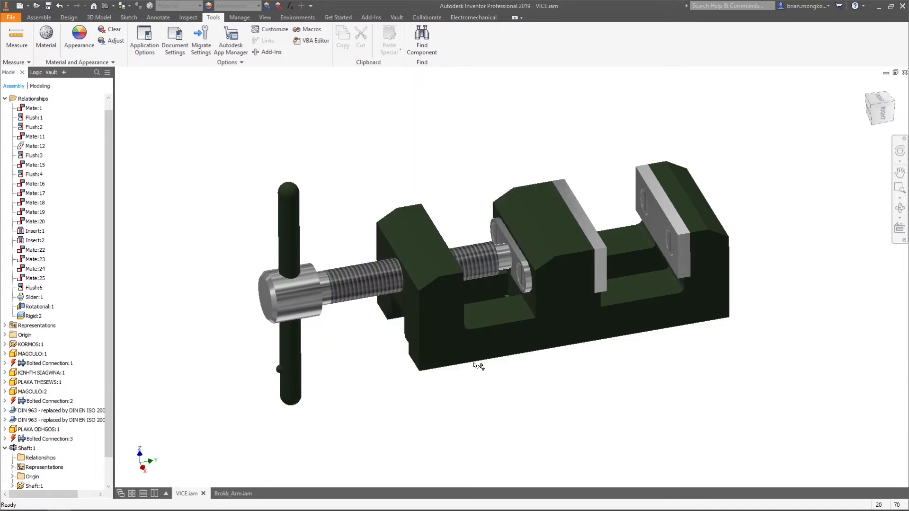
Test moving the movable jaw with contact detection active and examine where the threaded shaft passes through the base
mouse_move(543, 223)
left_mouse_down()
mouse_move(558, 221)
mouse_move(547, 210)
left_mouse_up()
scroll(388, 270, "up", 5)
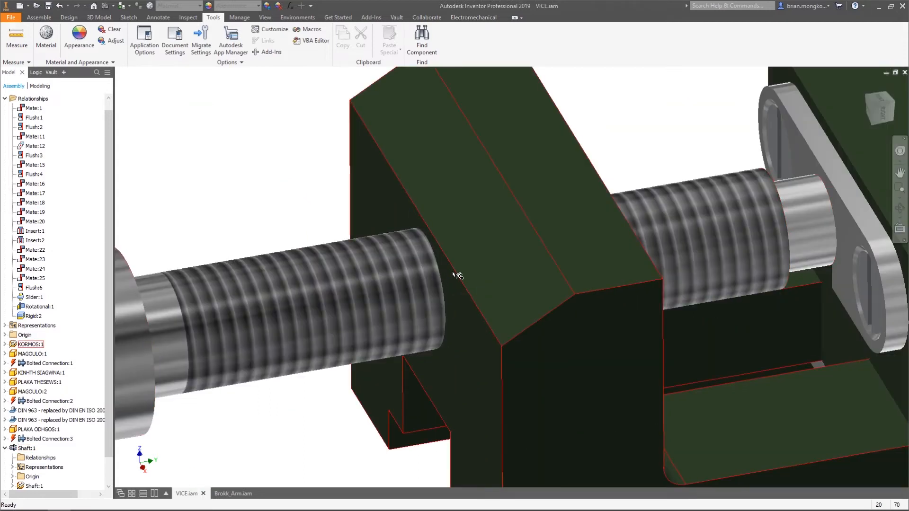
scroll(405, 272, "down", 2)
scroll(554, 229, "down", 8)
left_click(608, 217)
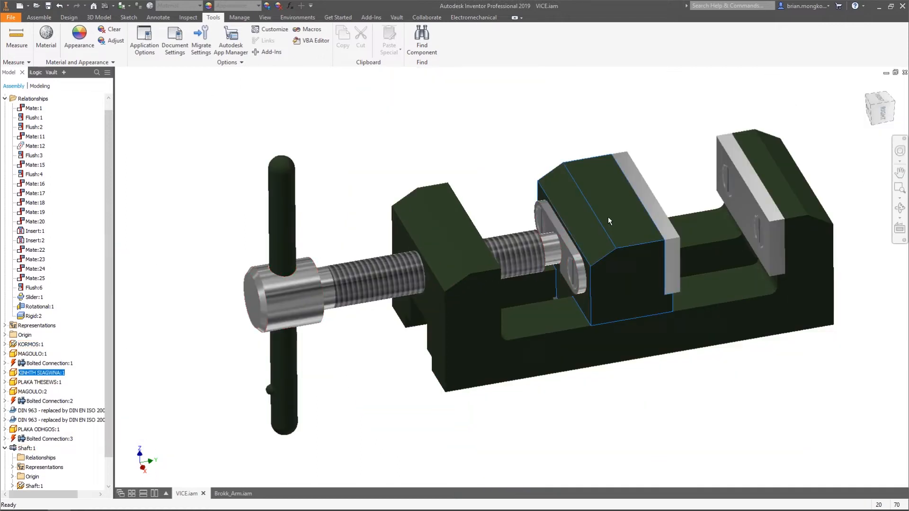
left_click(497, 160)
mouse_move(494, 158)
middle_mouse_down()
mouse_move(481, 159)
mouse_move(489, 158)
middle_mouse_up()
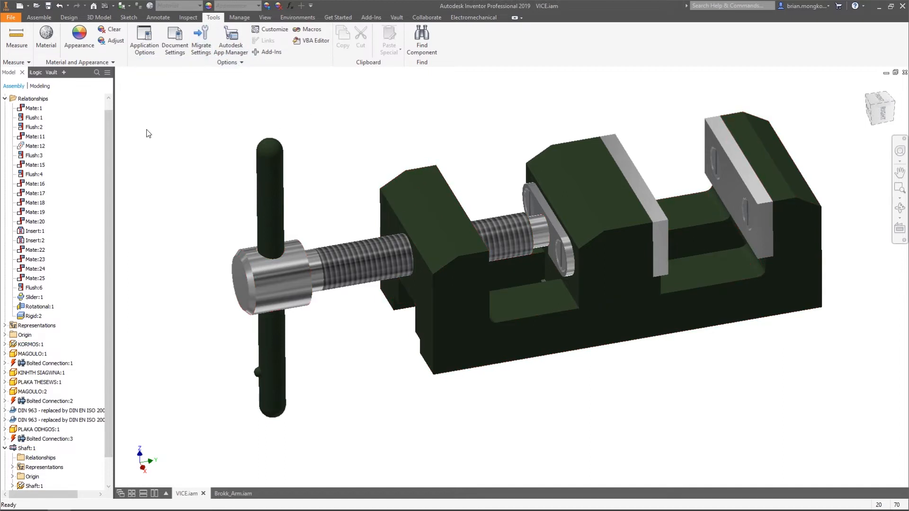
Open the base part KORMOS for in-place editing within the vice assembly
left_click(3, 99)
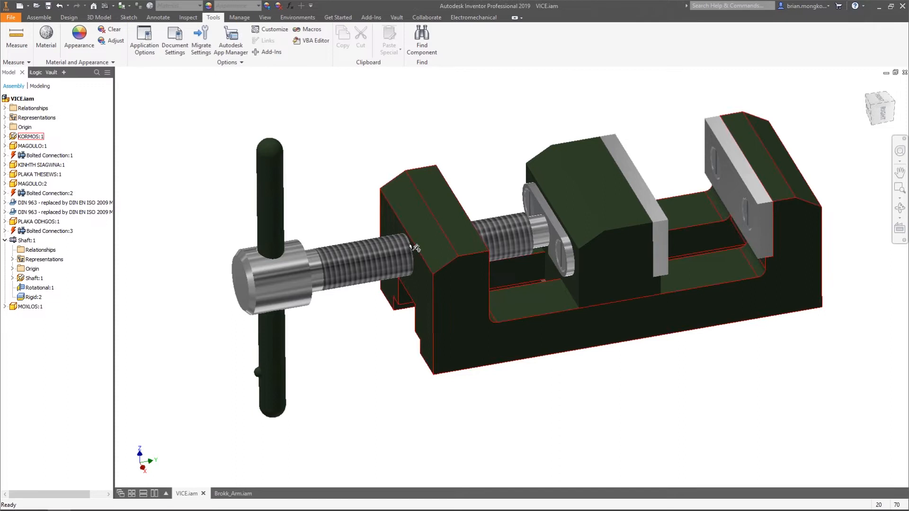
left_click(5, 137)
right_click(13, 137)
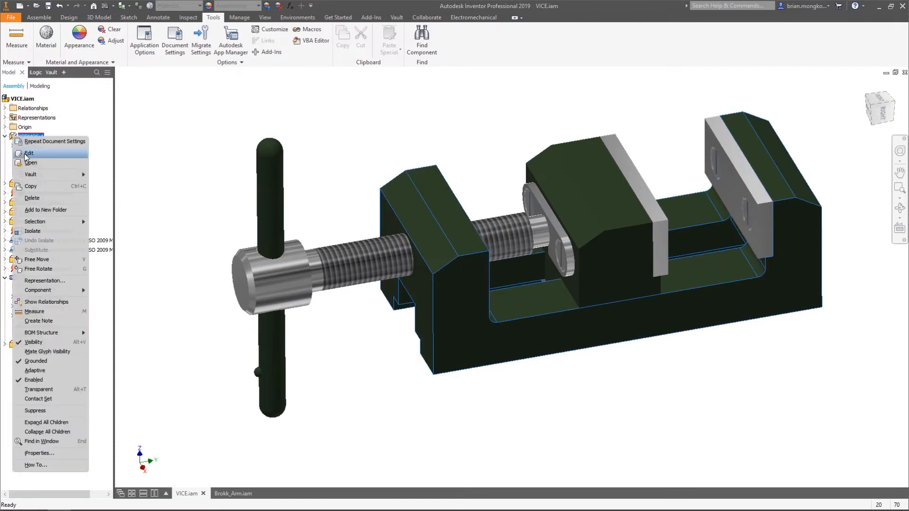
left_click(29, 153)
middle_click_drag(477, 278, 488, 279, "shift")
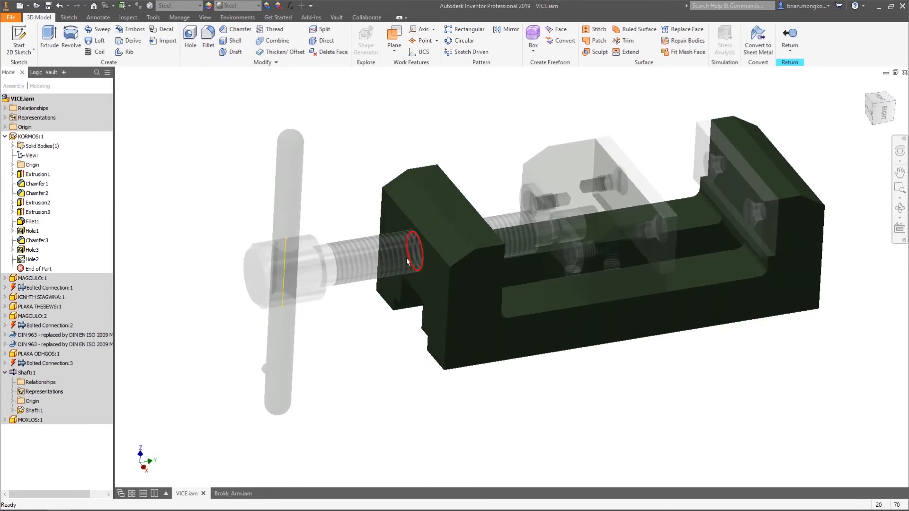
Set the thread size of the base's Hole1 to 20 with designation M20x2.5 and return to the assembly
right_click(33, 231)
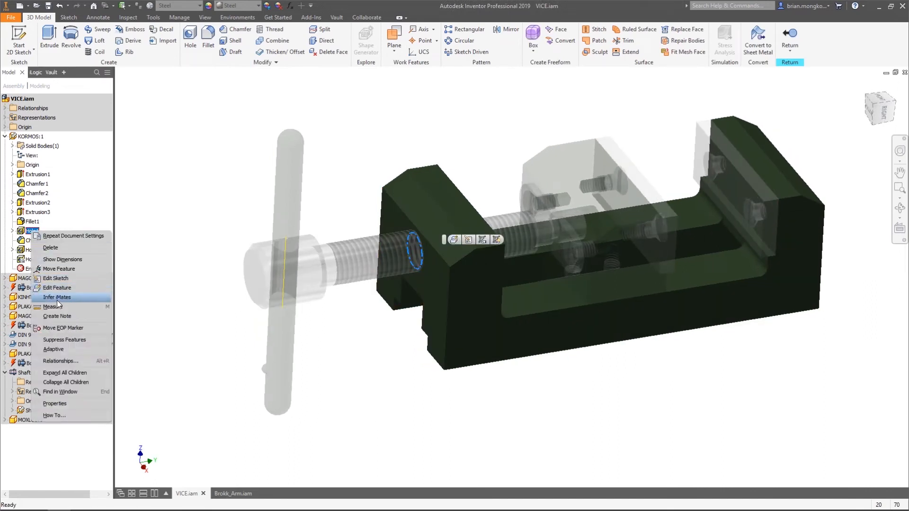
left_click(35, 233)
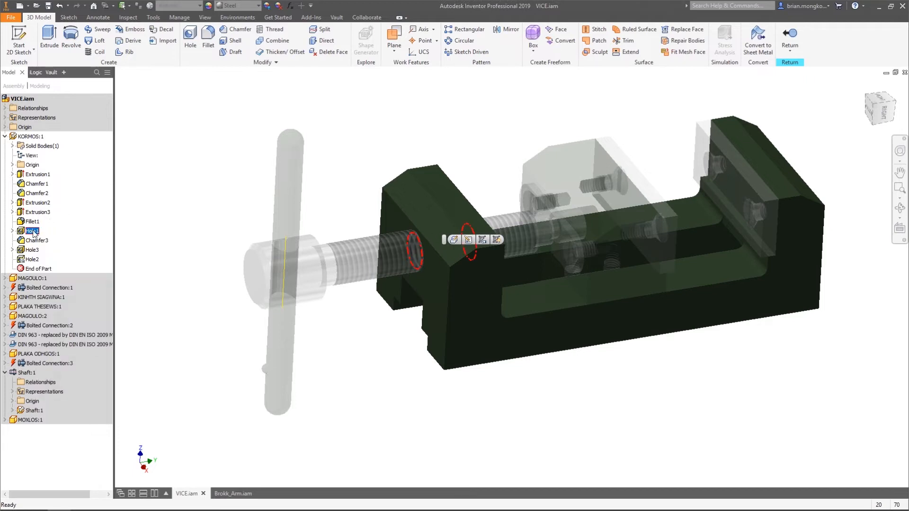
double_click(31, 233)
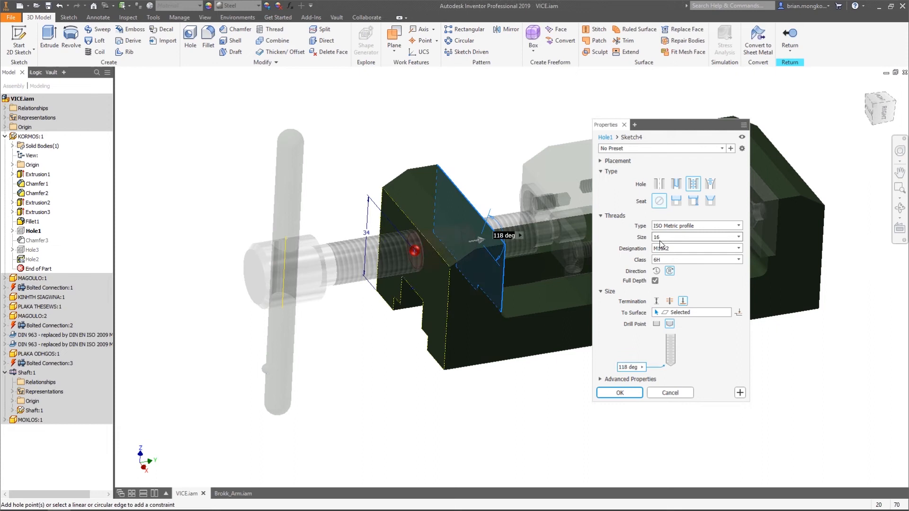
left_click(663, 236)
left_click(658, 275)
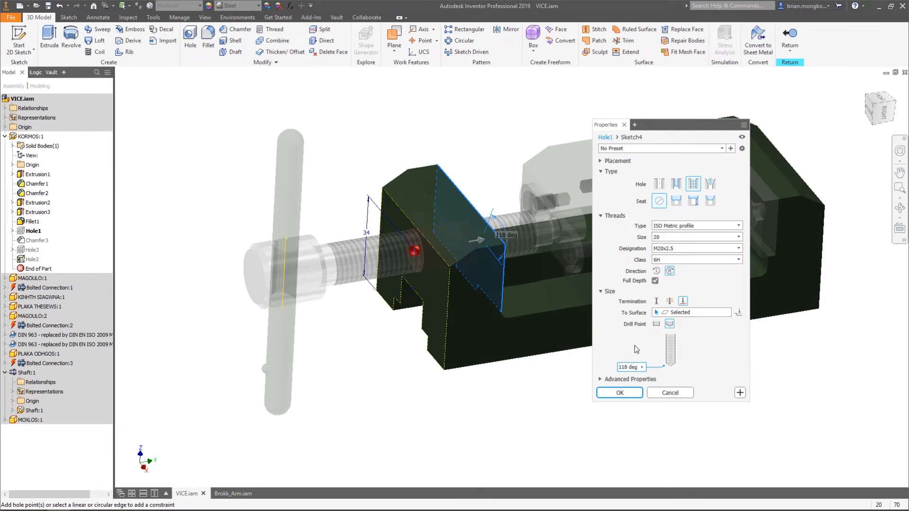
left_click(629, 393)
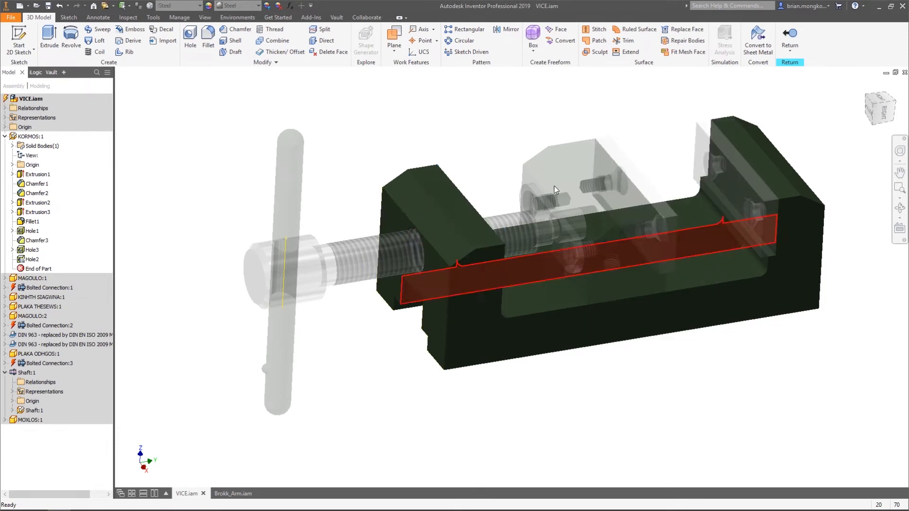
left_click(789, 38)
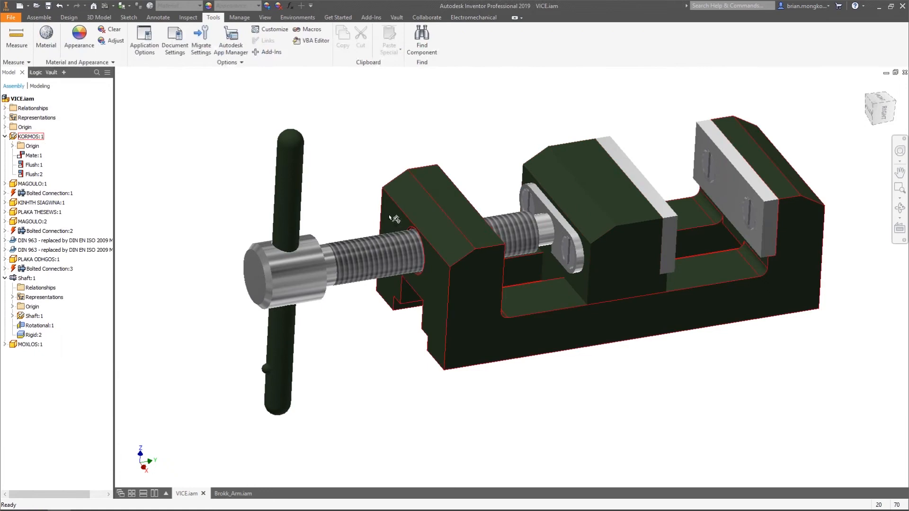
Inspect the shaft's clearance in the enlarged hole, and move the handle and jaw to test contact between the parts
scroll(385, 204, "down", 3)
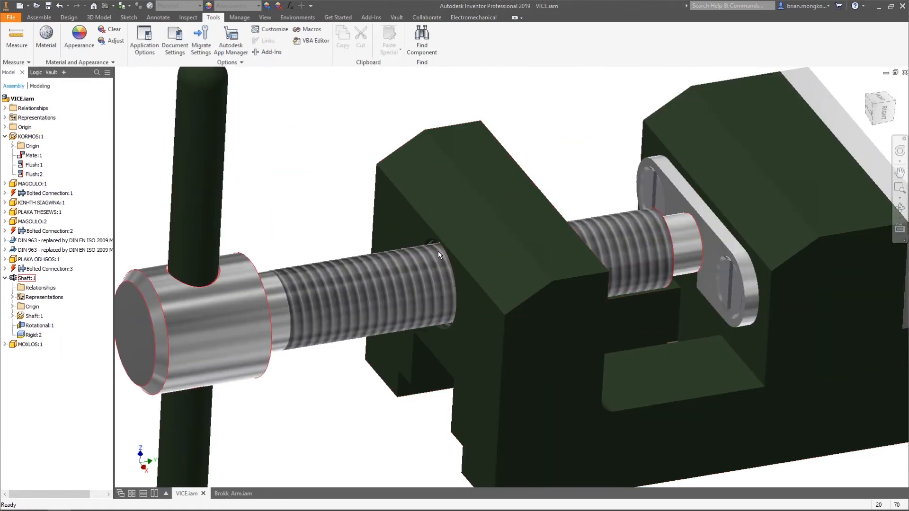
scroll(294, 162, "up", 5)
scroll(331, 135, "down", 2)
middle_click_drag(331, 138, 390, 163)
left_click_drag(502, 197, 476, 205)
left_click_drag(324, 204, 261, 163)
left_click_drag(513, 201, 375, 203)
left_click_drag(437, 189, 489, 203)
Set the assembly's interactive contact to Contact Solver Off in the document's modeling settings
left_click(181, 53)
left_click(412, 126)
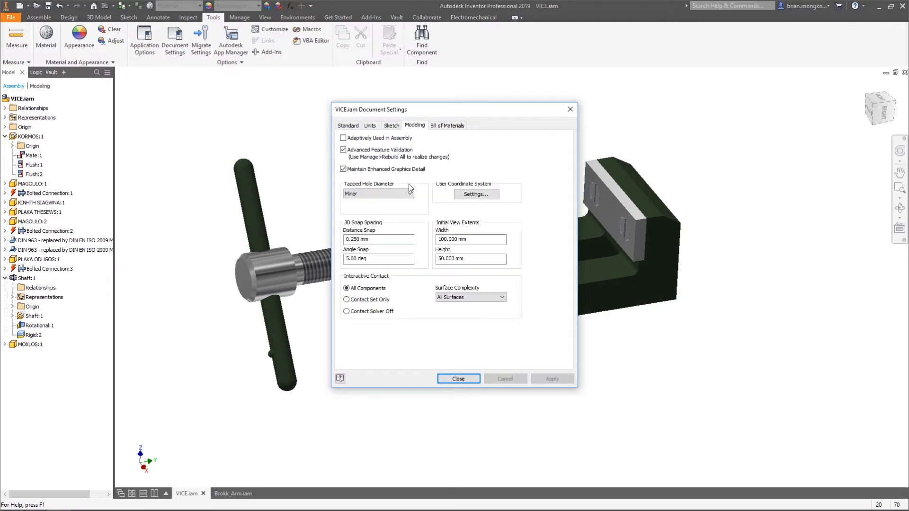
left_click(346, 311)
left_click(554, 381)
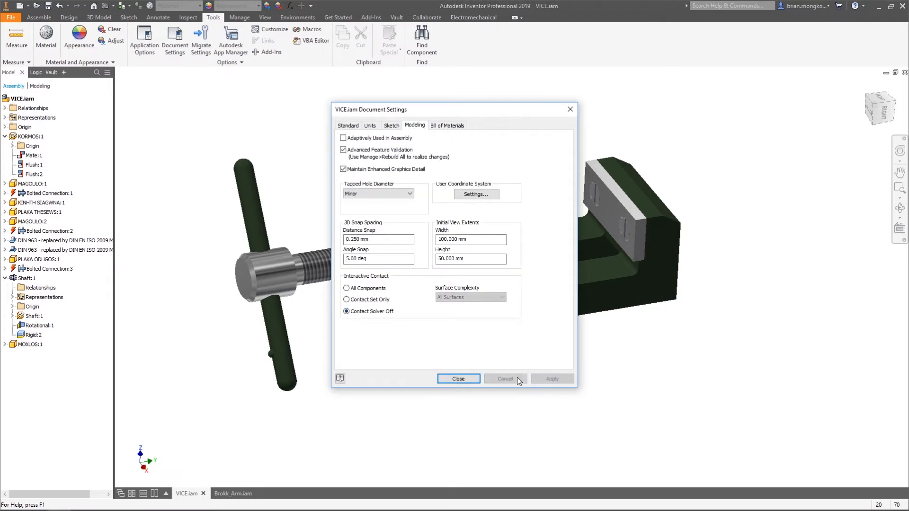
left_click(471, 377)
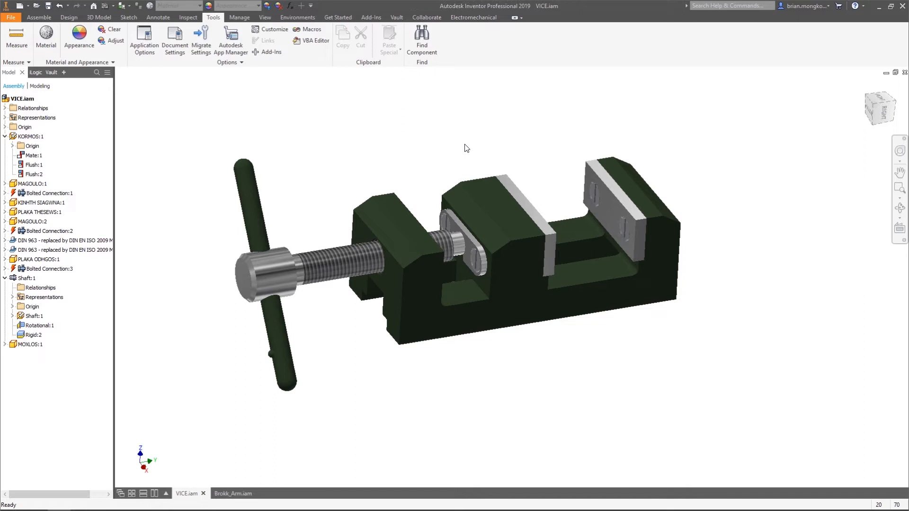
Edit the jaw's Slider joint in the assembly's relationships and enable a linear start limit of 0 mm
left_click(5, 108)
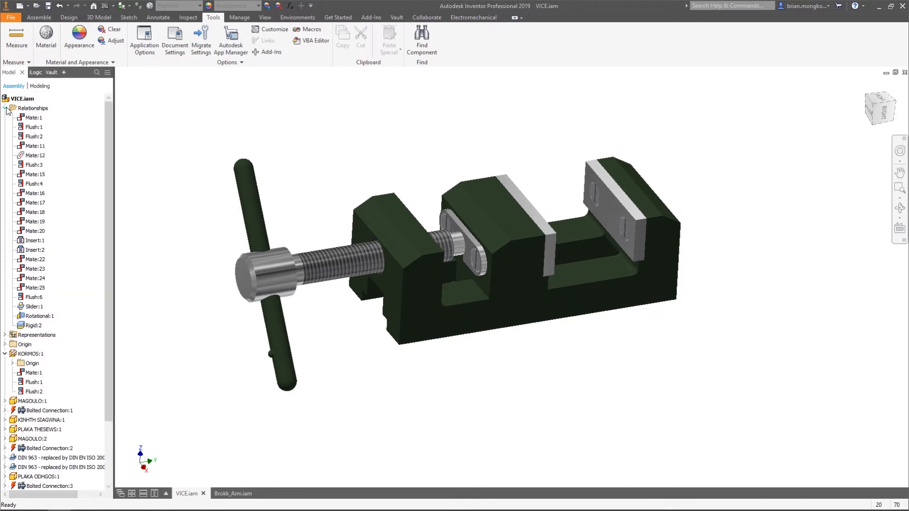
left_click(35, 307)
right_click(35, 308)
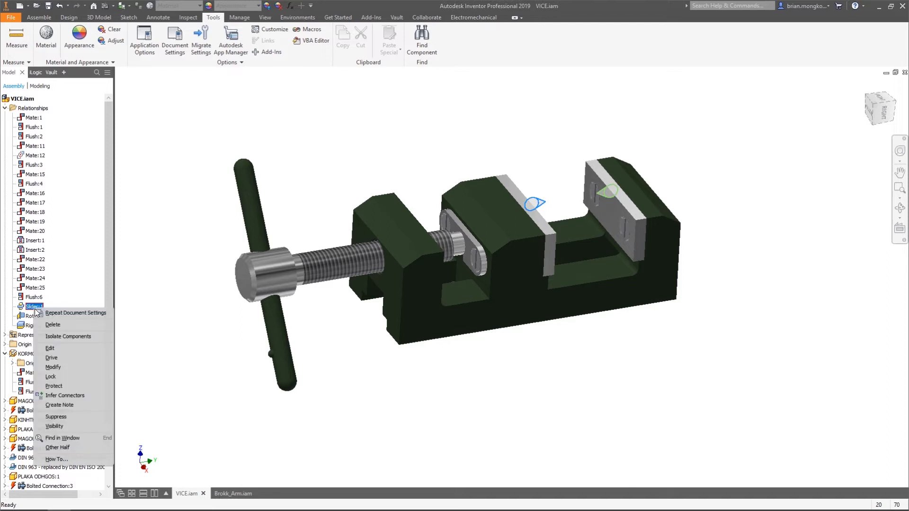
left_click(49, 349)
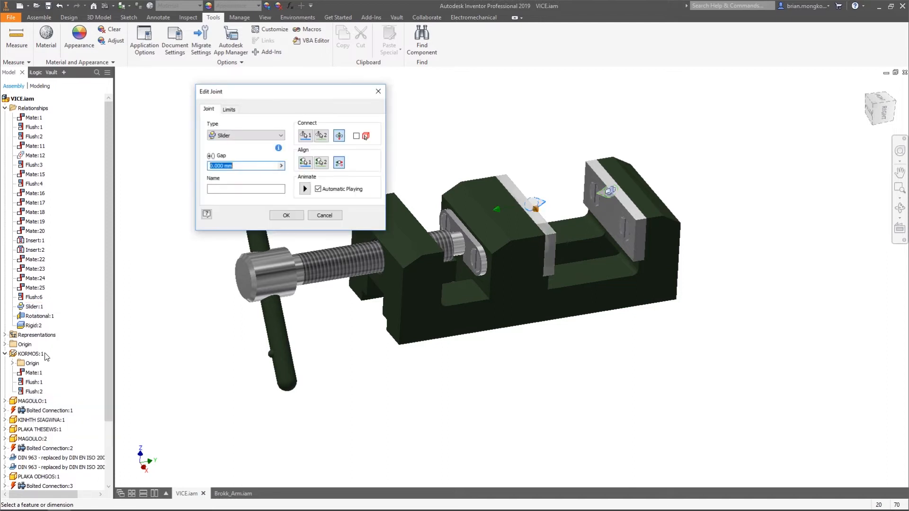
left_click_drag(290, 95, 262, 89)
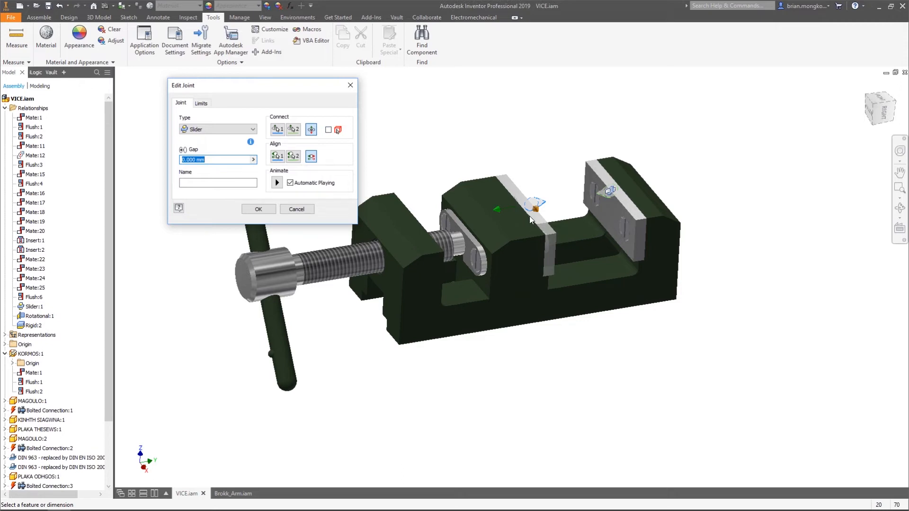
left_click(201, 104)
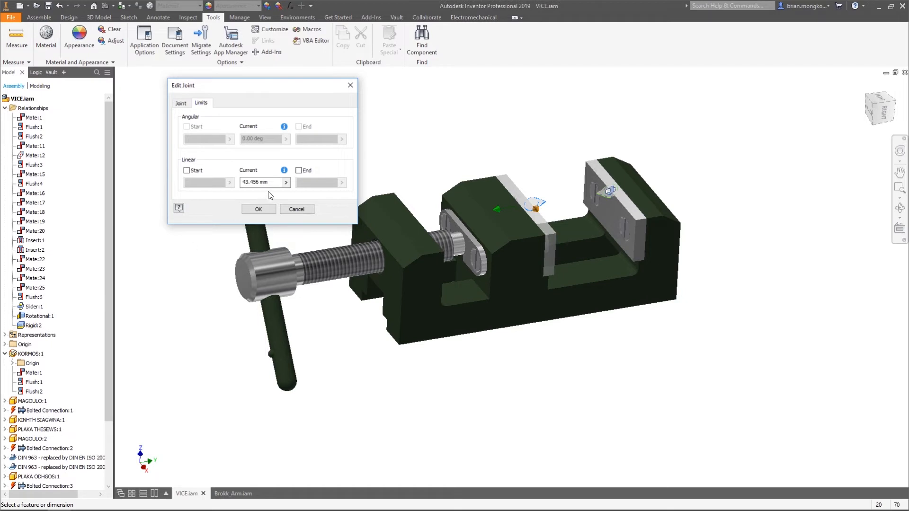
left_click(186, 171)
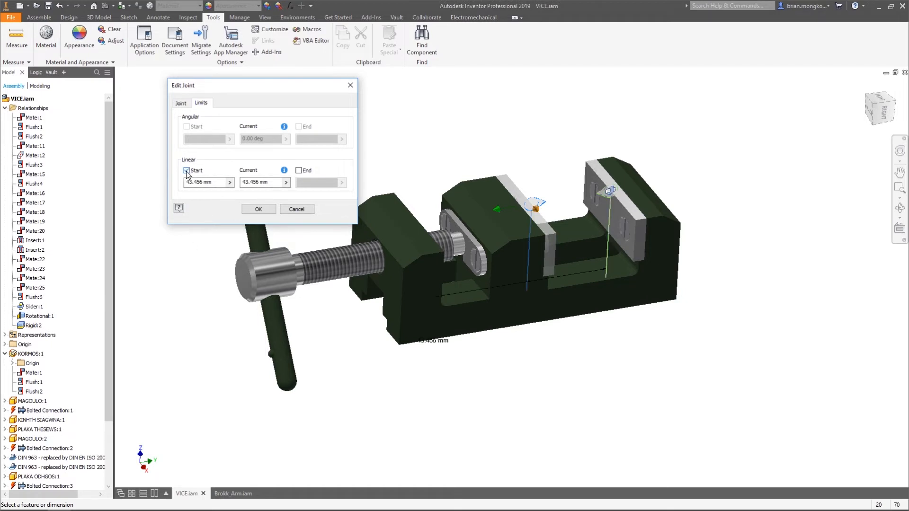
left_click_drag(213, 182, 184, 182)
type("0")
left_click(266, 185)
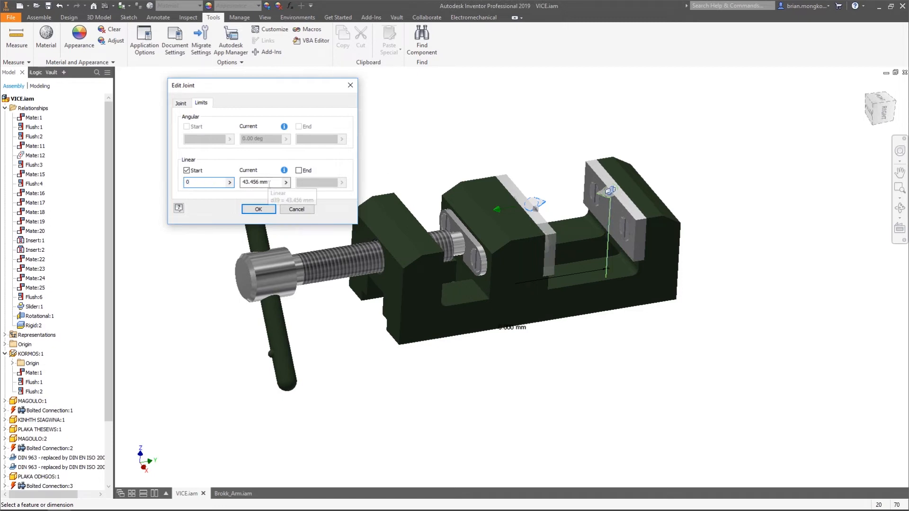
left_click(267, 210)
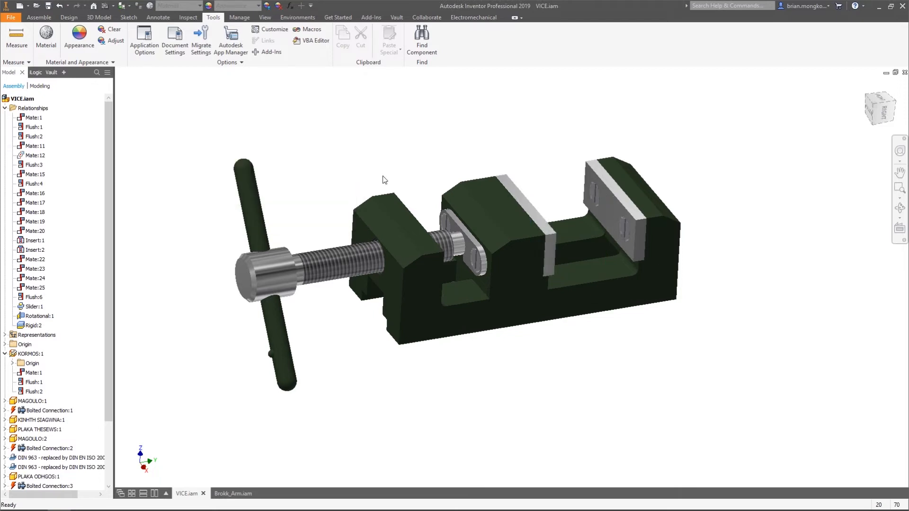
Slide the movable jaw against the fixed jaw and partly back to test the Slider joint's start limit
left_click_drag(505, 207, 717, 235)
left_click_drag(593, 206, 566, 168)
left_click(561, 151)
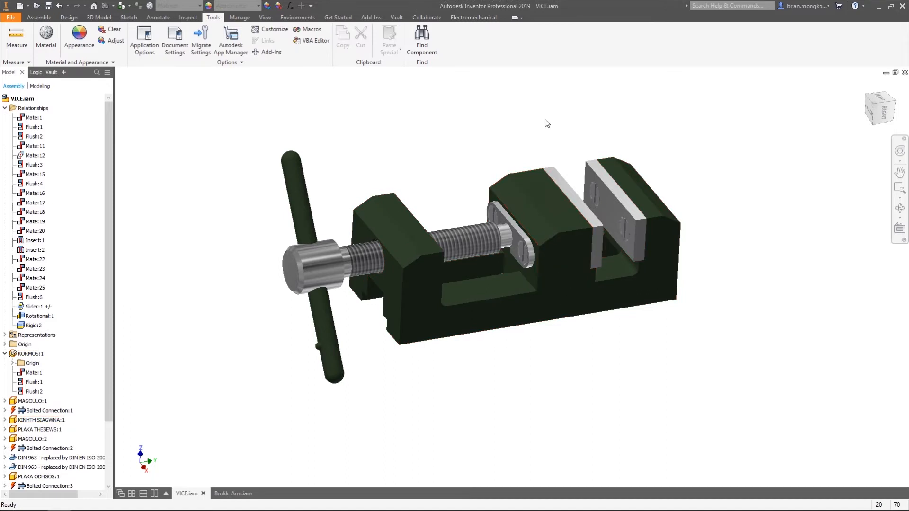
Slide the movable jaw against the fixed jaw, and enable the linear end limit in the jaw's Slider joint
left_click_drag(563, 196, 623, 199)
left_click(437, 158)
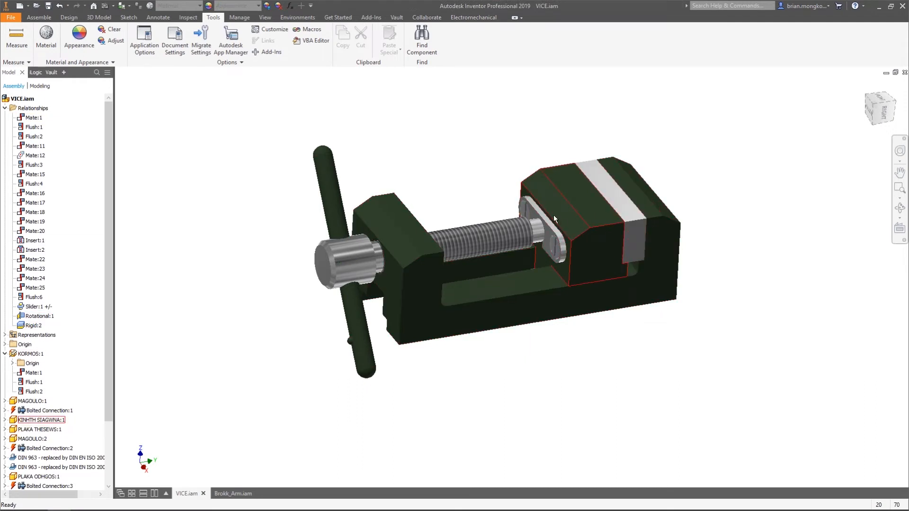
left_click(38, 306)
right_click(38, 308)
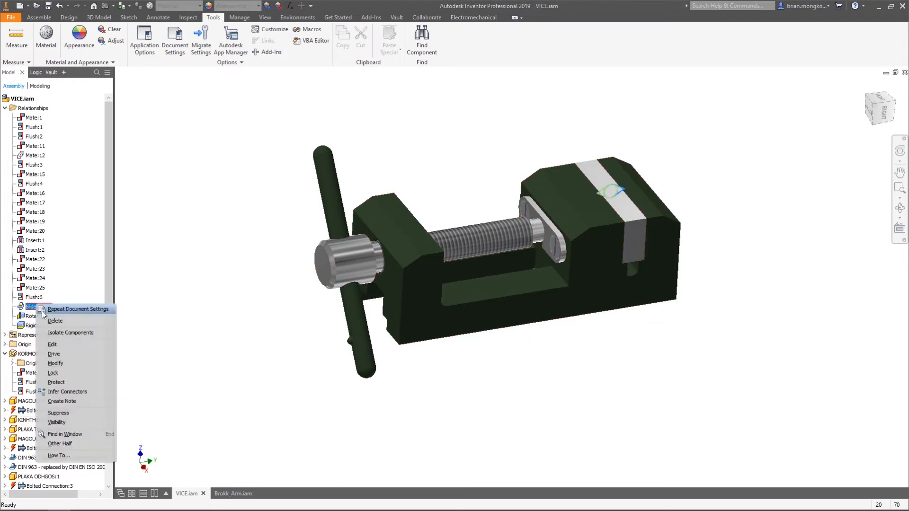
left_click(56, 351)
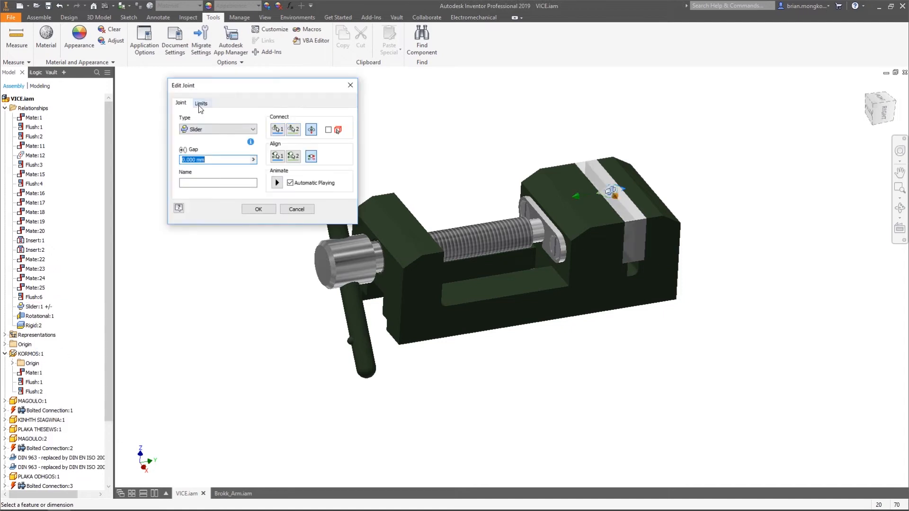
left_click(201, 104)
left_click(299, 170)
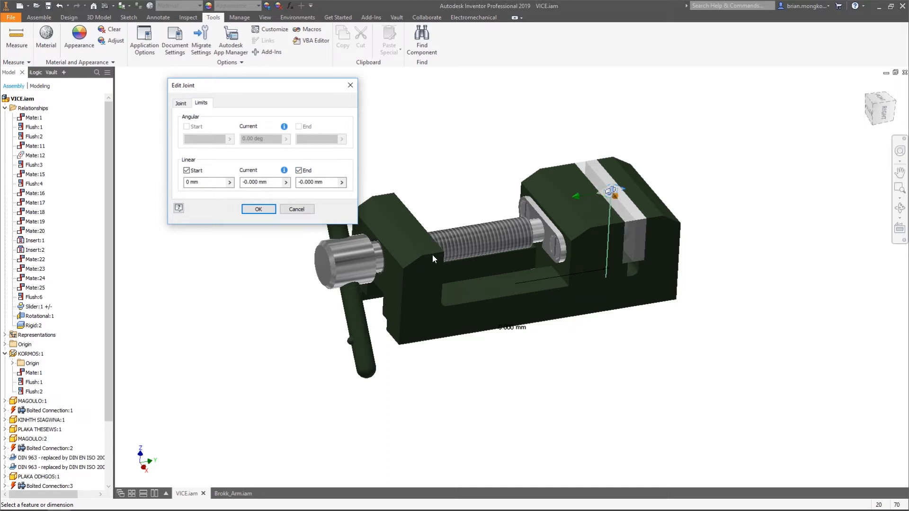
Set the Slider joint's linear end limit to 67 mm by measuring from the jaw's shaft-side plate to the vice body's inner face
left_click(342, 182)
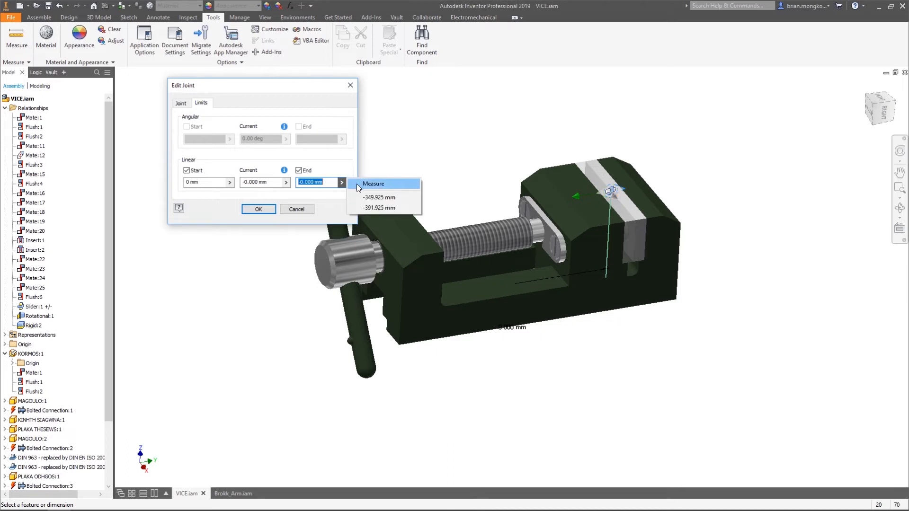
left_click(357, 183)
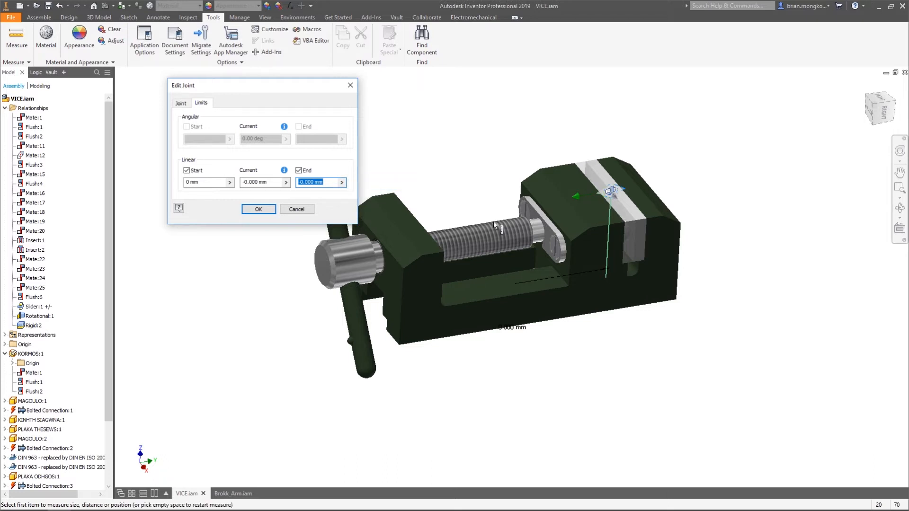
left_click(557, 242)
middle_click_drag(544, 251, 407, 239, "shift")
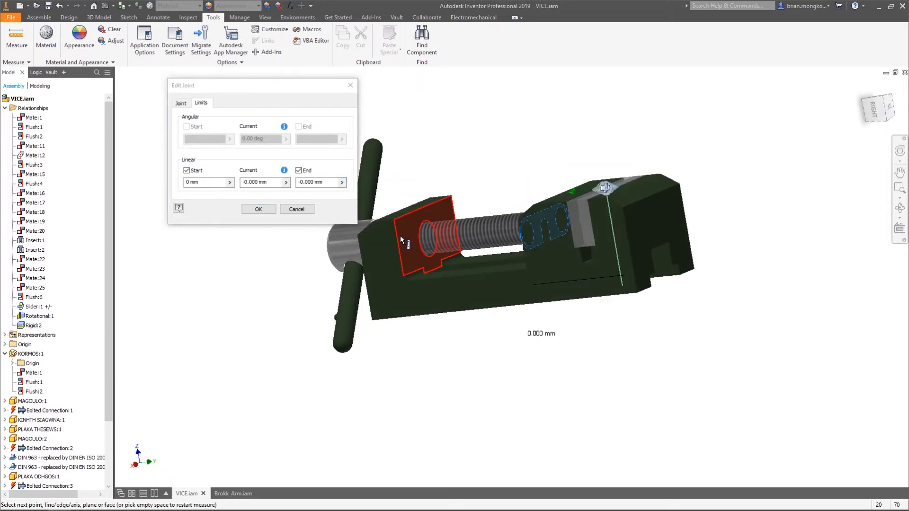
left_click(400, 236)
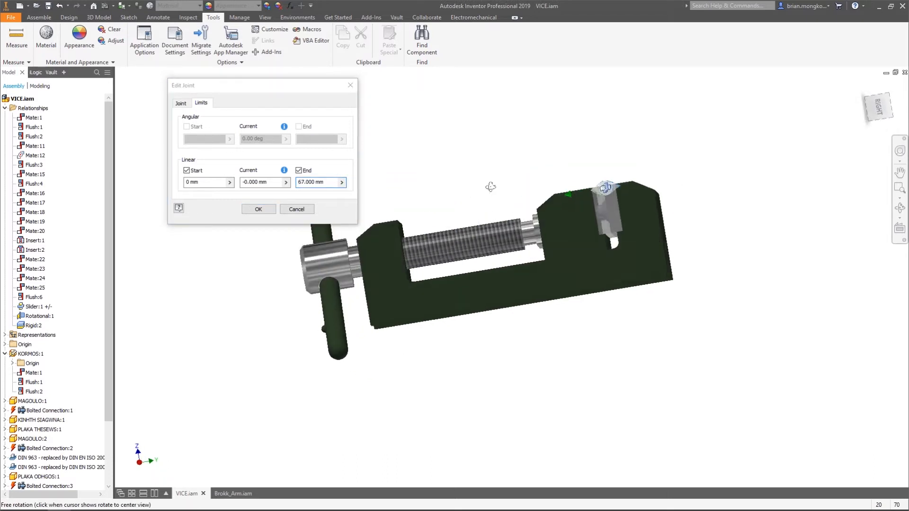
left_click(258, 209)
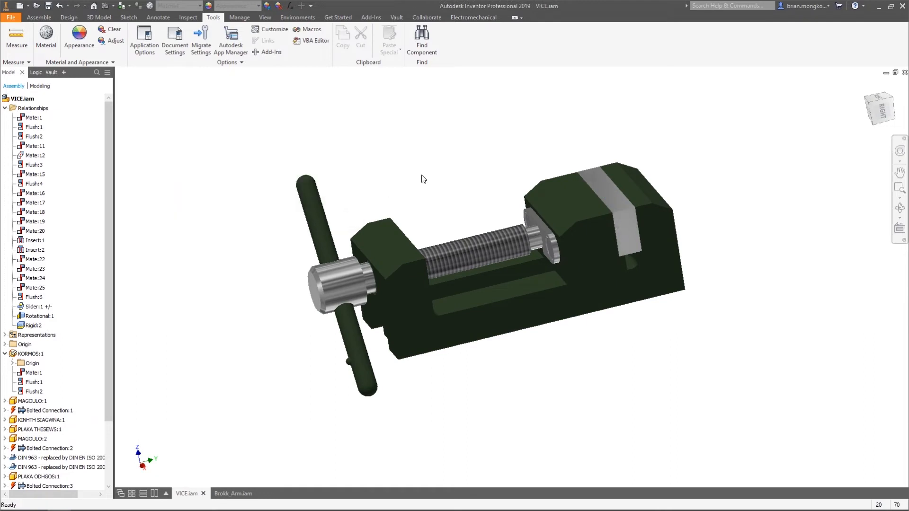
Slide the movable jaw back towards the shaft support and forward again to test the Slider joint's end limit
left_click_drag(586, 192, 447, 238)
left_click(484, 163)
left_click_drag(451, 227, 499, 204)
left_click_drag(251, 232, 267, 227)
left_click(384, 200)
middle_click_drag(413, 167, 463, 186, "shift")
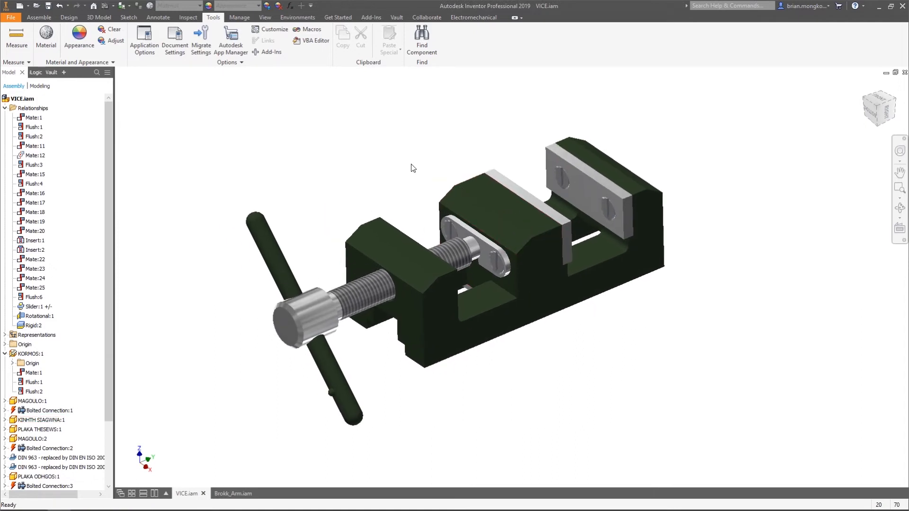
middle_click_drag(393, 156, 396, 149)
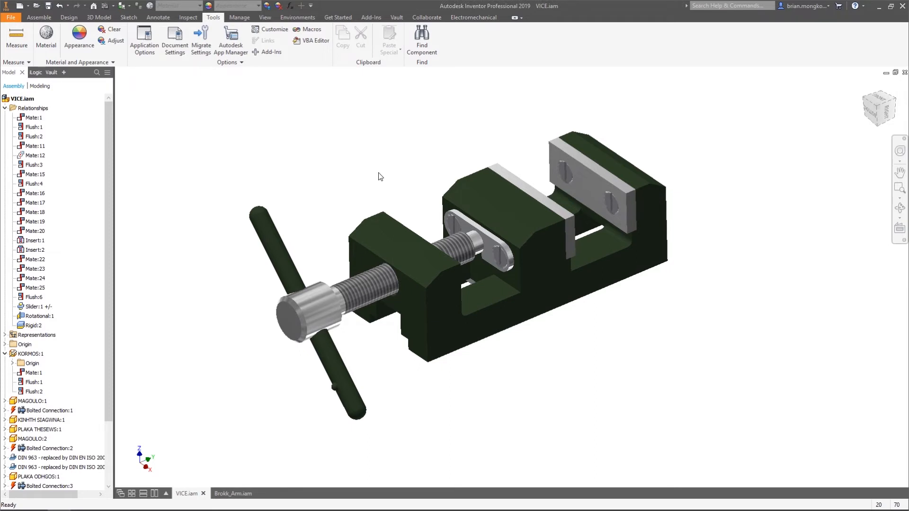
Collapse the vice's relationships and switch to the Brokk_Arm.iam assembly
left_click(5, 108)
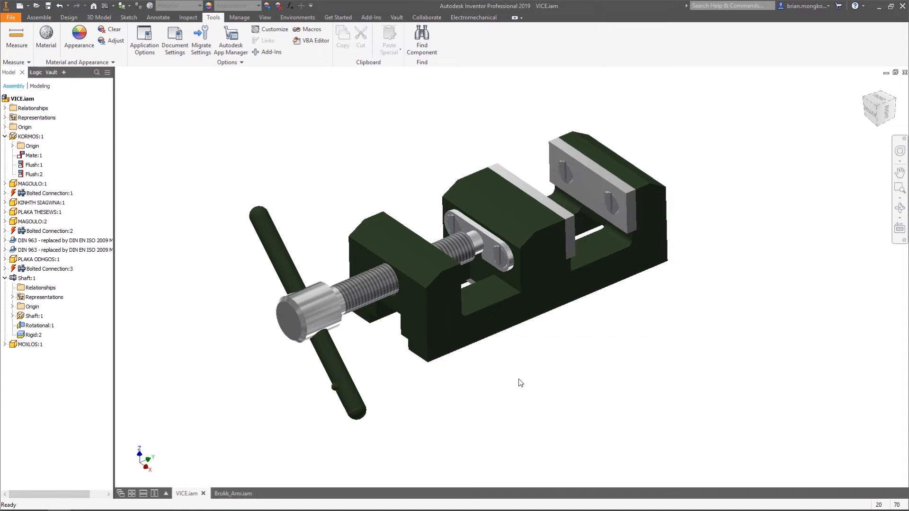
left_click(226, 494)
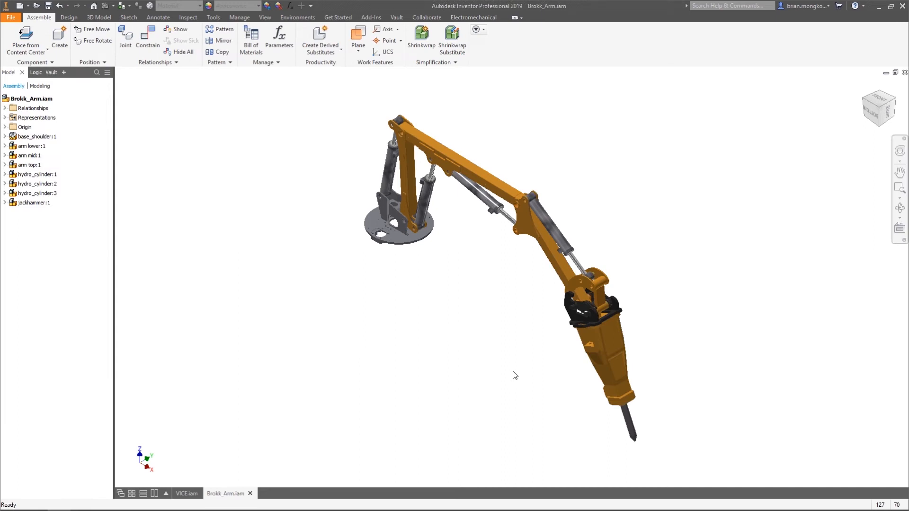
middle_click_drag(652, 291, 688, 270, "shift")
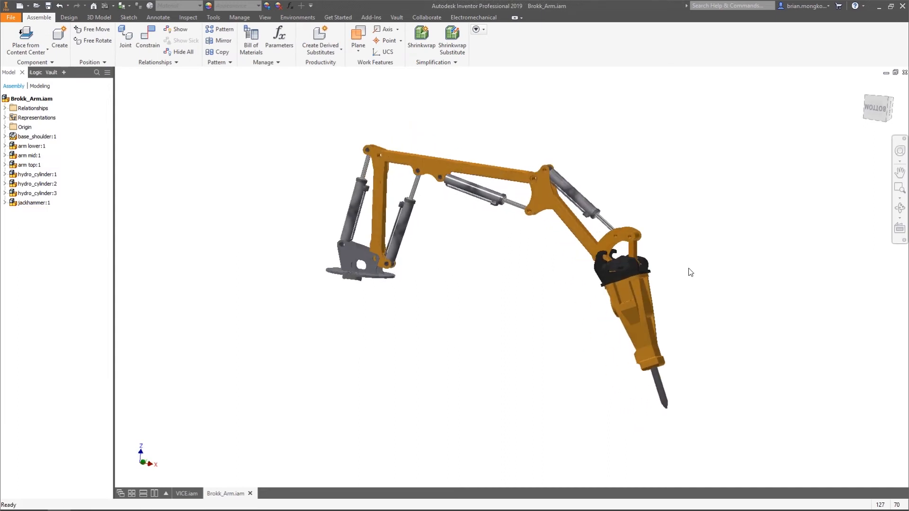
scroll(684, 271, "up", 5)
scroll(633, 255, "down", 5)
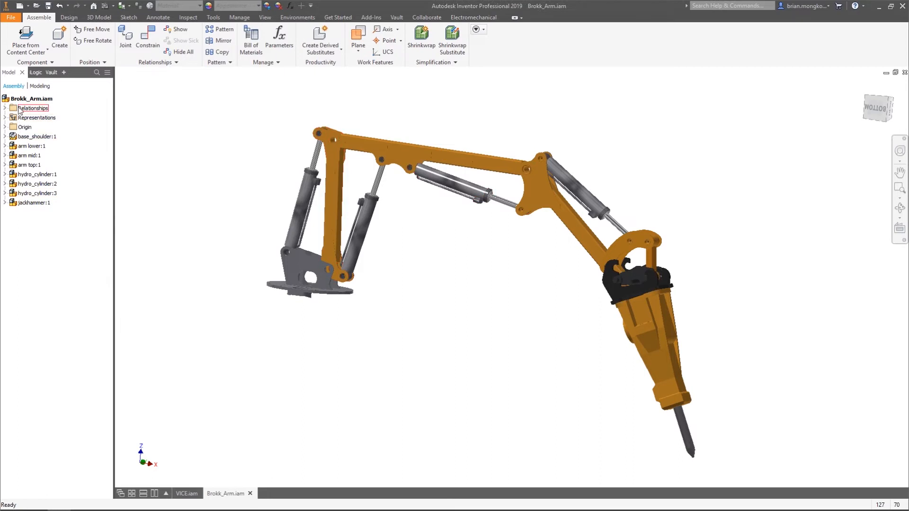
Try to move the mid and top arm sections of the Brokk arm
left_click(537, 182)
left_click(505, 125)
left_click(465, 155)
left_click(468, 119)
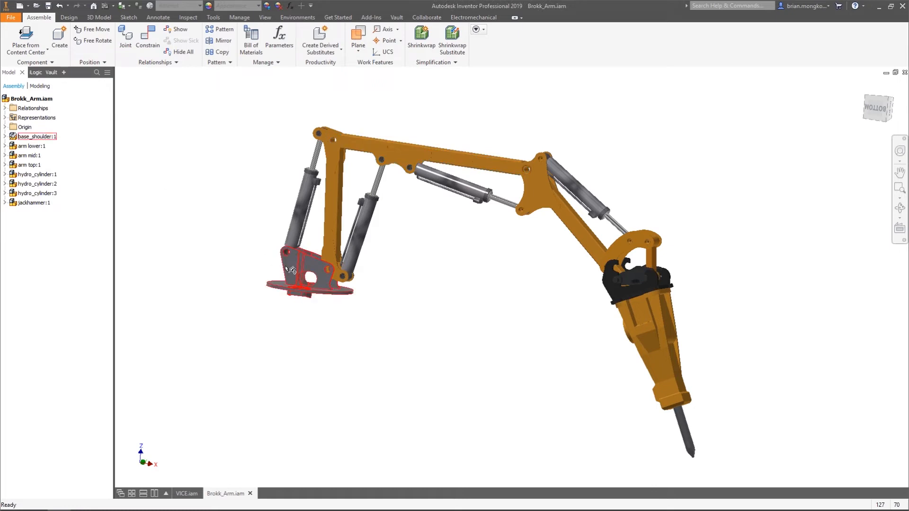
left_click(539, 178)
left_click(488, 116)
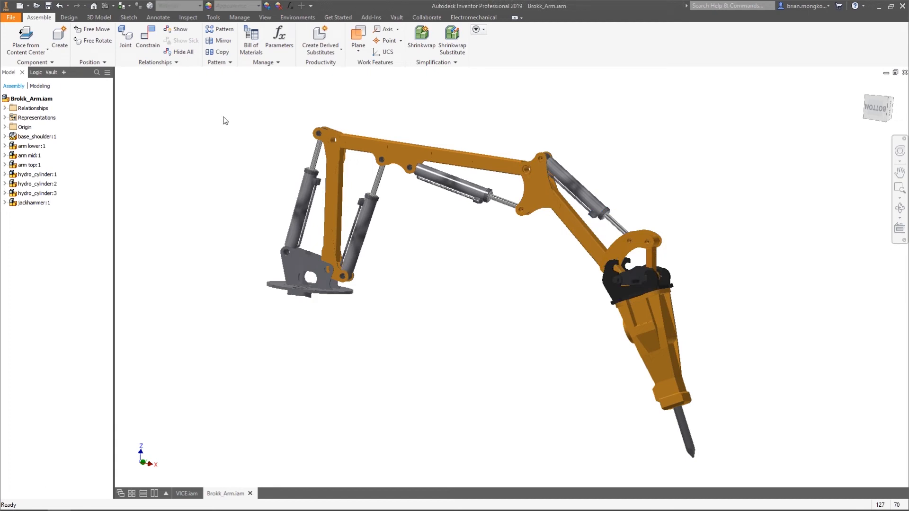
Make all subassemblies from arm lower:1 through jackhammer:1 flexible
left_click(38, 147)
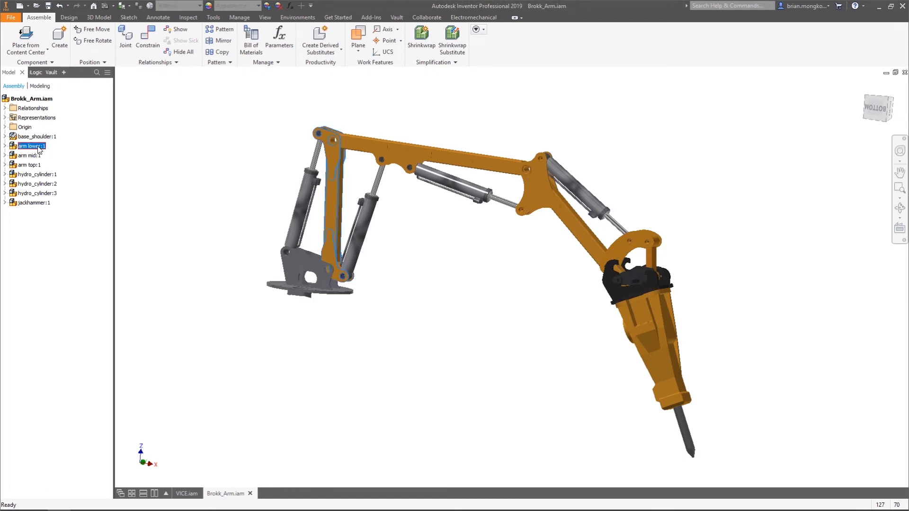
left_click(38, 203, "shift")
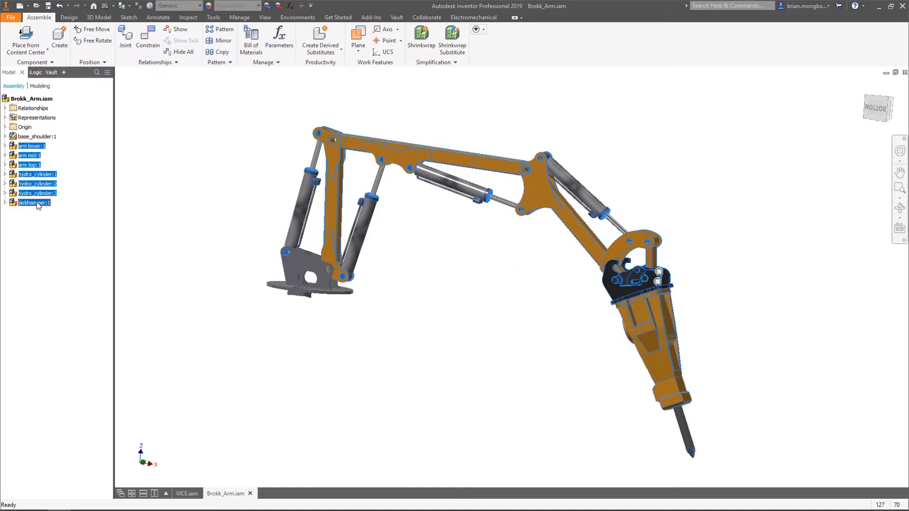
right_click(38, 205)
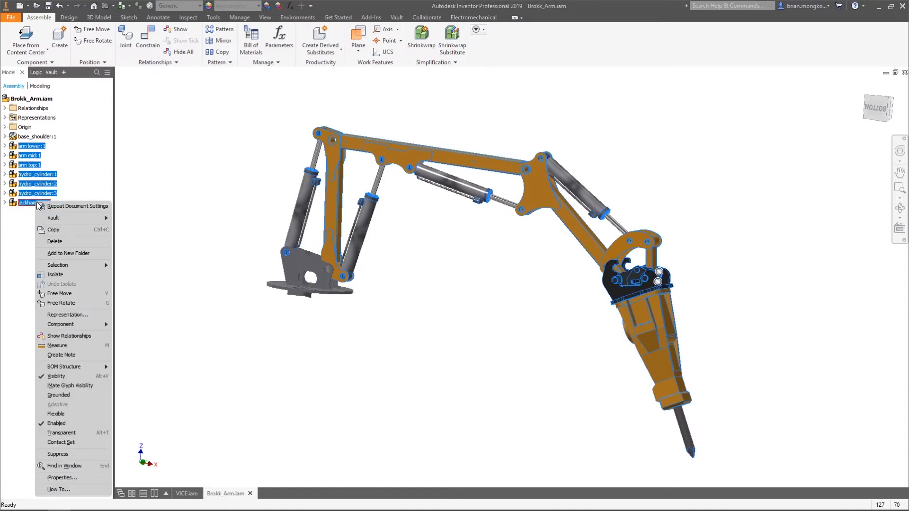
left_click(67, 413)
left_click(421, 339)
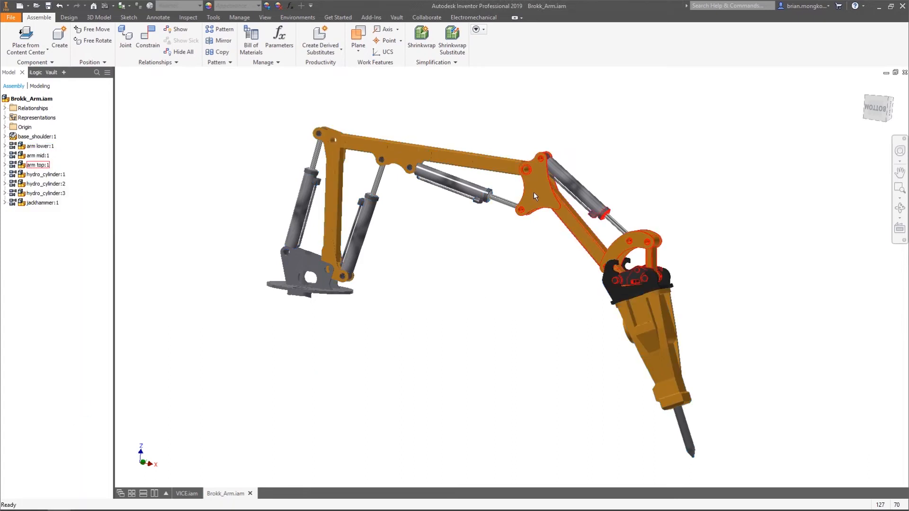
Swing the top and mid arm sections upward to test their movement, and undo the last moves
left_click_drag(533, 192, 529, 157)
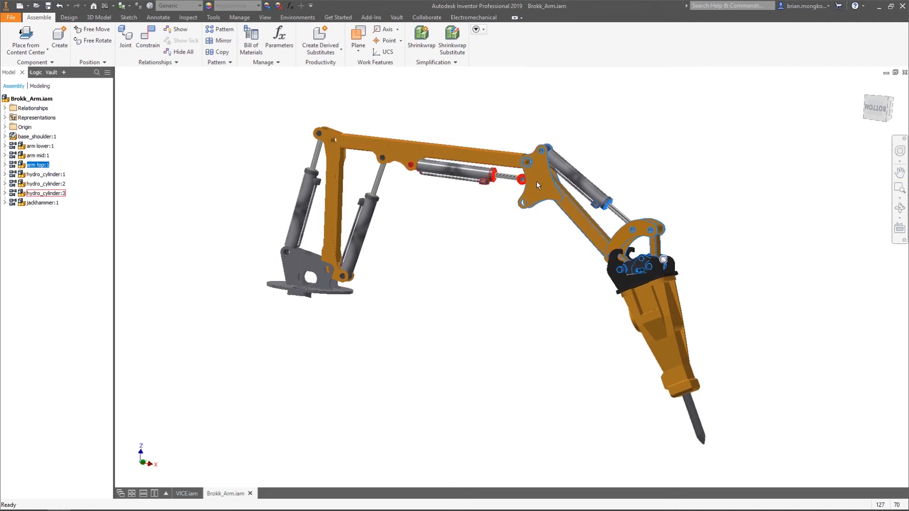
left_click_drag(609, 246, 598, 173)
left_click_drag(437, 154, 444, 95)
key("ctrl+z")
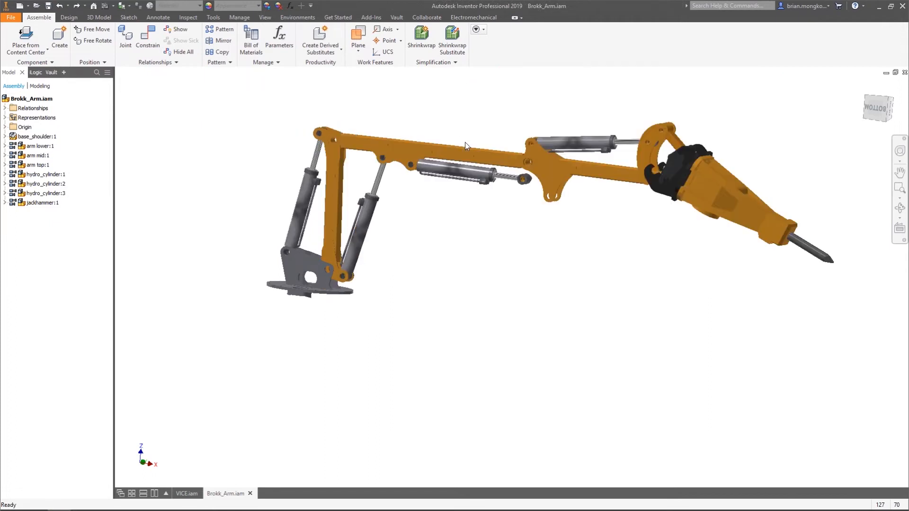
key("ctrl+z")
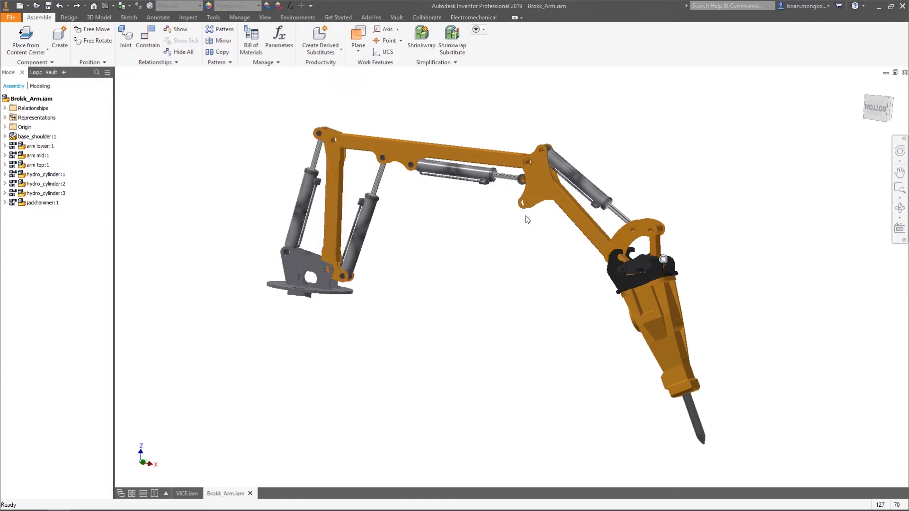
Swing the top arm section until its lug holes lie close to the rod end of the cylinder under the mid arm
middle_click_drag(525, 217, 540, 180, "shift")
scroll(532, 152, "up", 6)
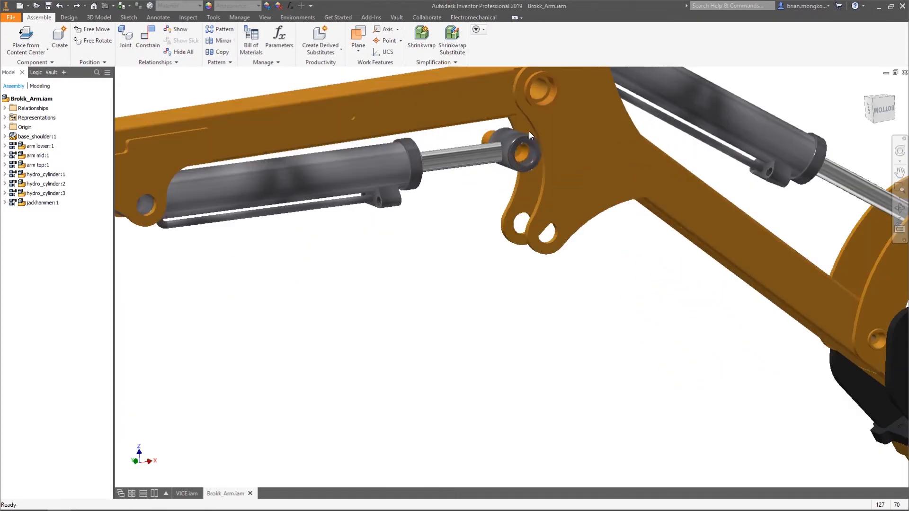
scroll(528, 134, "up", 5)
scroll(530, 136, "down", 6)
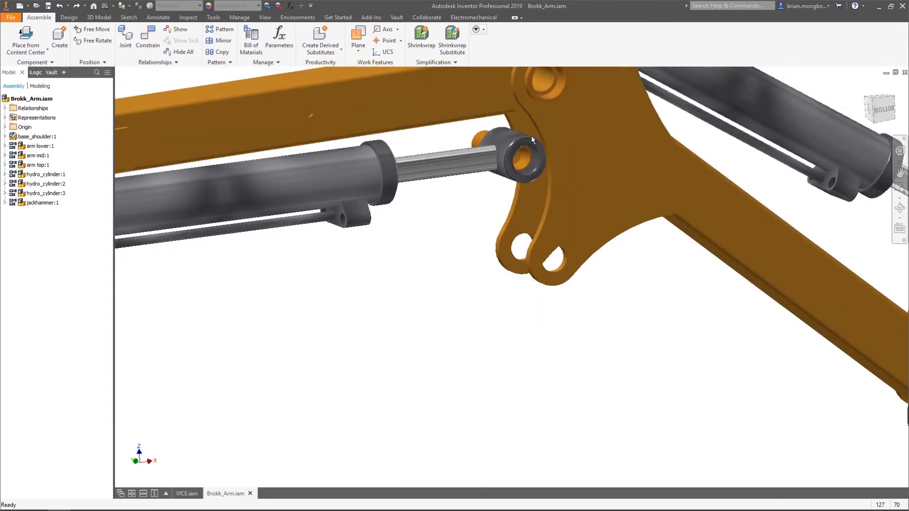
scroll(531, 137, "up", 4)
left_click_drag(536, 265, 592, 182)
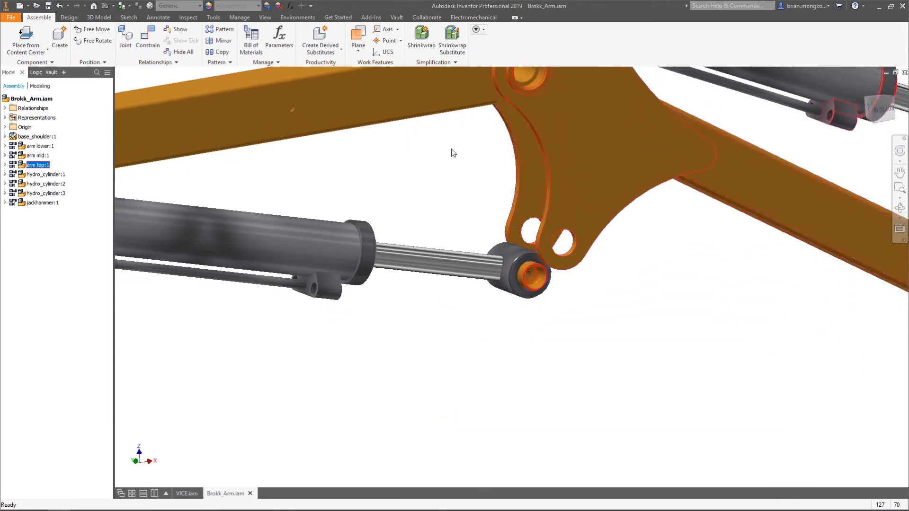
Place a Mate constraint with 0 in offset between the cylinder's rod end and the top arm's lug hole
left_click(147, 37)
scroll(590, 308, "up", 3)
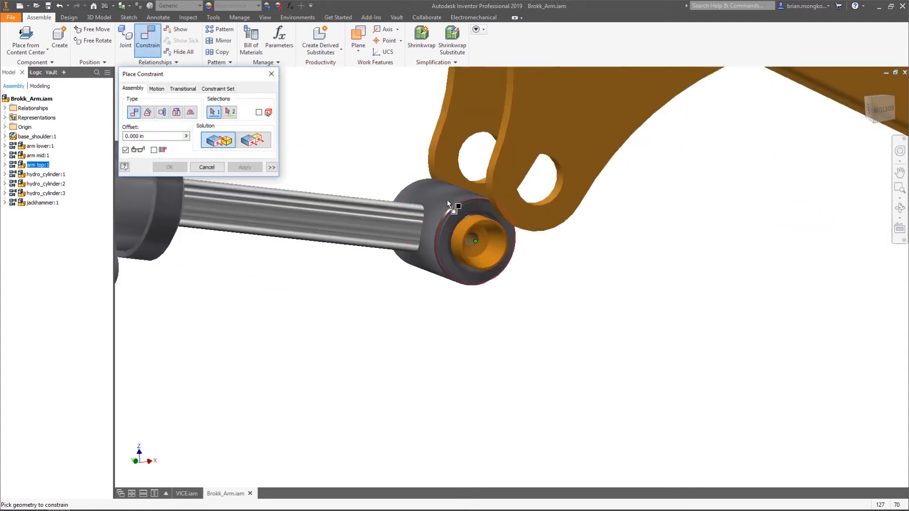
left_click(446, 199)
left_click(559, 176)
left_click(237, 164)
left_click(271, 74)
Raise the jackhammer end of the arm to test how the flexible subassemblies move together
scroll(467, 227, "down", 5)
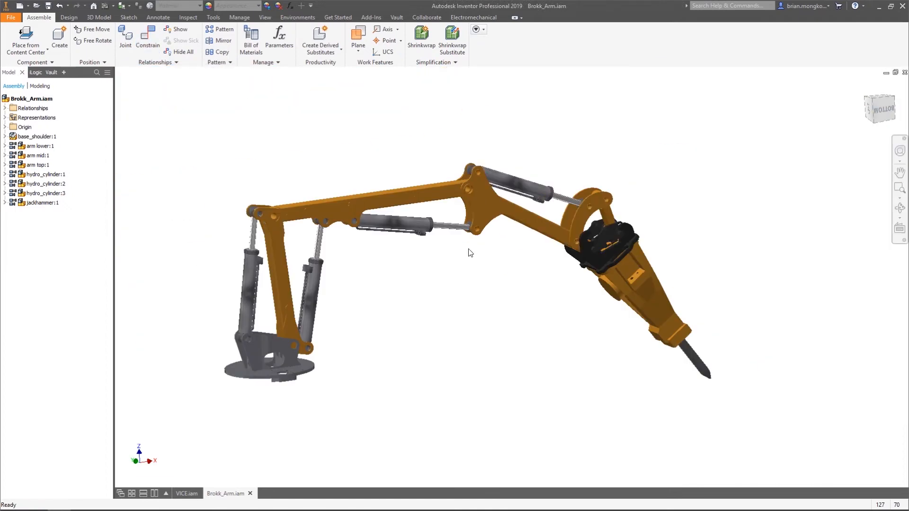
left_click_drag(605, 221, 585, 154)
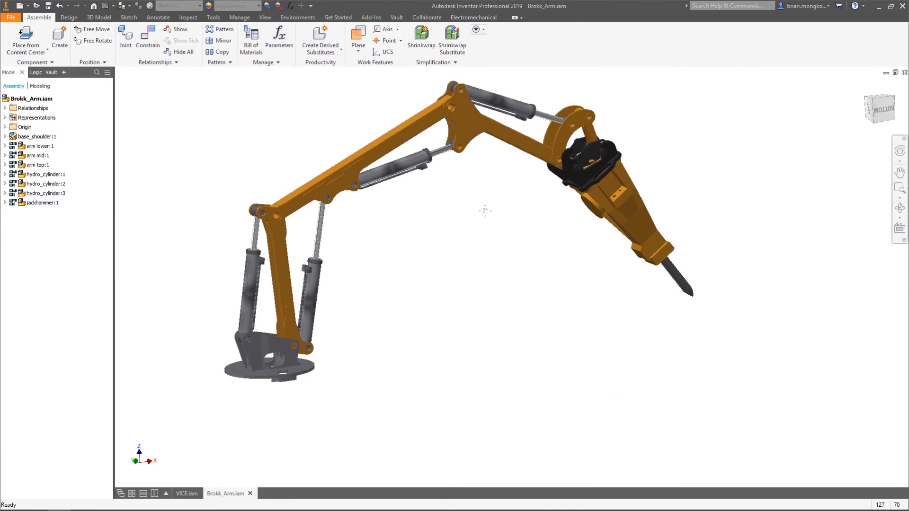
middle_click_drag(484, 211, 501, 217)
Turn off Flexible for all subassemblies from arm lower:1 through jackhammer:1
left_click(40, 146)
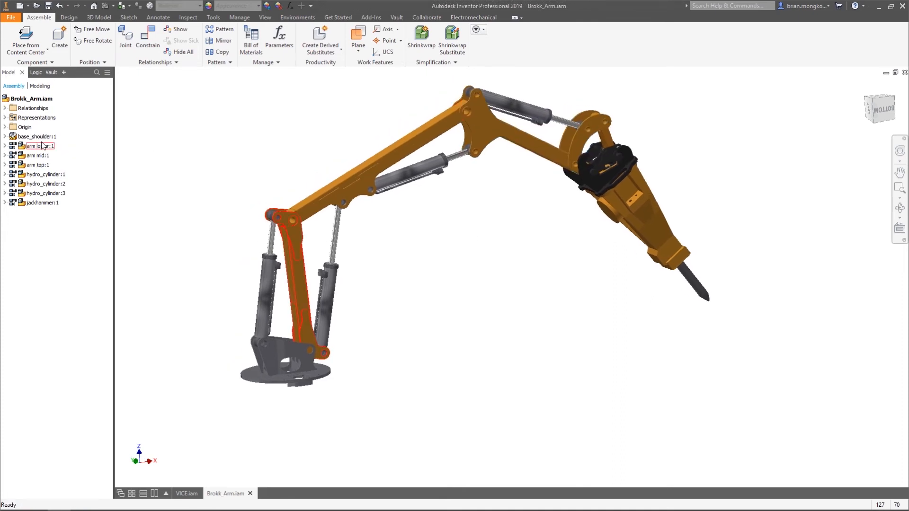
left_click(40, 203, "shift")
right_click(41, 203)
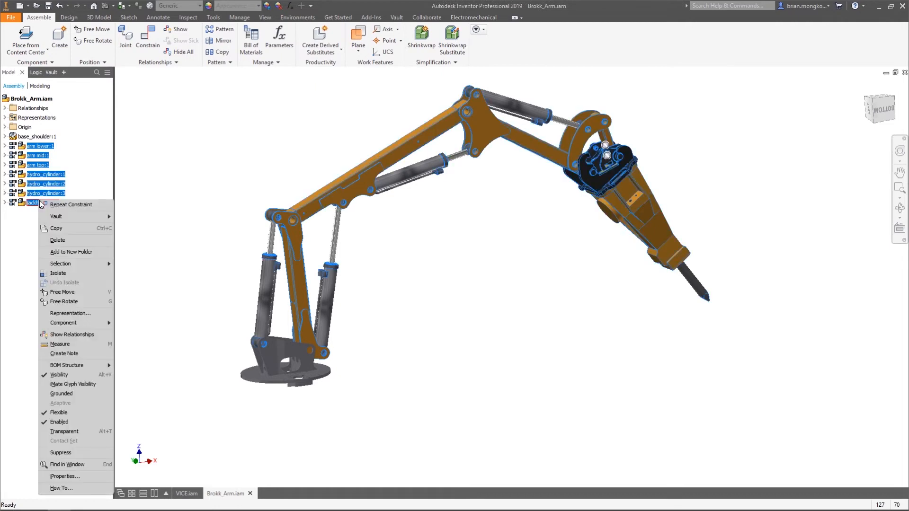
left_click(58, 412)
left_click(147, 264)
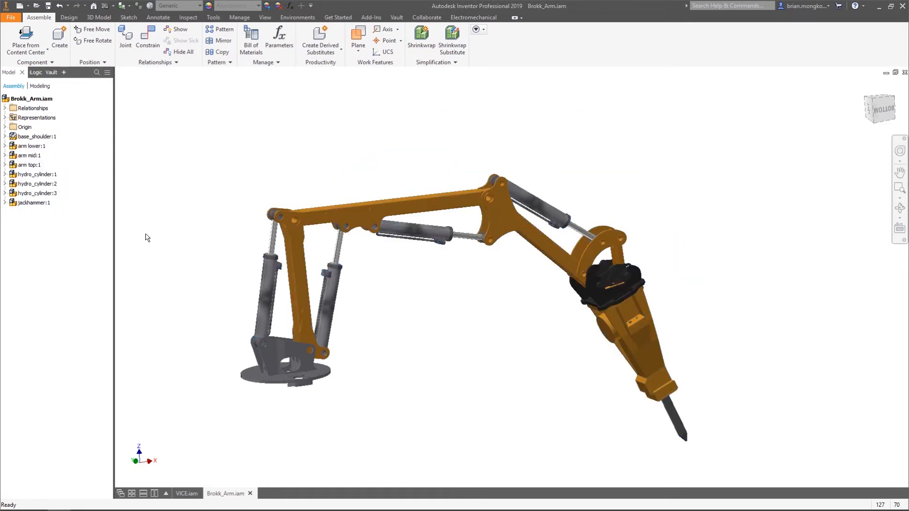
Make only the hydro_cylinder:1 subassembly flexible
left_click(46, 175)
left_click(47, 184)
left_click(46, 176)
right_click(47, 177)
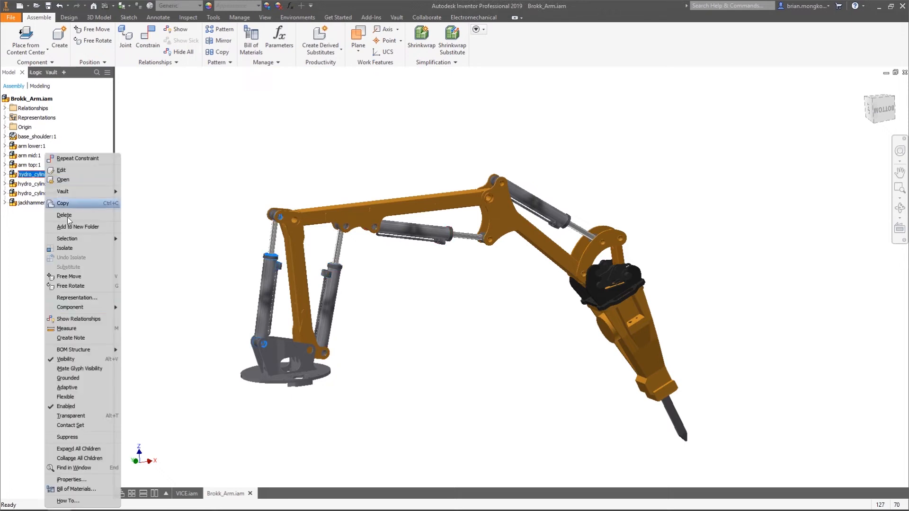
left_click(71, 400)
Swing the arm back and forth to test the movement allowed by the single flexible hydraulic cylinder
left_click_drag(502, 199, 478, 135)
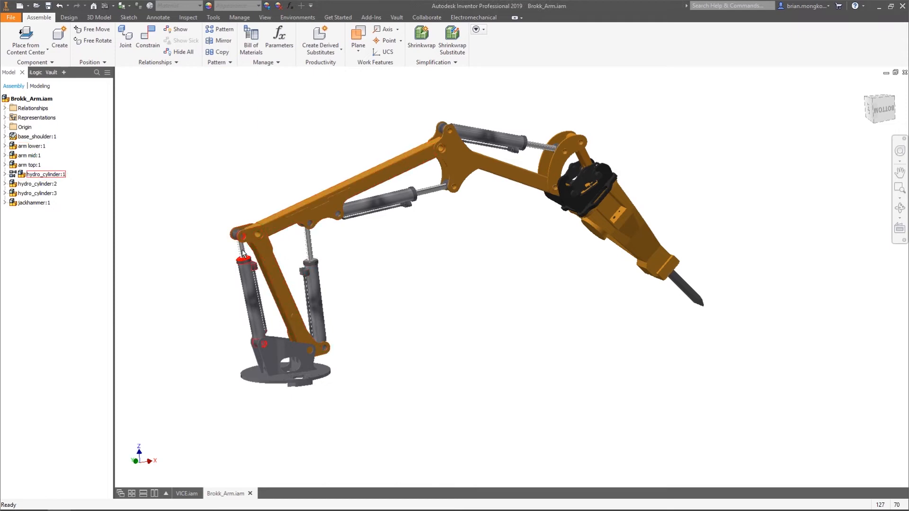
left_click(452, 154)
left_click_drag(604, 218, 422, 143)
left_click(513, 233)
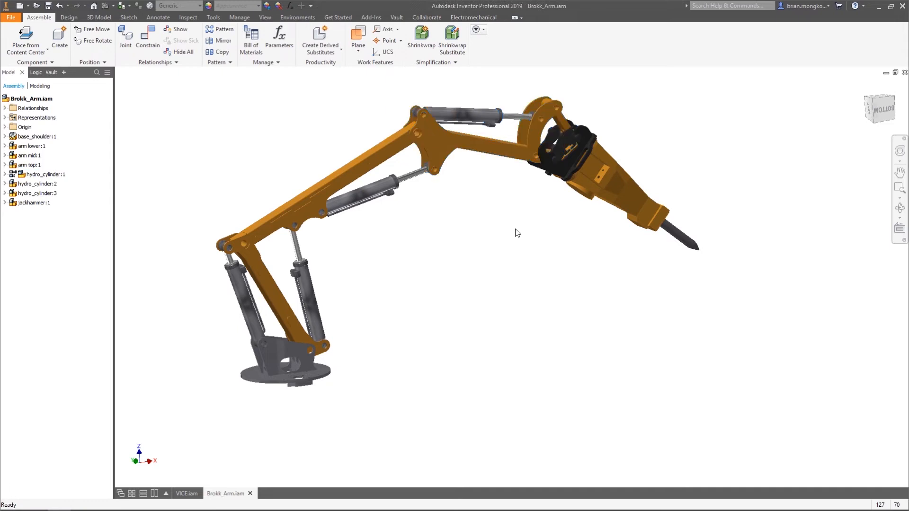
left_click_drag(426, 144, 550, 159)
left_click(515, 263)
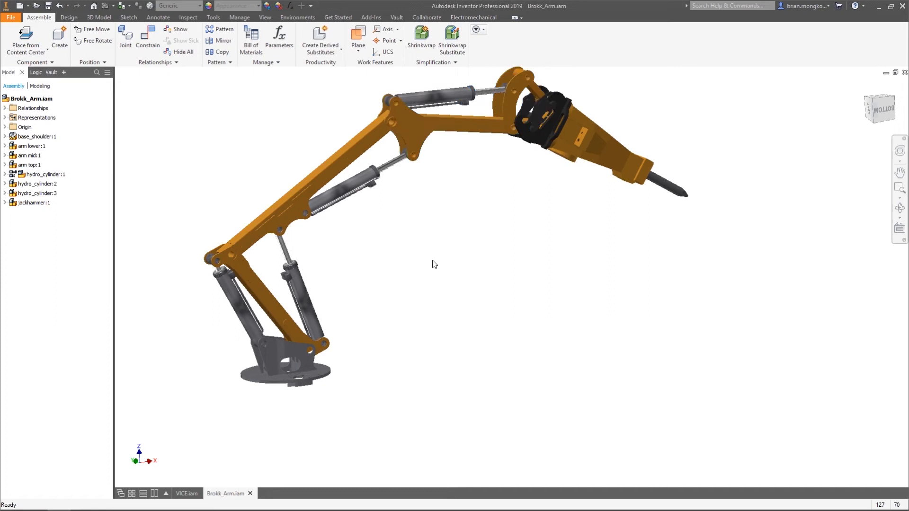
Open the hydro_cylinder:1 subassembly in its own window and slide its piston rod slightly inward to test its movement
middle_click_drag(405, 260, 423, 268)
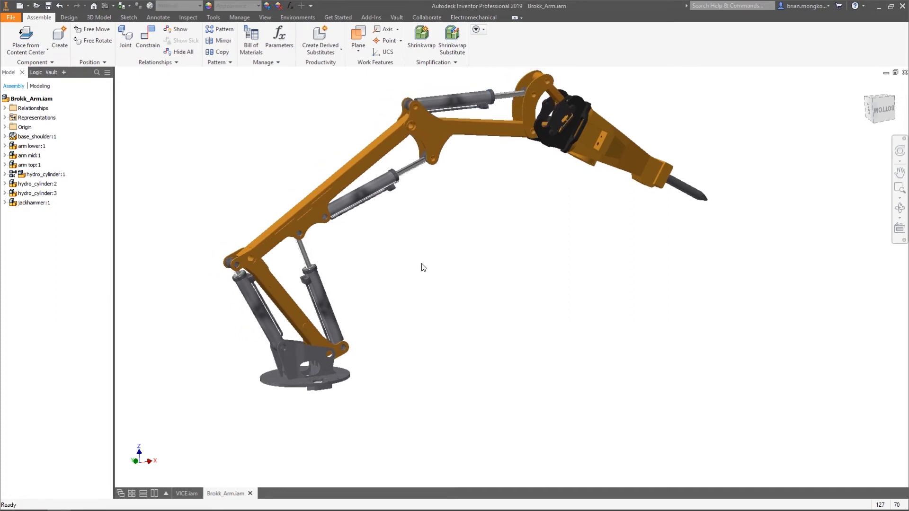
middle_click_drag(453, 243, 453, 250)
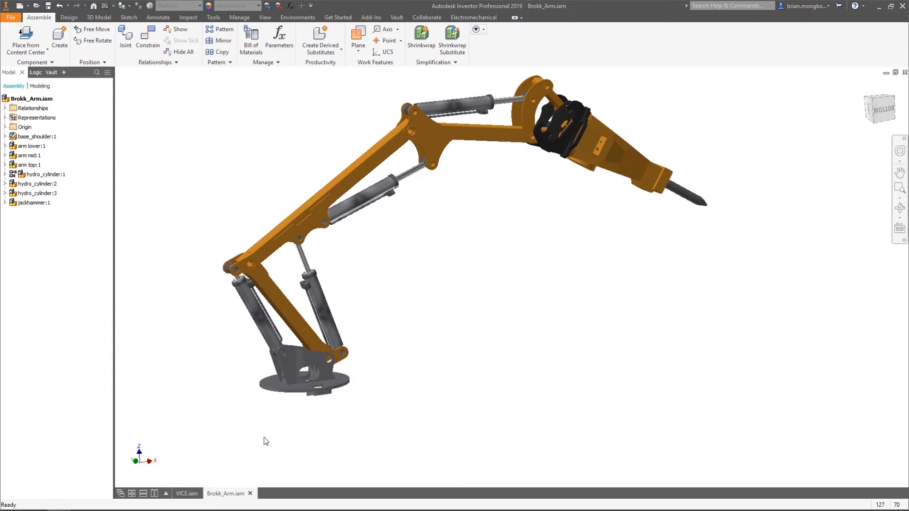
right_click(37, 178)
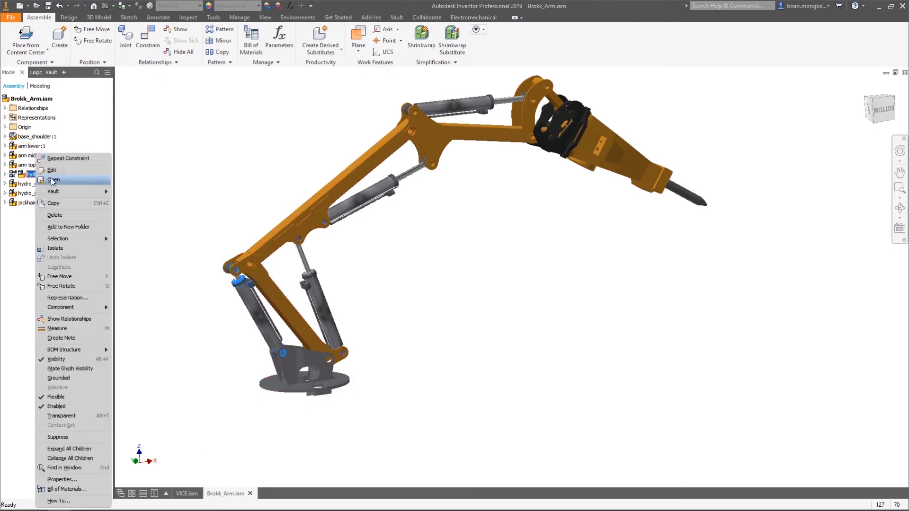
left_click(53, 180)
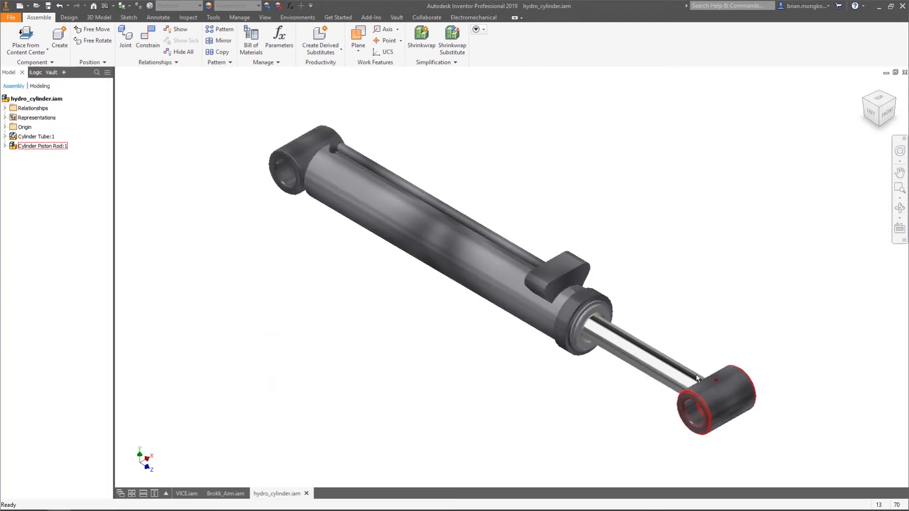
left_click_drag(703, 390, 705, 357)
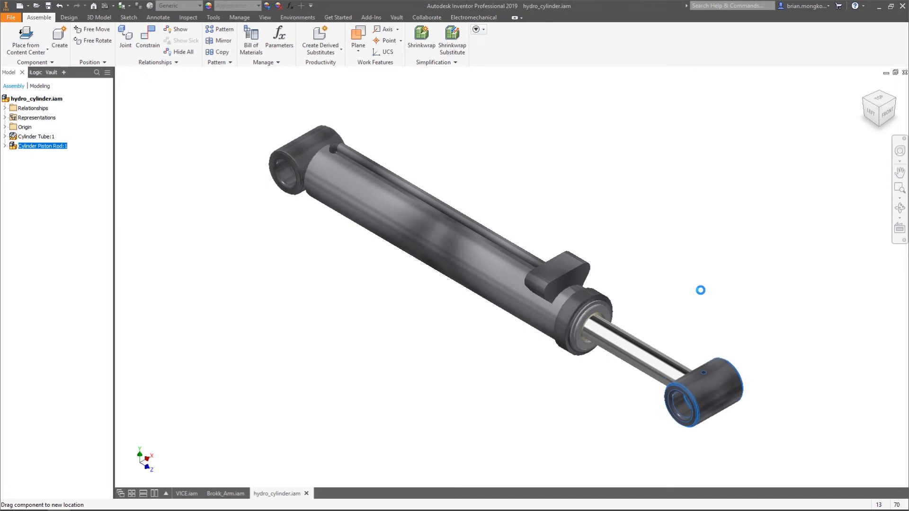
left_click(699, 290)
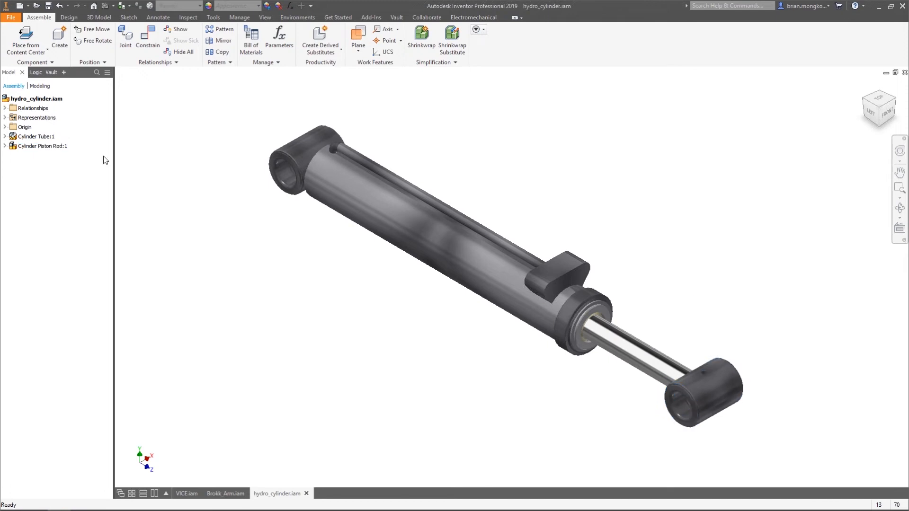
Delete the existing Closed and Open positional representations of the hydraulic cylinder
left_click(5, 118)
left_click(12, 136)
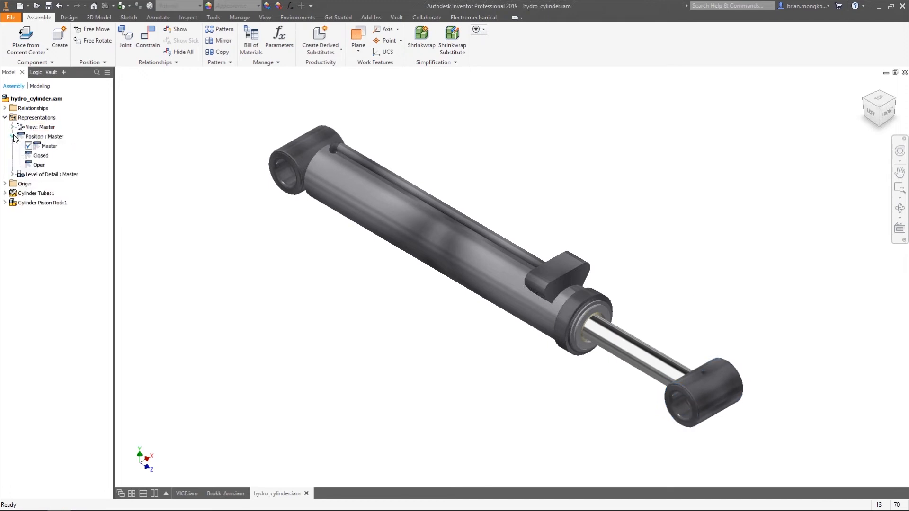
left_click(41, 155)
left_click(39, 165, "ctrl")
key("Delete")
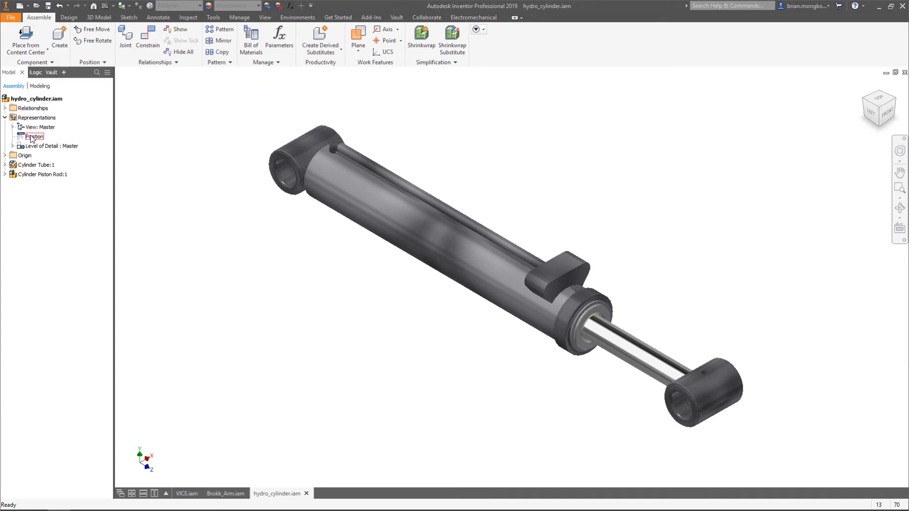
Create two new positional representations in the hydraulic cylinder assembly
right_click(31, 137)
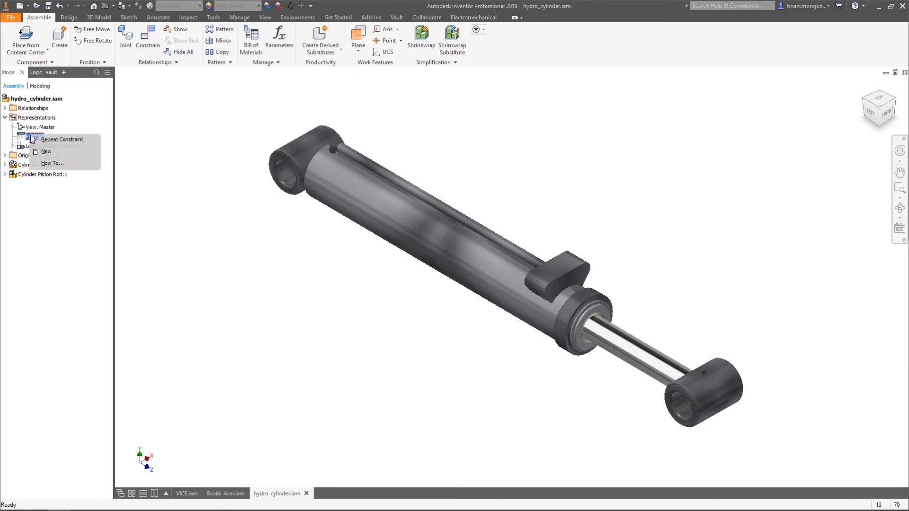
left_click(62, 151)
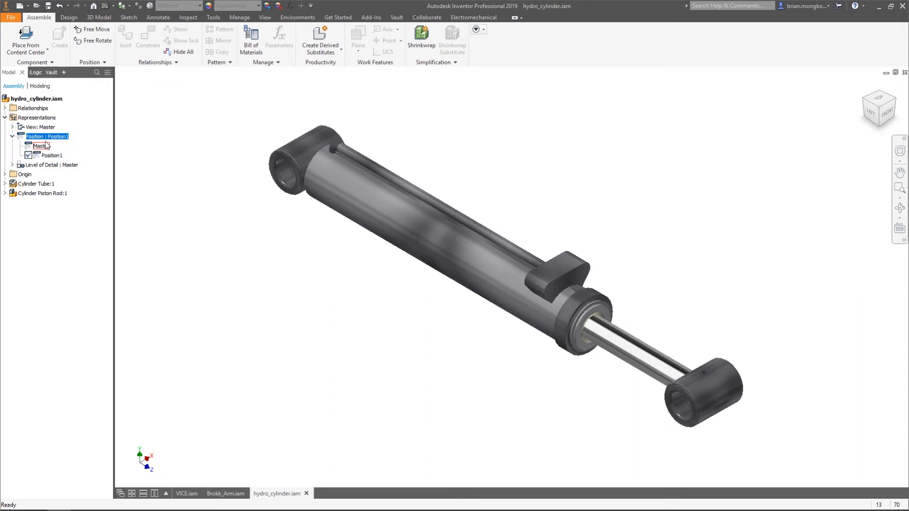
right_click(47, 136)
left_click(63, 155)
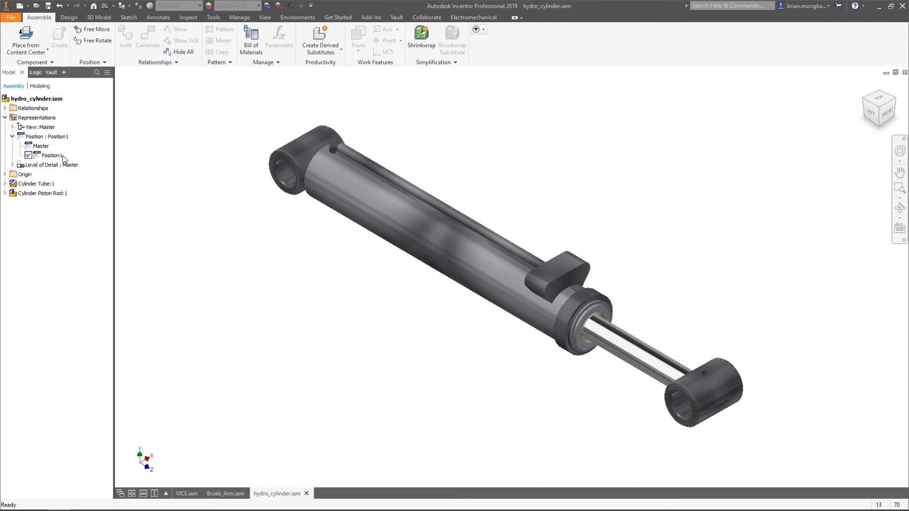
Rename the first new positional representation Closed and the second one Open
double_click(47, 157)
left_click(52, 156)
type("Closed")
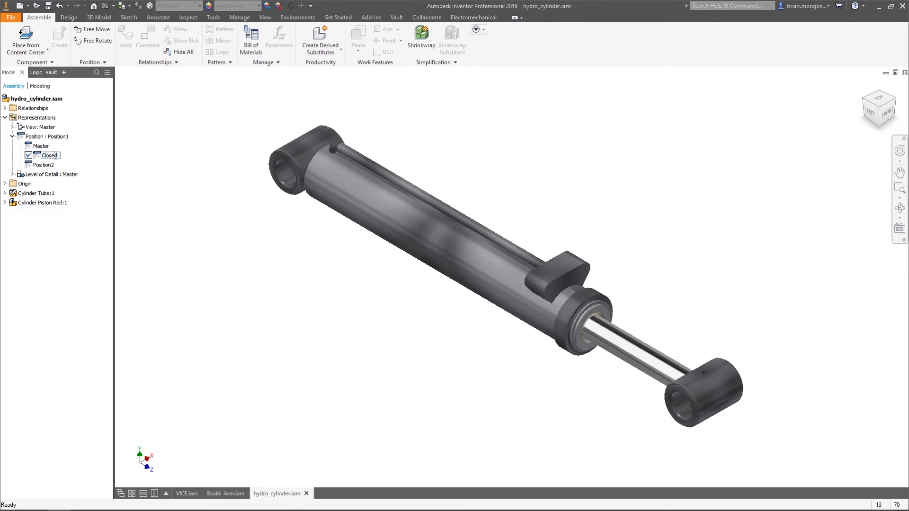
left_click(47, 165)
left_click(48, 165)
type("Open")
Activate the Closed positional representation and slide the piston rod further into the cylinder tube
left_click(47, 158)
left_click(48, 158)
left_click(347, 329)
left_click_drag(692, 400, 642, 357)
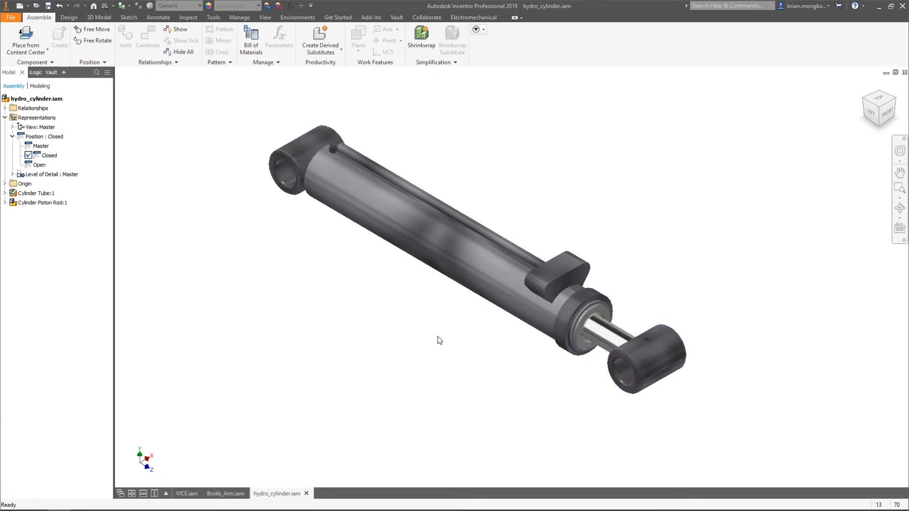
Make Cylinder Tube:1 transparent to expose the piston inside and nudge the piston rod
right_click(440, 251)
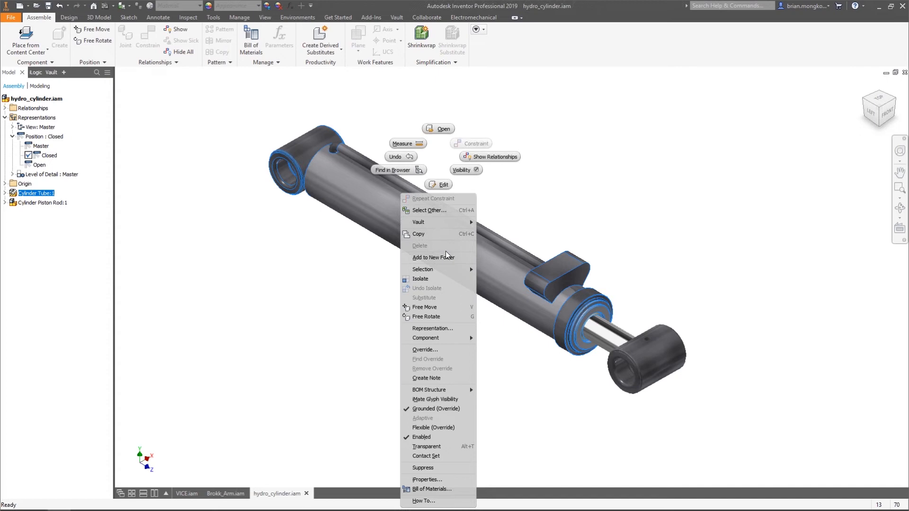
left_click(437, 449)
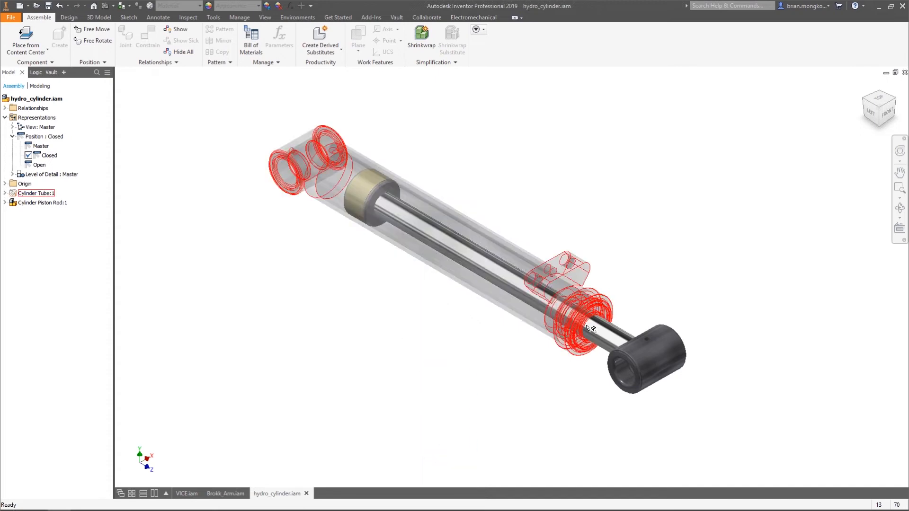
mouse_move(636, 363)
left_mouse_down()
mouse_move(610, 336)
mouse_move(640, 365)
left_mouse_up()
left_click(239, 209)
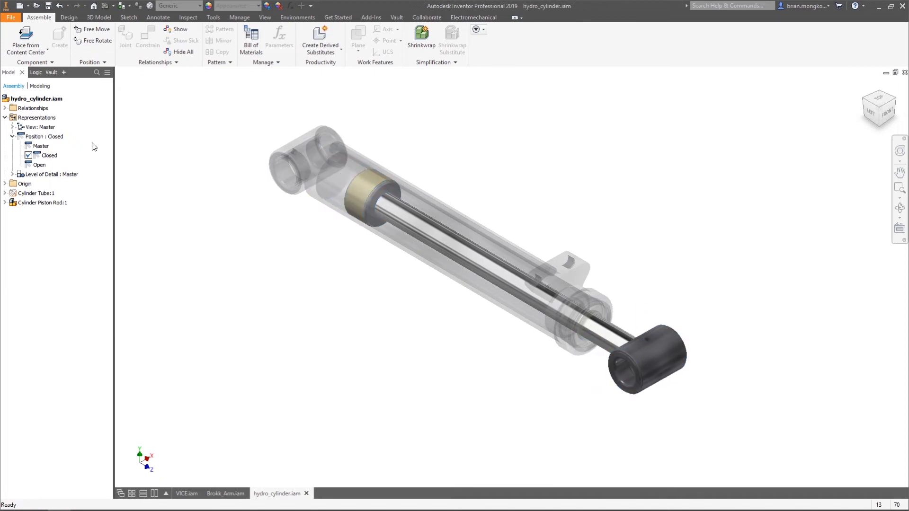
Override the Drive Stroke constraint in the Closed representation, setting its suppression to Enable and its value to 0 mm
left_click(5, 109)
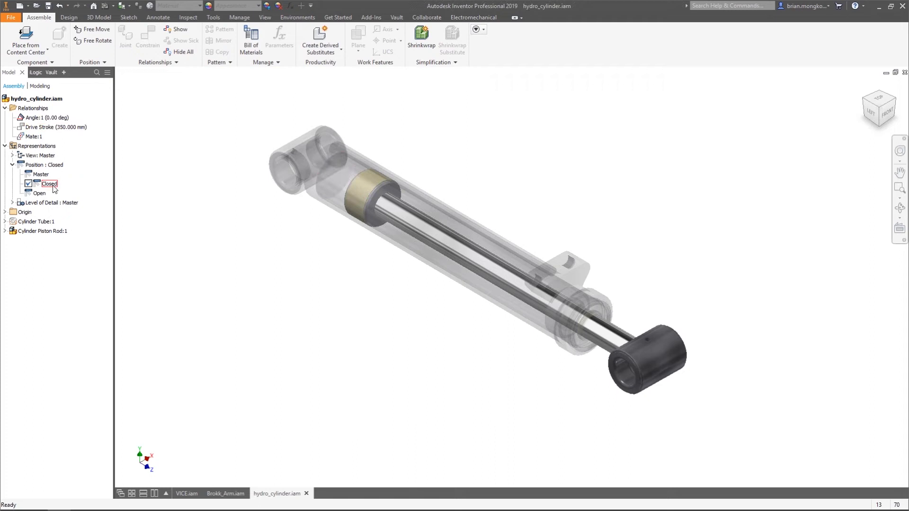
right_click(40, 127)
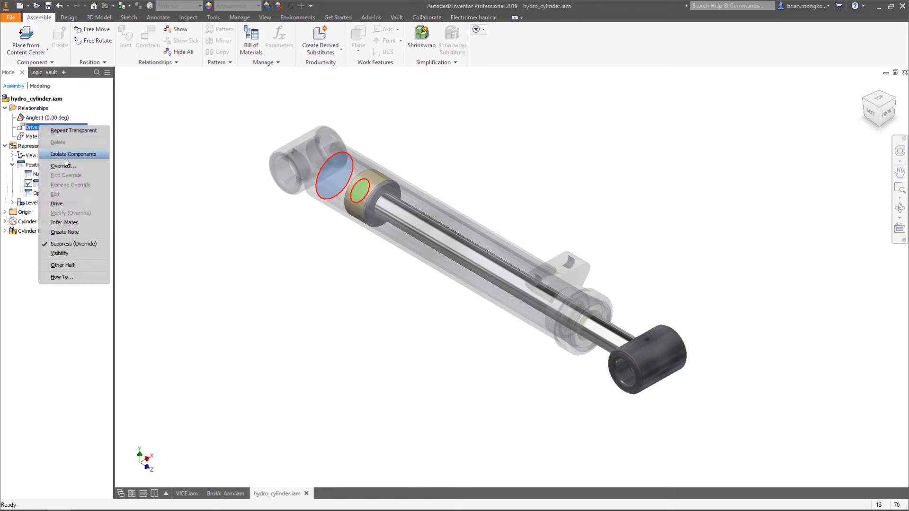
left_click(83, 167)
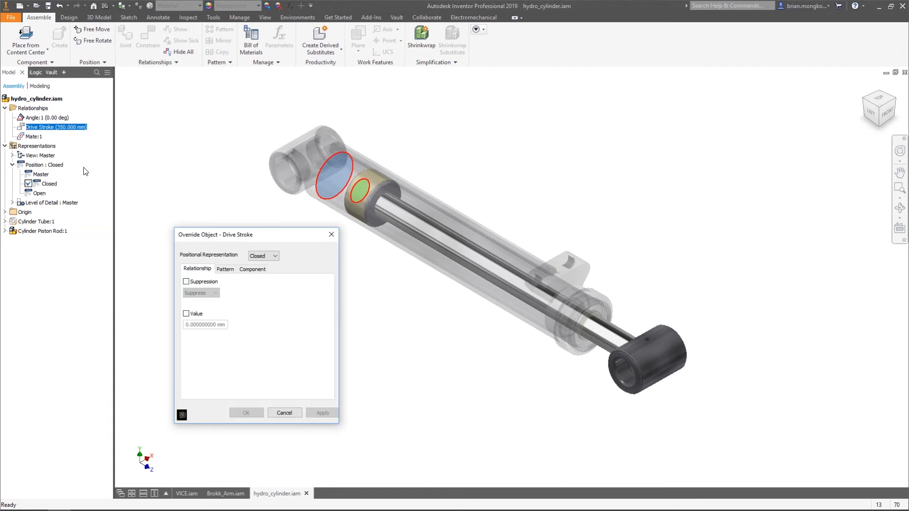
left_click_drag(266, 244, 249, 227)
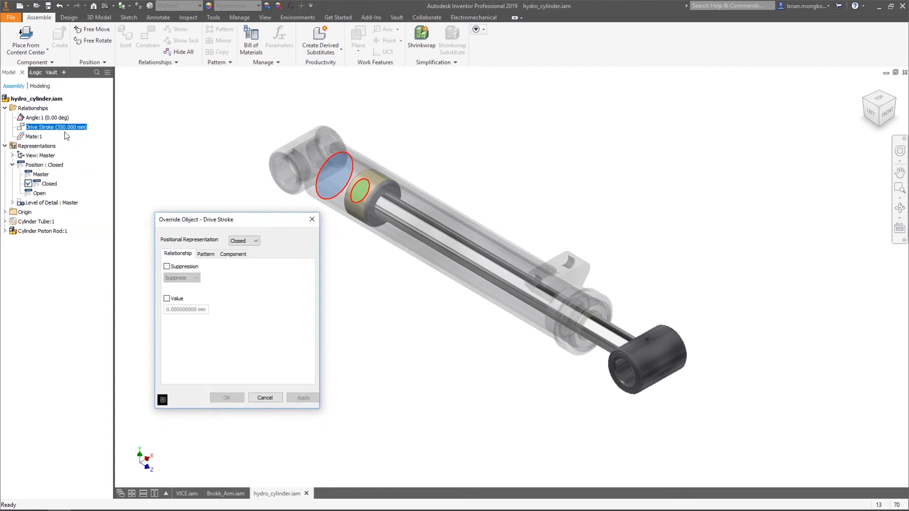
left_click(167, 267)
left_click(190, 278)
left_click(182, 294)
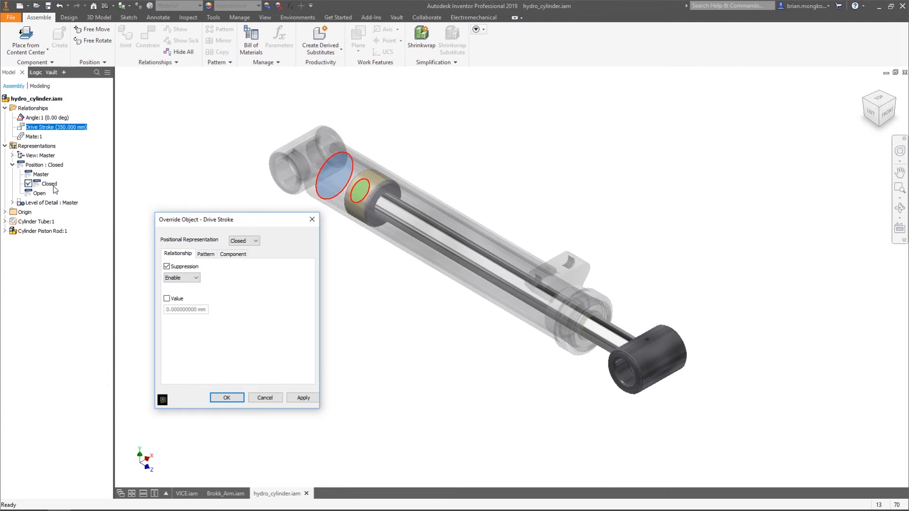
left_click(167, 298)
left_click(169, 310)
left_click(227, 398)
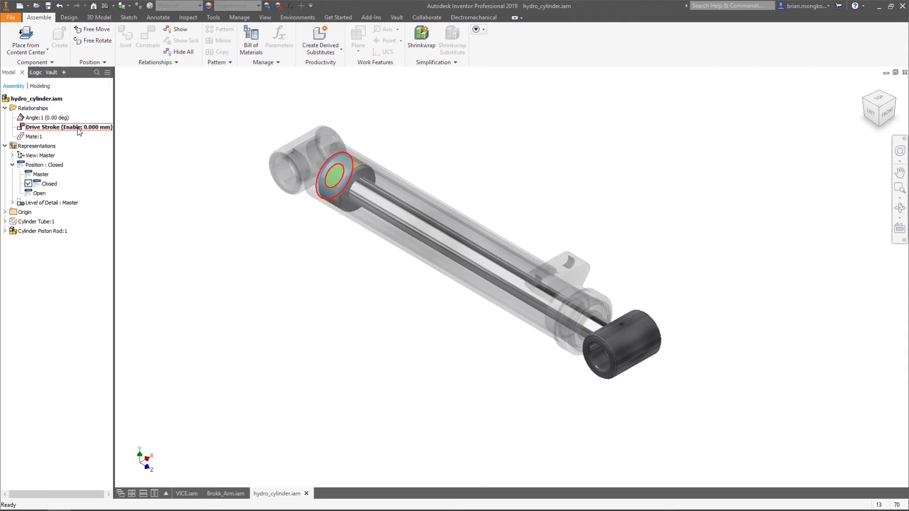
Try to pull the piston rod outward to test whether the Closed representation locks its stroke
left_click_drag(624, 341, 652, 368)
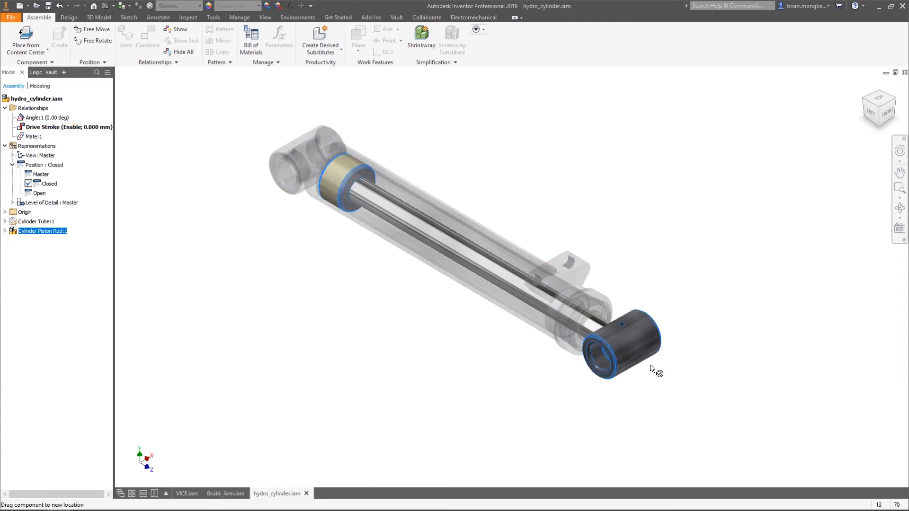
left_click(682, 311)
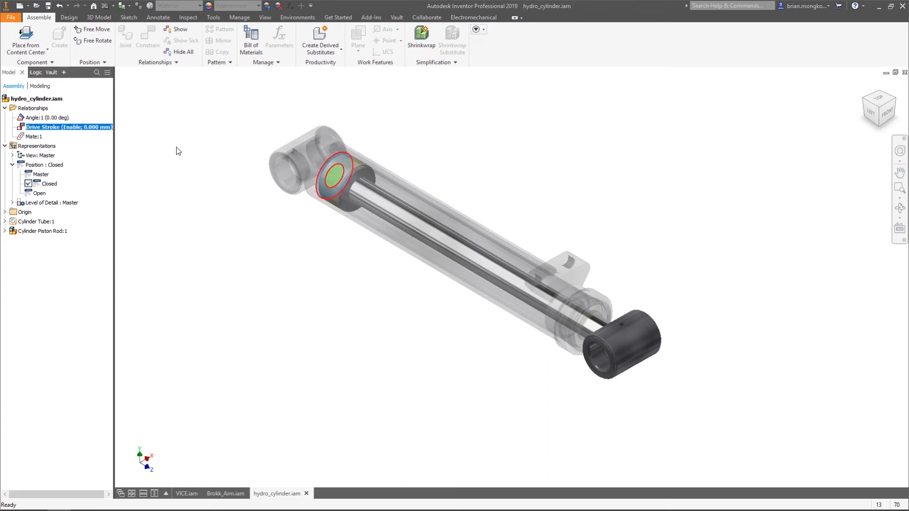
left_click(176, 147)
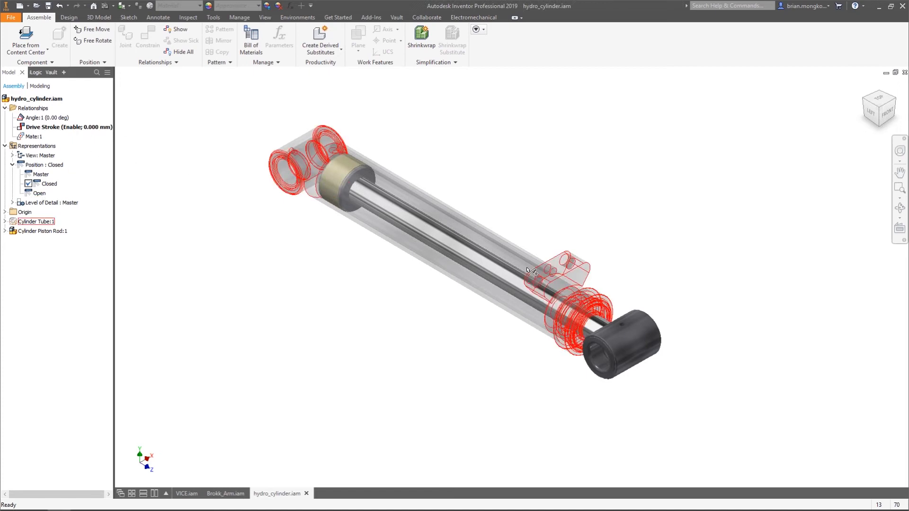
Activate the Open positional representation and slide the piston rod along the tube to test its free movement
double_click(40, 193)
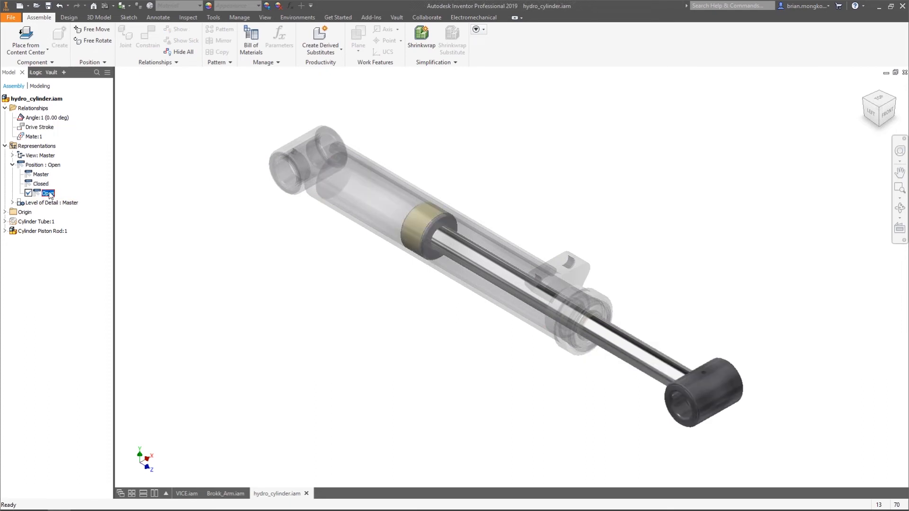
left_click(641, 365)
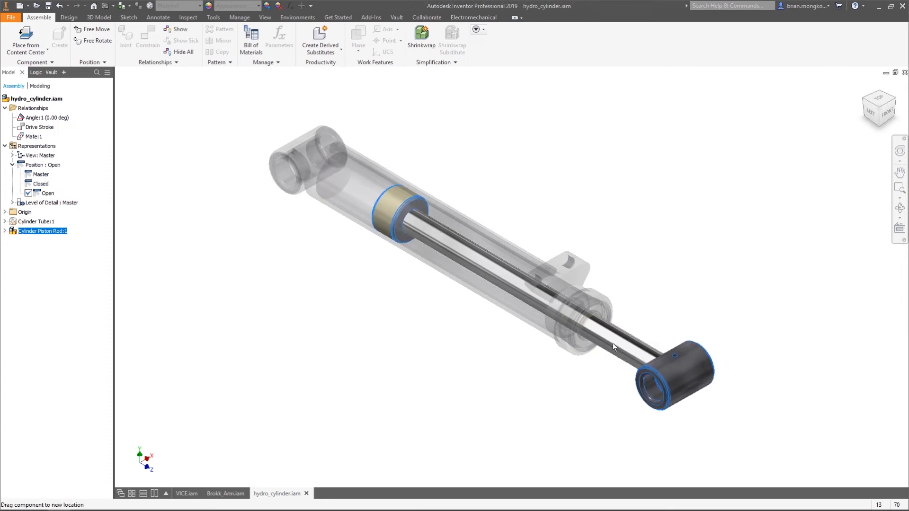
left_click(260, 278)
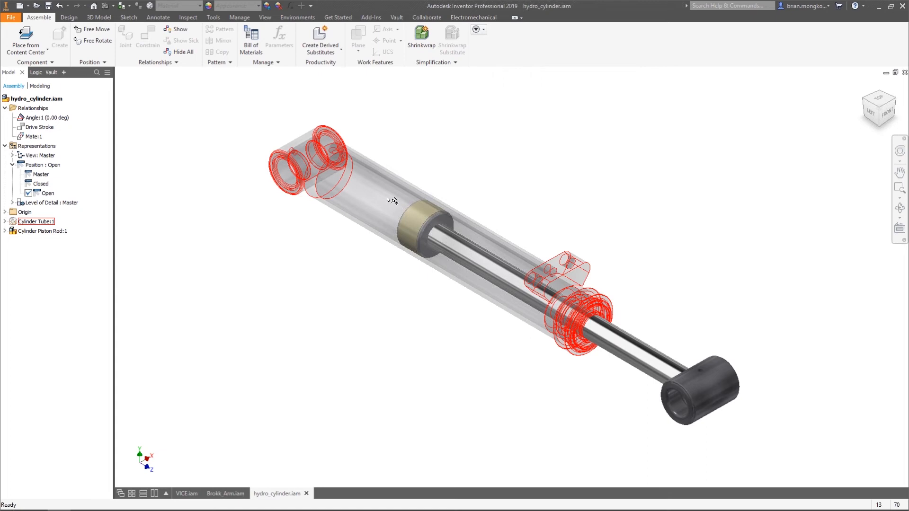
left_click(607, 327)
left_click_drag(558, 302, 350, 179)
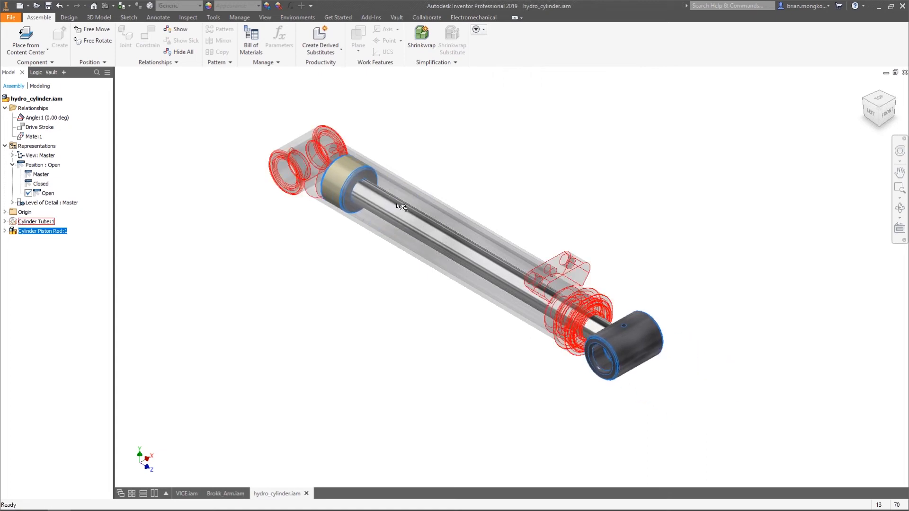
middle_click_drag(419, 219, 532, 241, "shift")
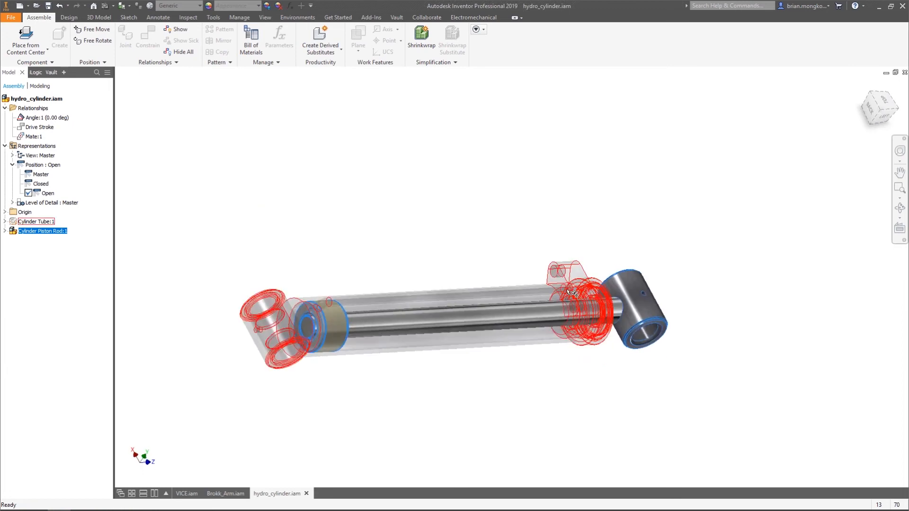
middle_click_drag(561, 299, 428, 245, "shift")
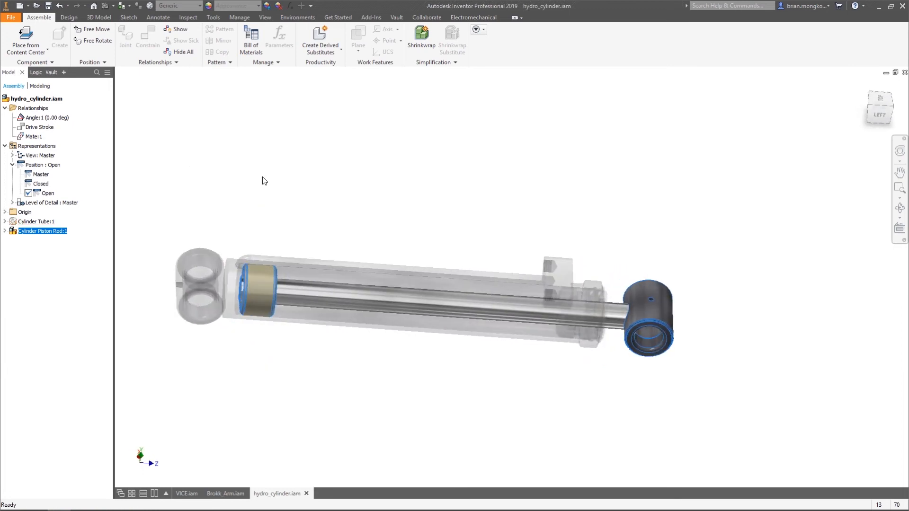
Activate the Closed positional representation and pick the piston's rod-side ring face as the first Measure reference
double_click(37, 184)
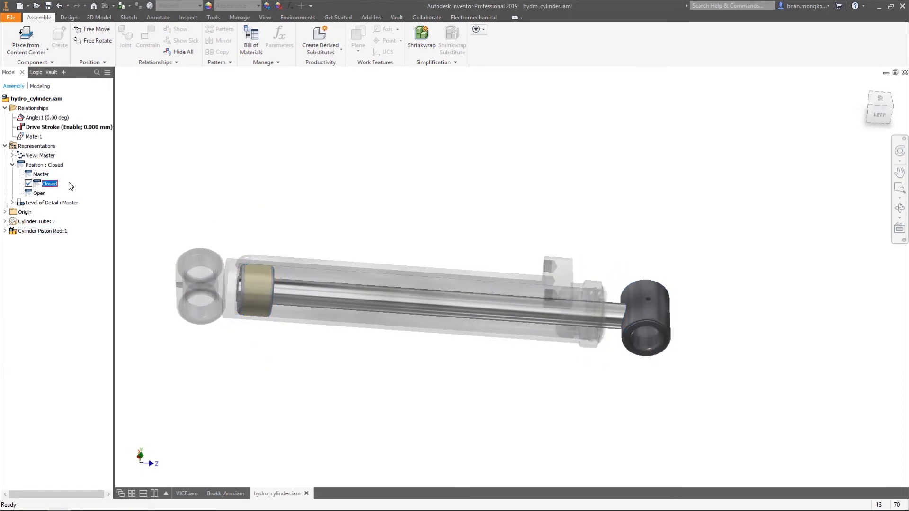
right_click(299, 198)
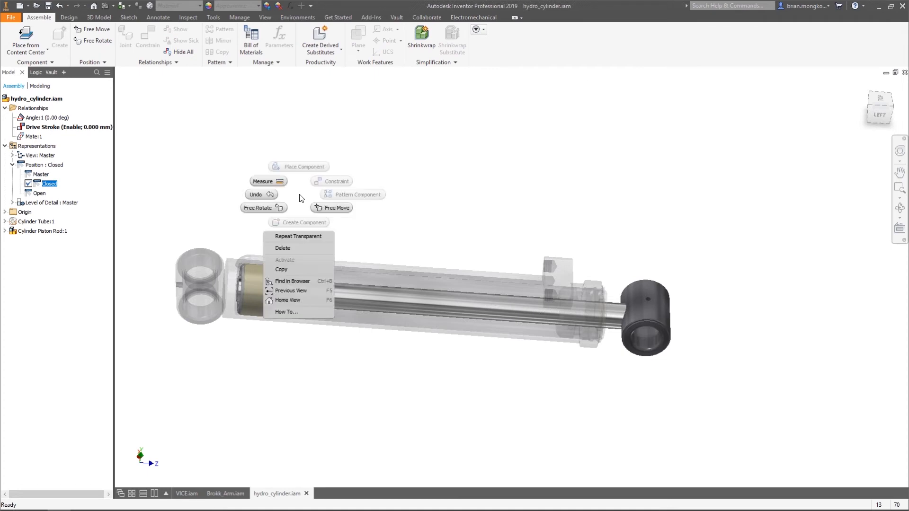
left_click(265, 179)
middle_click_drag(389, 209, 291, 260, "shift")
scroll(291, 261, "up", 5)
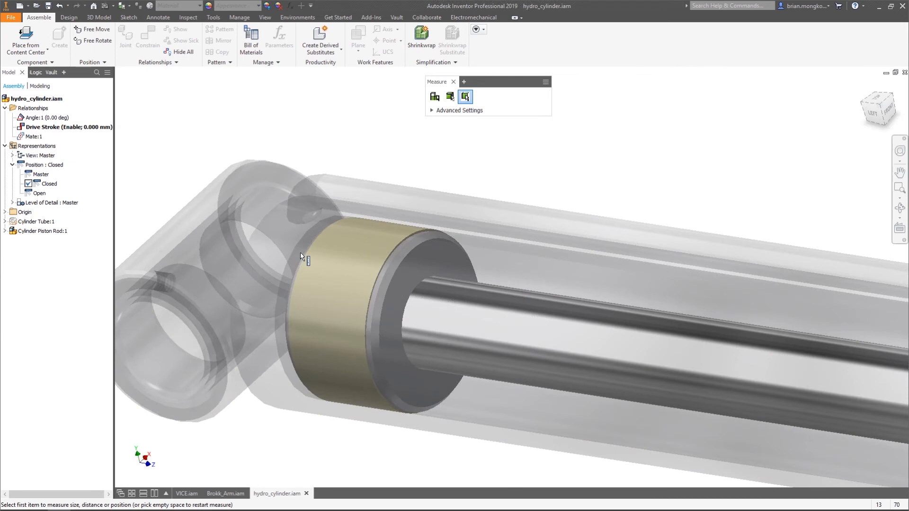
right_click(412, 271)
right_click(413, 271)
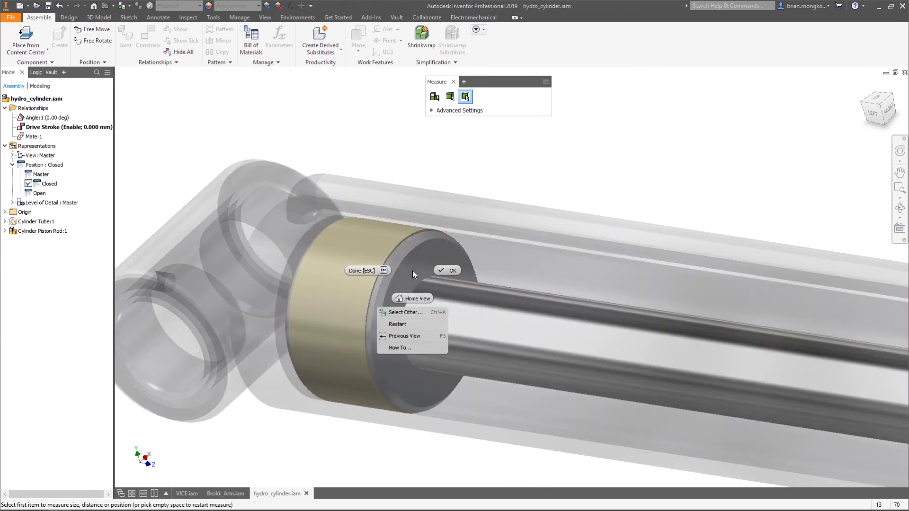
left_click(414, 312)
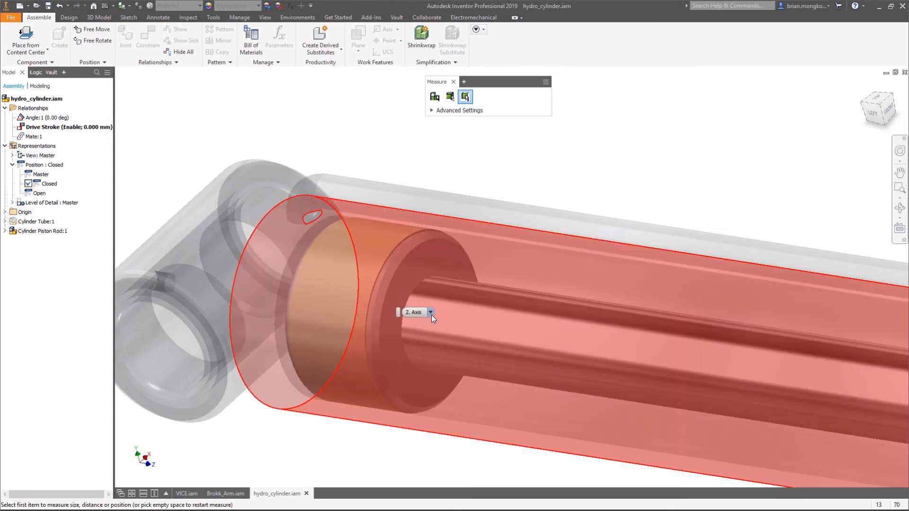
left_click(430, 312)
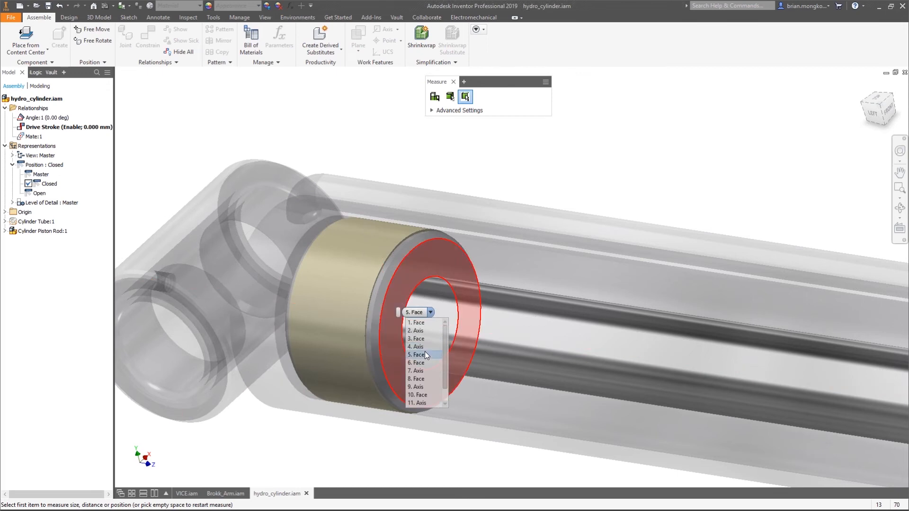
left_click(425, 355)
Measure the distance to the ring face inside the tube's rod end and copy the minimum distance value
scroll(382, 265, "down", 6)
middle_click_drag(434, 274, 521, 271, "shift")
scroll(567, 354, "up", 5)
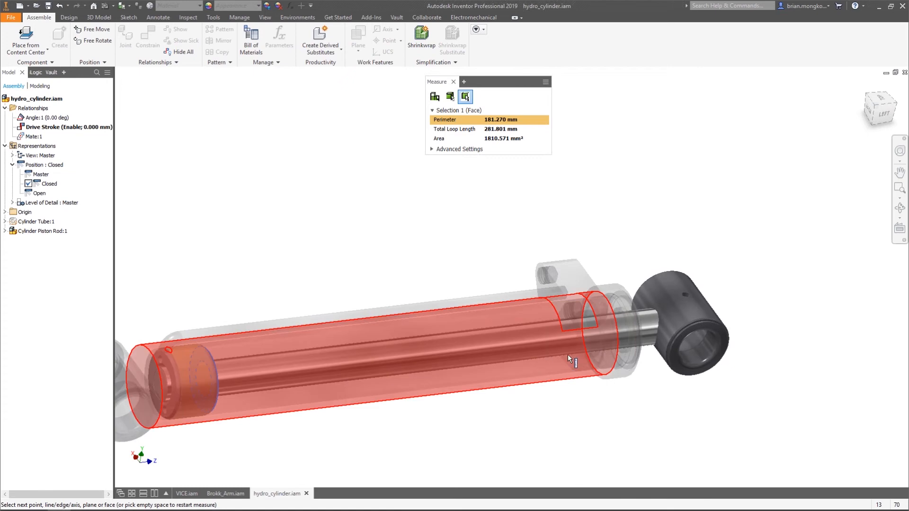
scroll(567, 354, "up", 3)
right_click(563, 372)
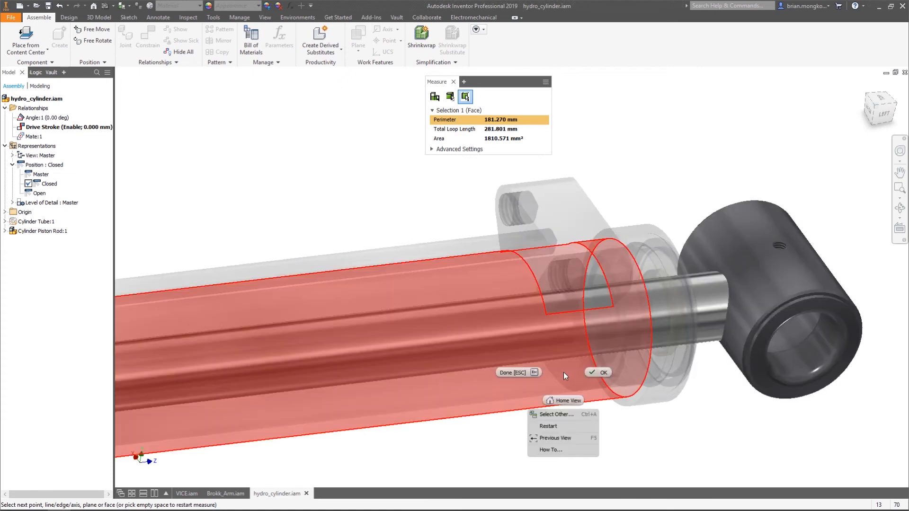
left_click(558, 415)
left_click(582, 414)
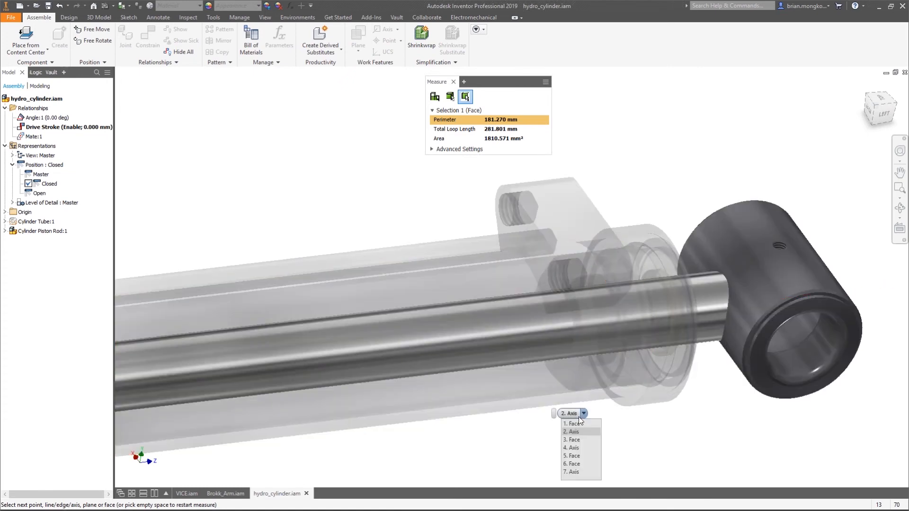
left_click(580, 454)
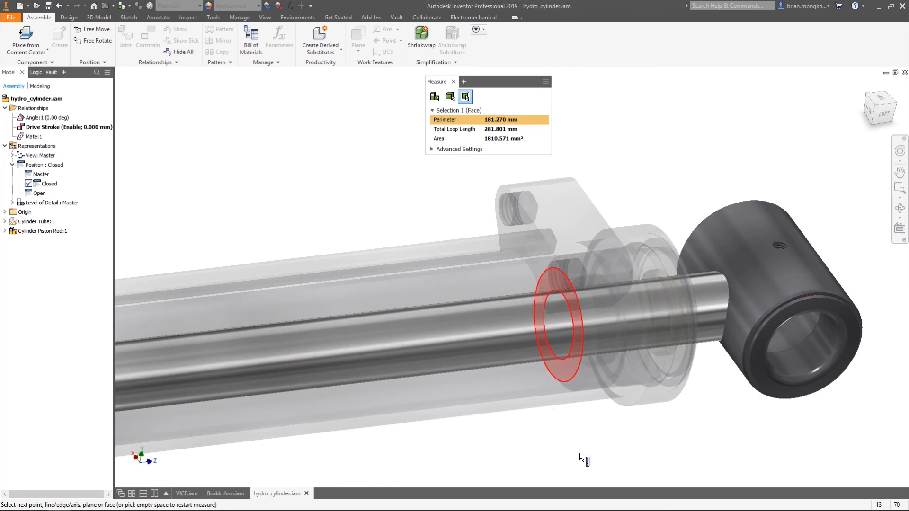
scroll(563, 352, "down", 5)
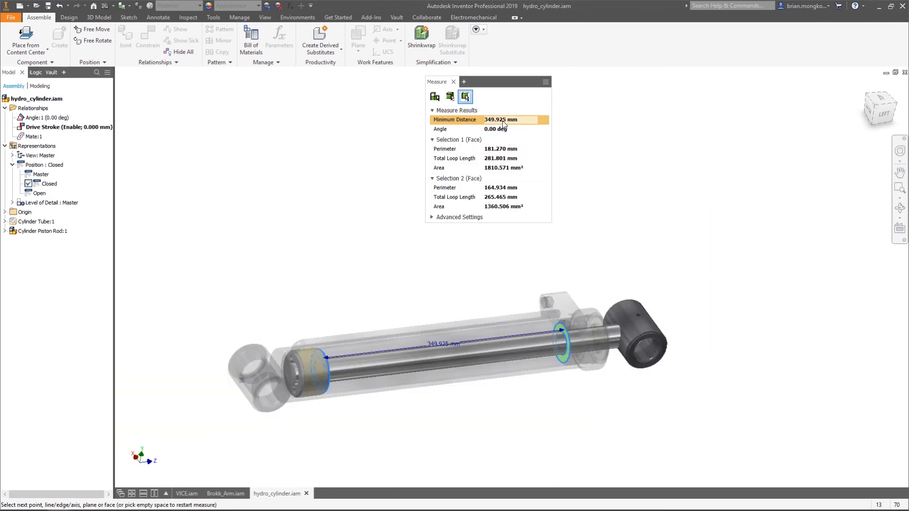
right_click(503, 123)
left_click(510, 126)
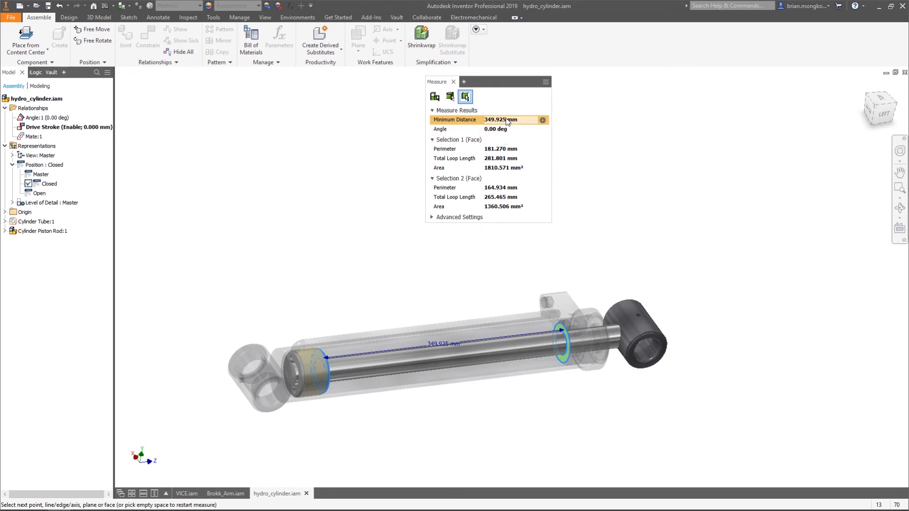
left_click(454, 82)
Activate the Open positional representation and override the Drive Stroke constraint's suppression with Enable
middle_click_drag(493, 222, 369, 211, "shift")
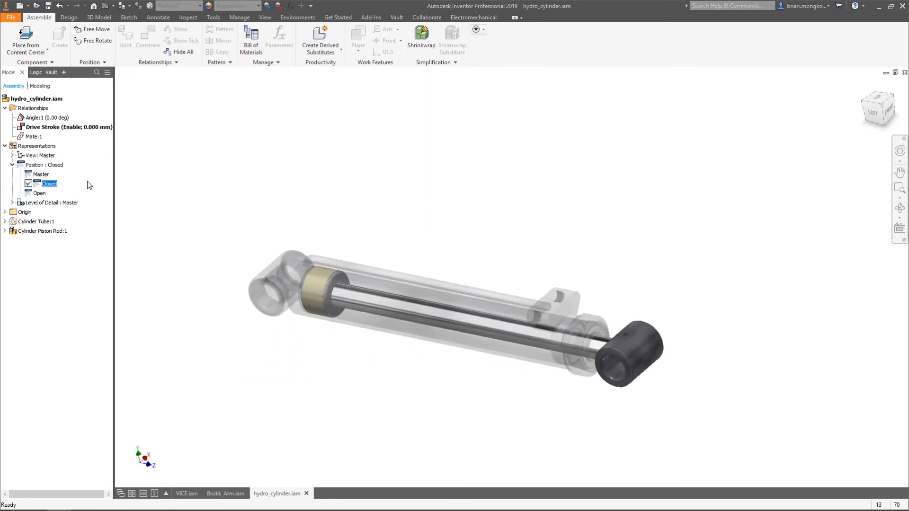
double_click(37, 194)
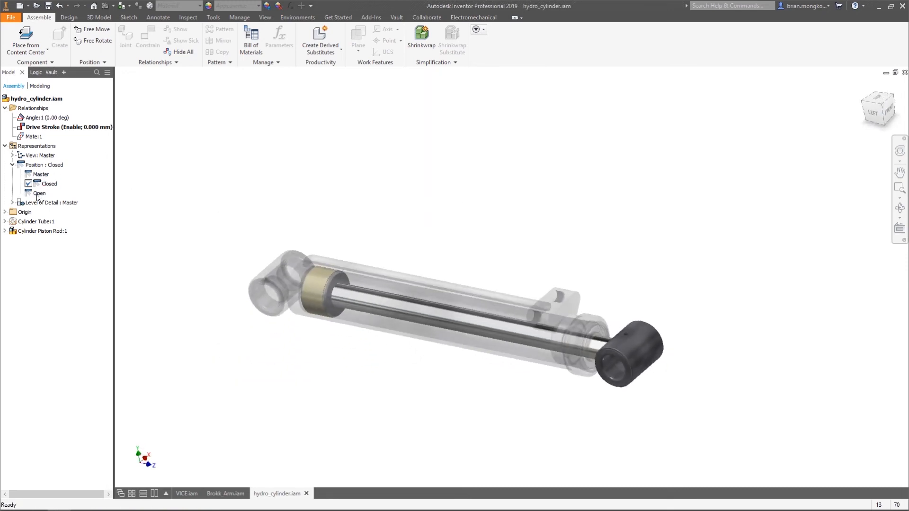
right_click(40, 128)
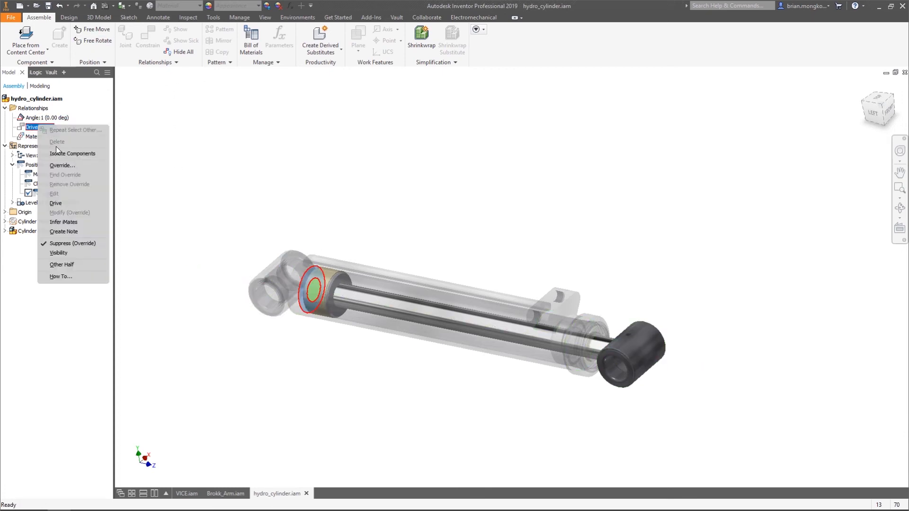
left_click(62, 165)
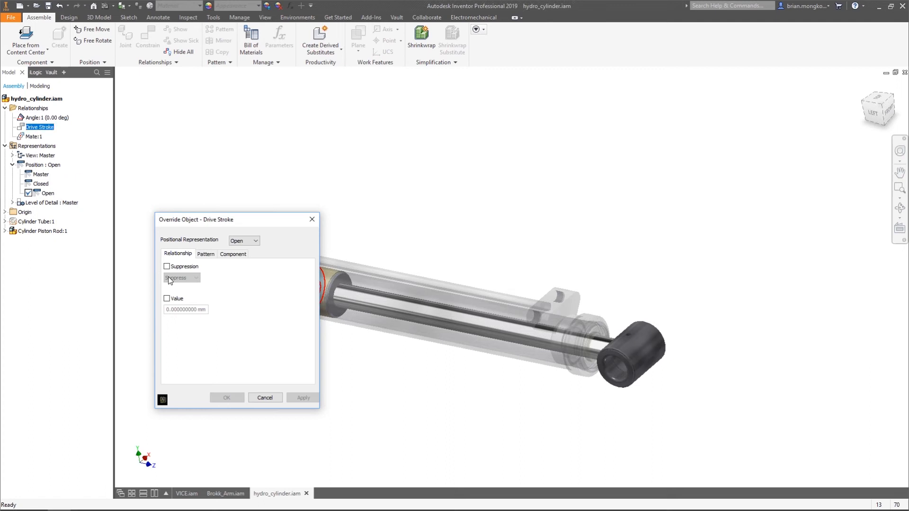
left_click(181, 278)
left_click(180, 289)
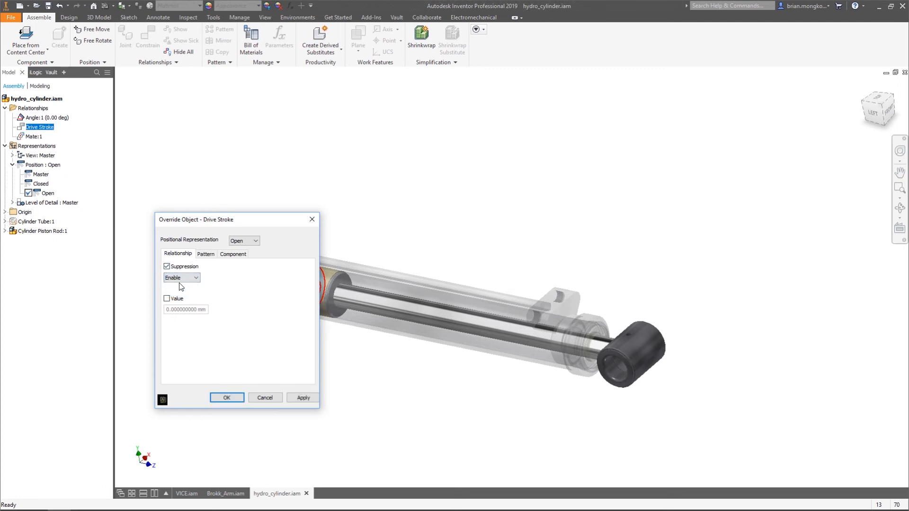
left_click_drag(232, 225, 210, 175)
middle_click_drag(368, 211, 432, 211)
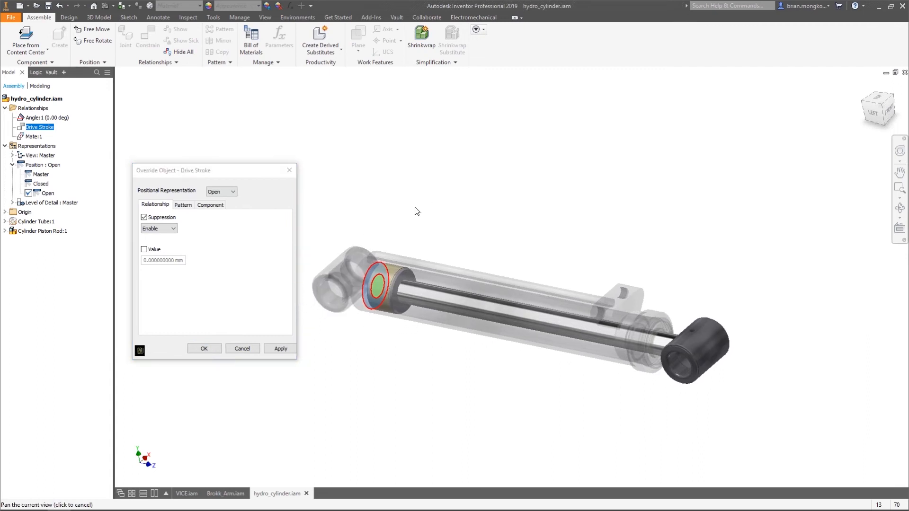
Override the Drive Stroke value with 349.925 mm in the Open representation and apply it
left_click(144, 250)
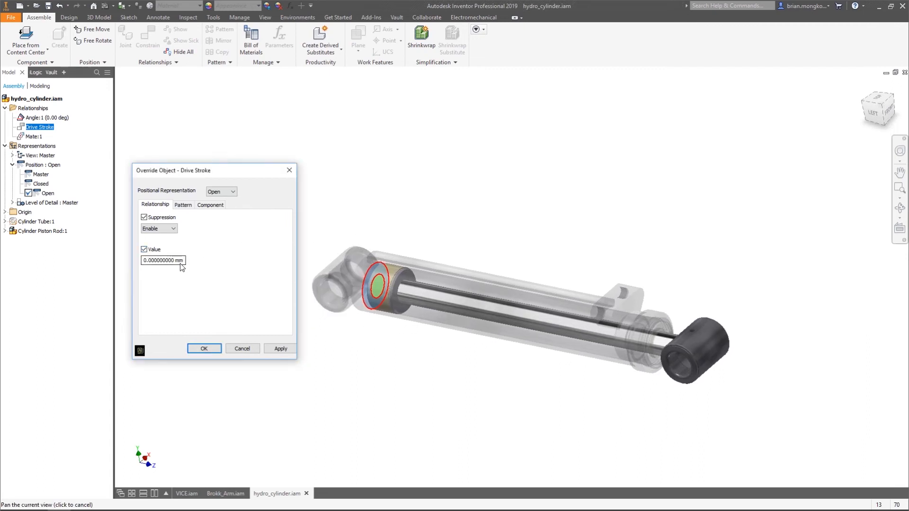
left_click_drag(184, 261, 139, 262)
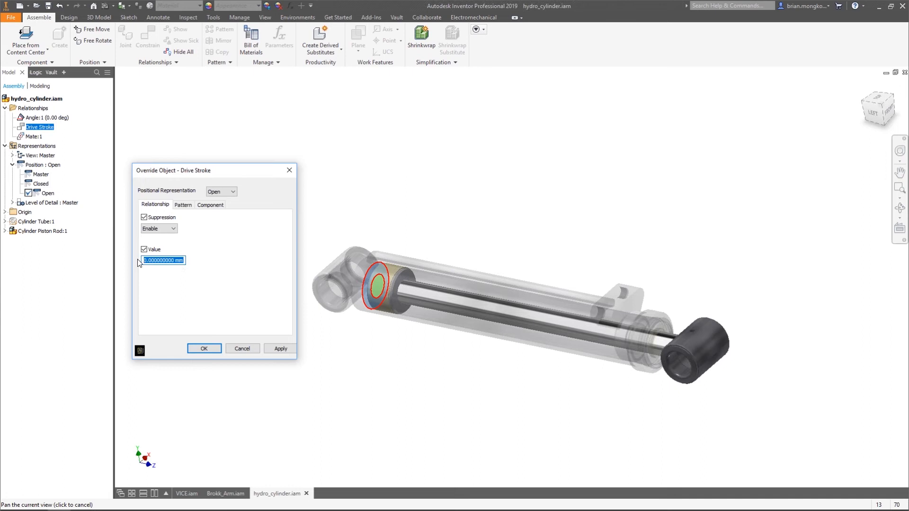
type("349.925 mm")
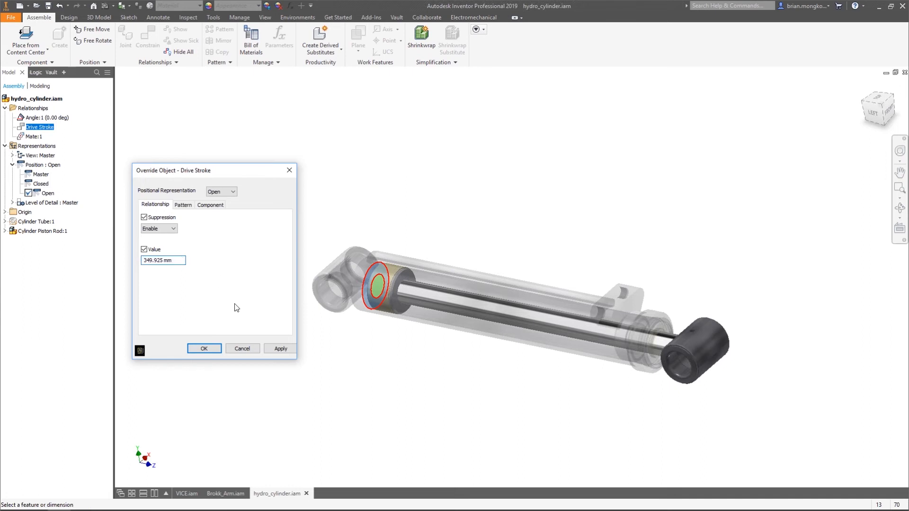
left_click(281, 349)
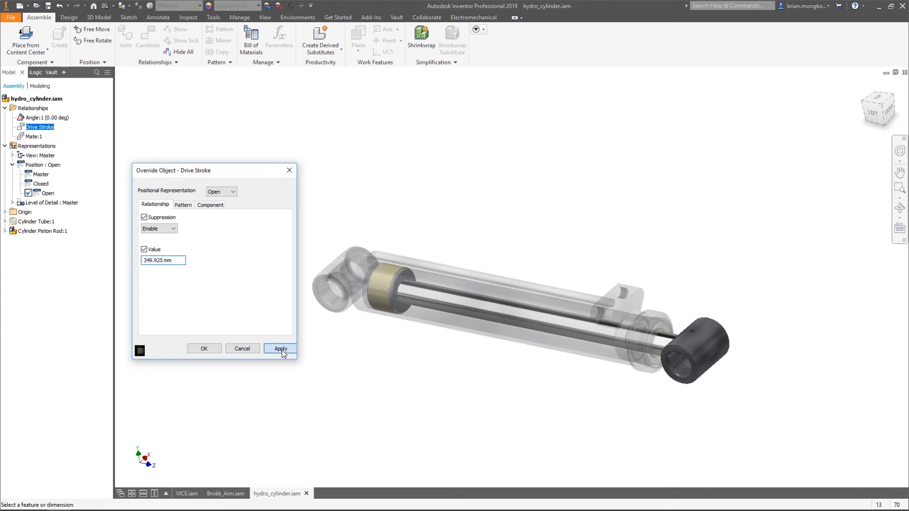
left_click(242, 349)
Switch the cylinder to Closed and back to Open to compare the retracted and extended piston positions
scroll(244, 205, "down", 4)
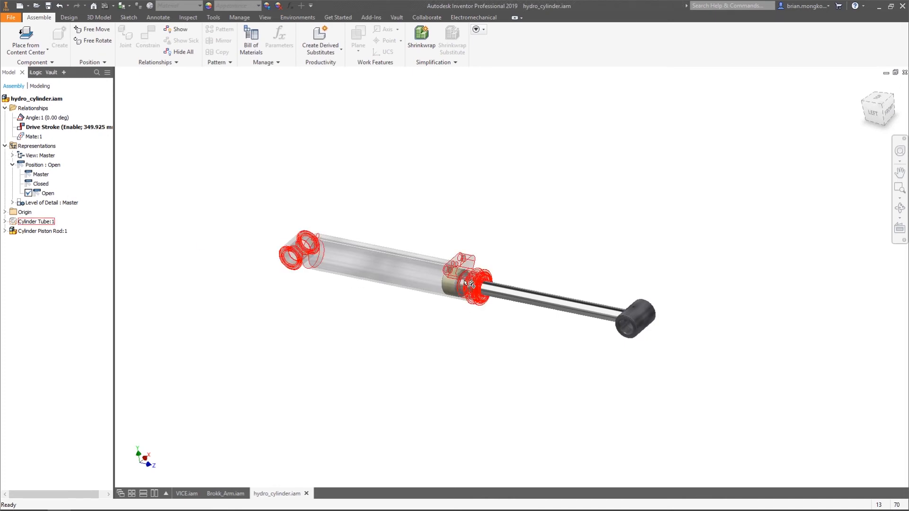
double_click(40, 183)
double_click(40, 194)
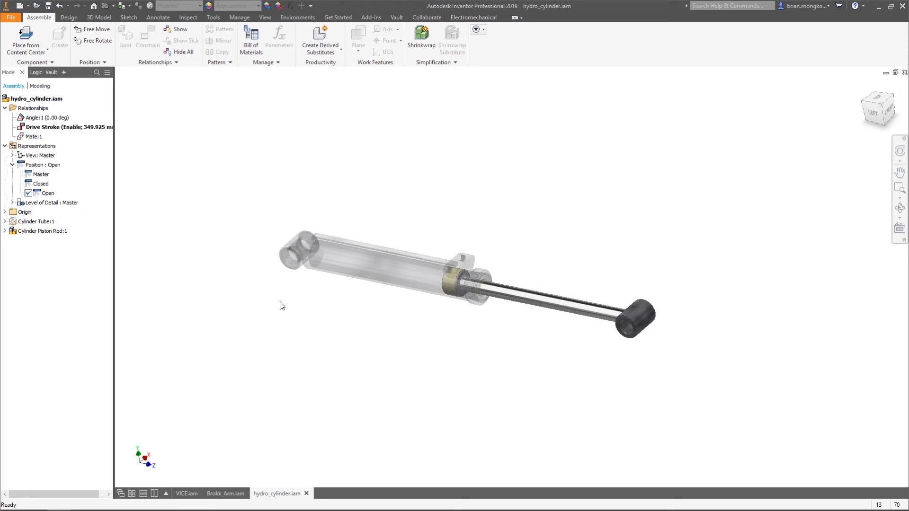
Switch to the Brokk_Arm.iam assembly and move the top arm slightly to update the linkage
left_click(225, 494)
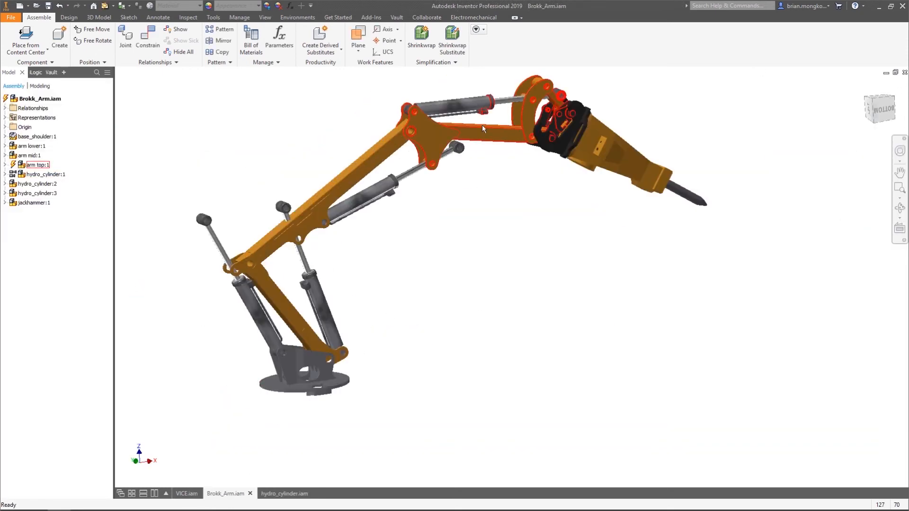
mouse_move(425, 126)
left_mouse_down()
mouse_move(410, 118)
mouse_move(418, 137)
left_mouse_up()
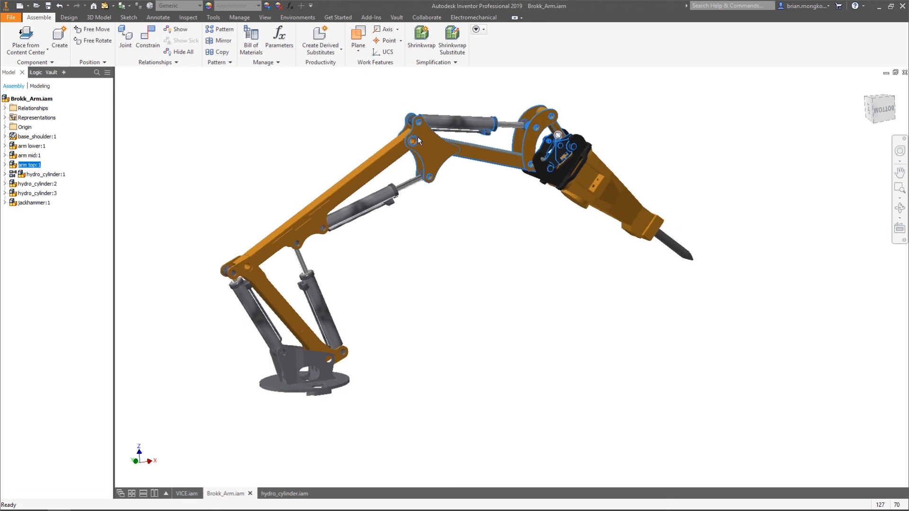
middle_click_drag(446, 244, 473, 224)
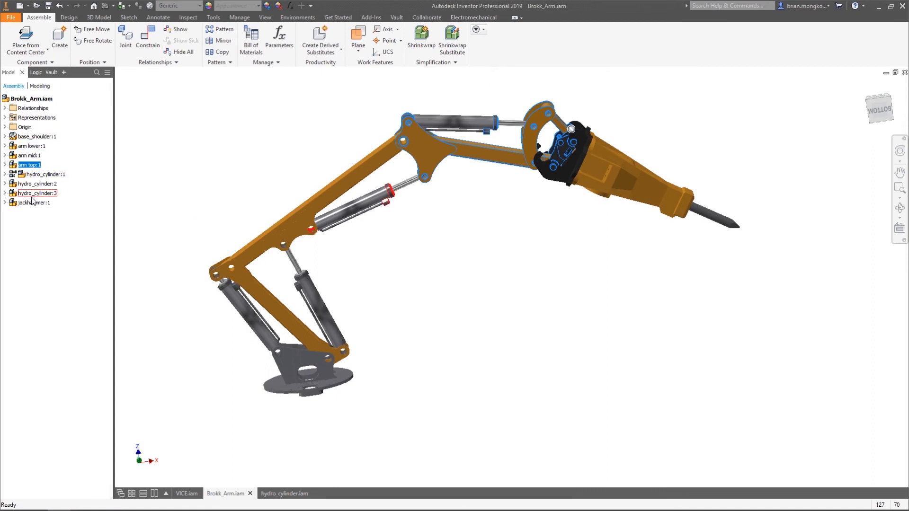
Examine which positional representations are available in the flexible hydro_cylinder:1 subassembly
left_click(5, 174)
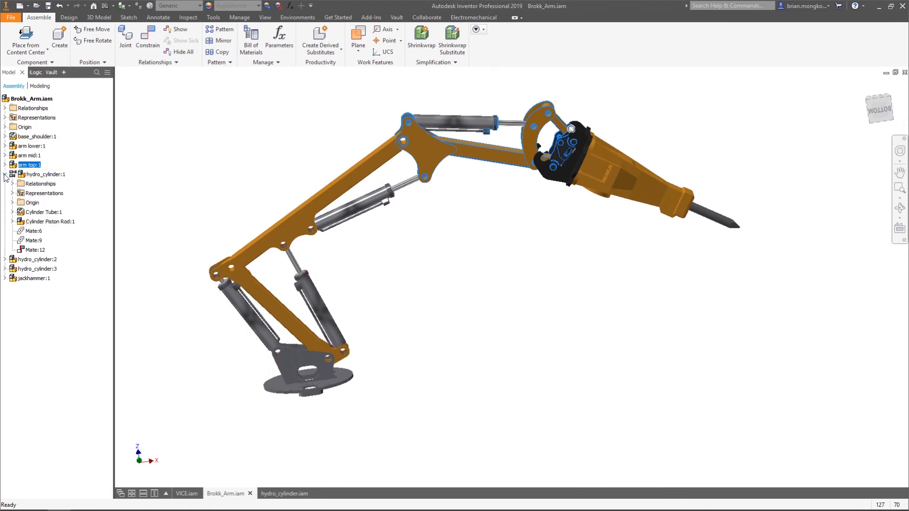
left_click(13, 194)
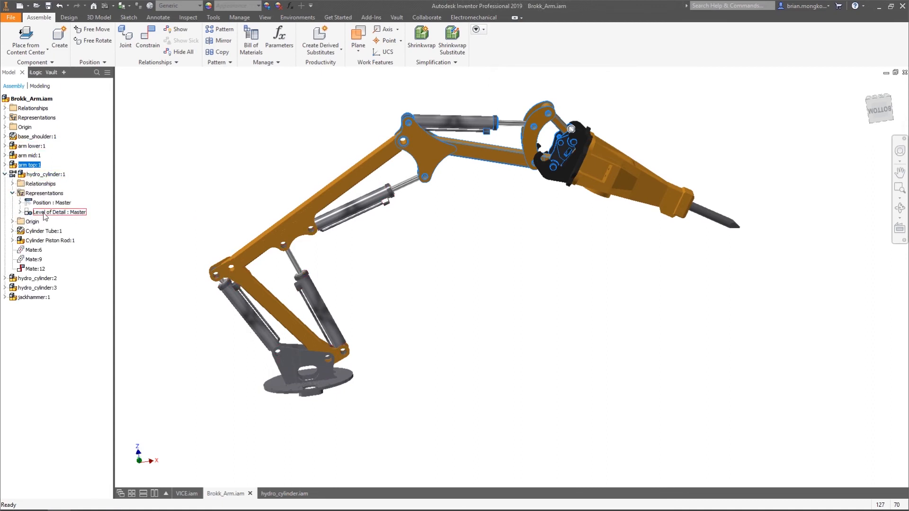
left_click(20, 202)
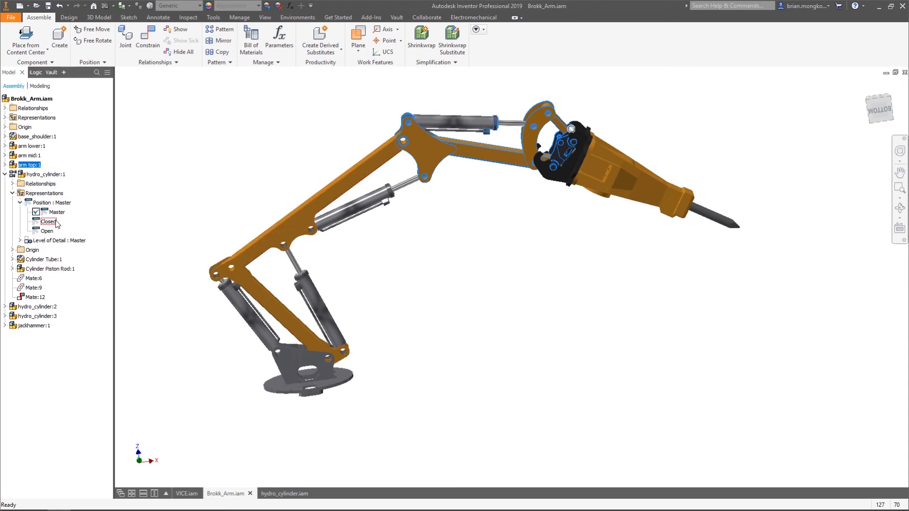
left_click(13, 193)
left_click(5, 175)
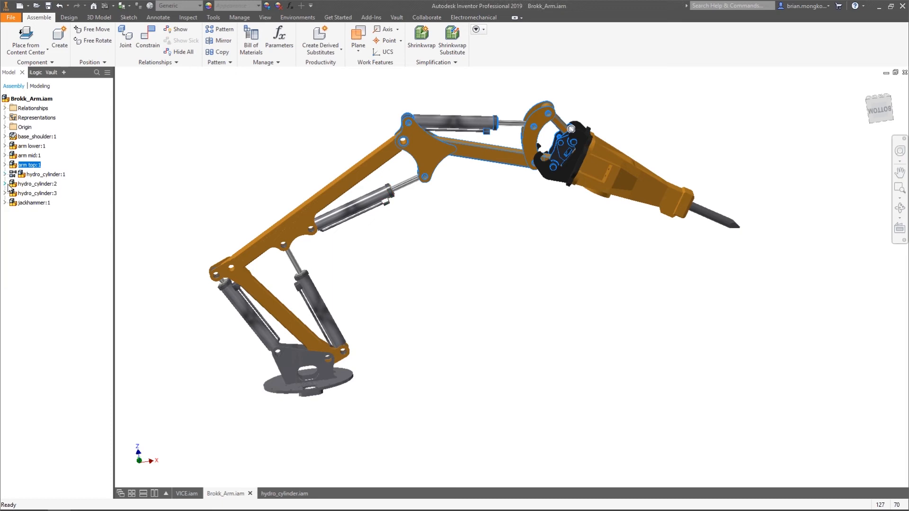
Activate the Closed positional representation of hydro_cylinder:2 in the arm assembly
left_click(5, 184)
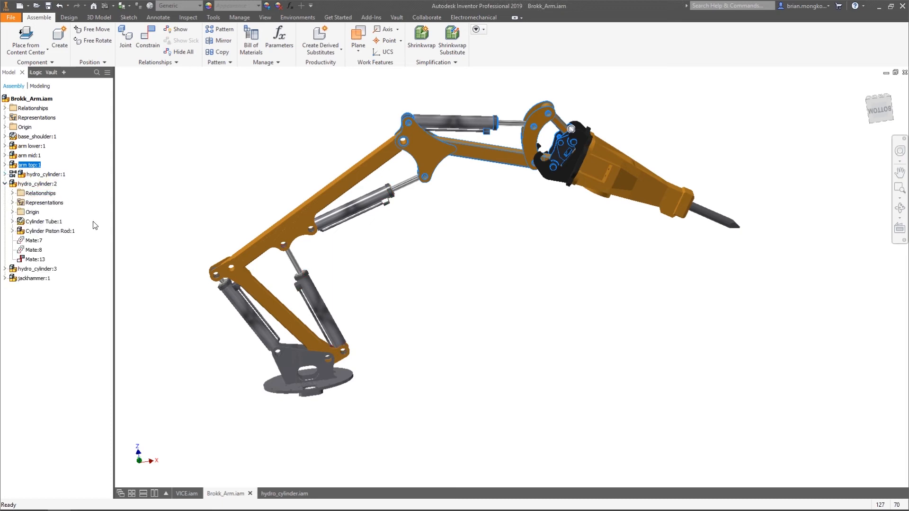
left_click(13, 202)
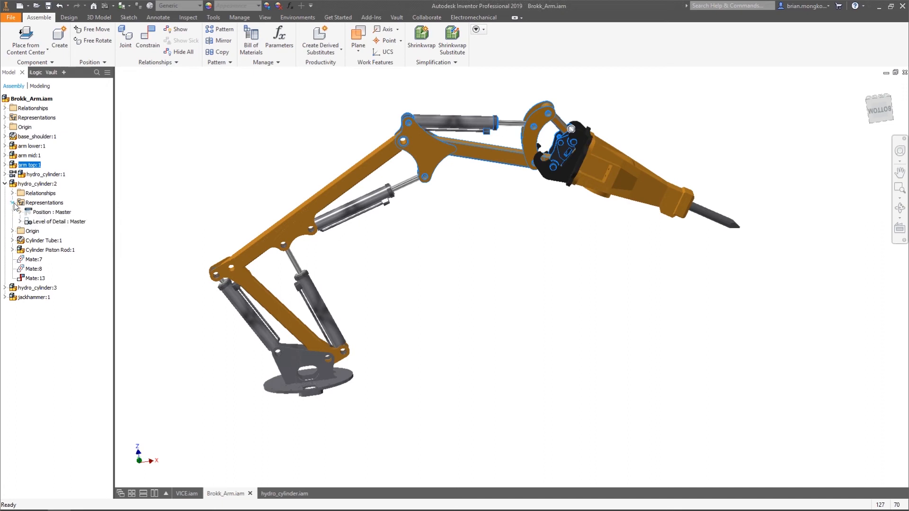
left_click(20, 213)
double_click(47, 231)
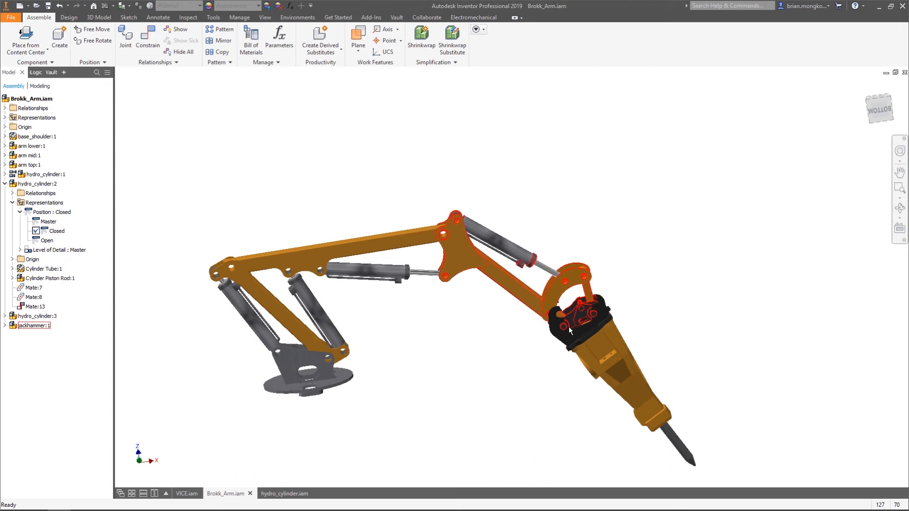
left_click(5, 184)
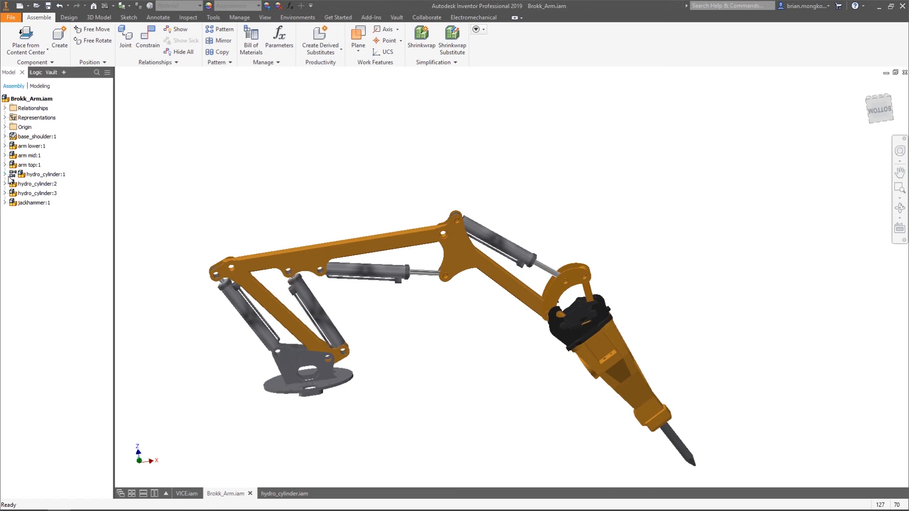
left_click(5, 184)
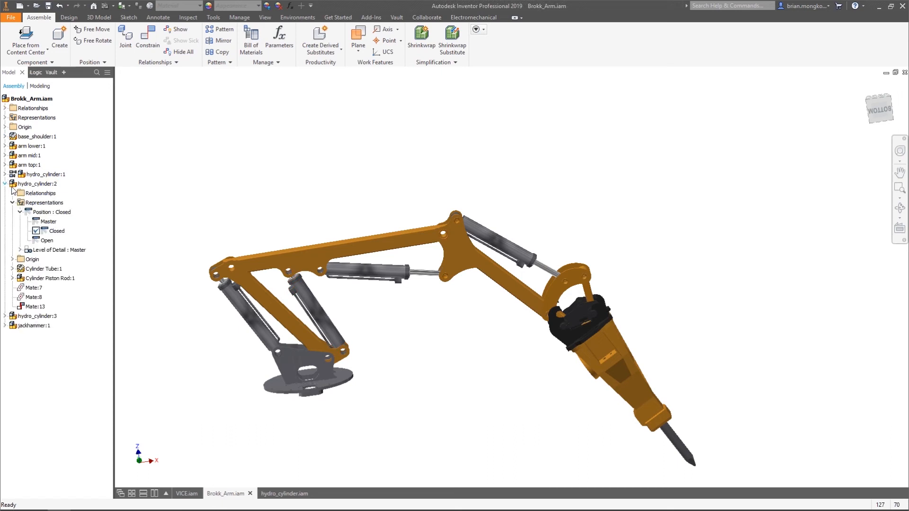
Activate the Open positional representation of hydro_cylinder:2 in the arm assembly
double_click(48, 240)
scroll(357, 297, "up", 4)
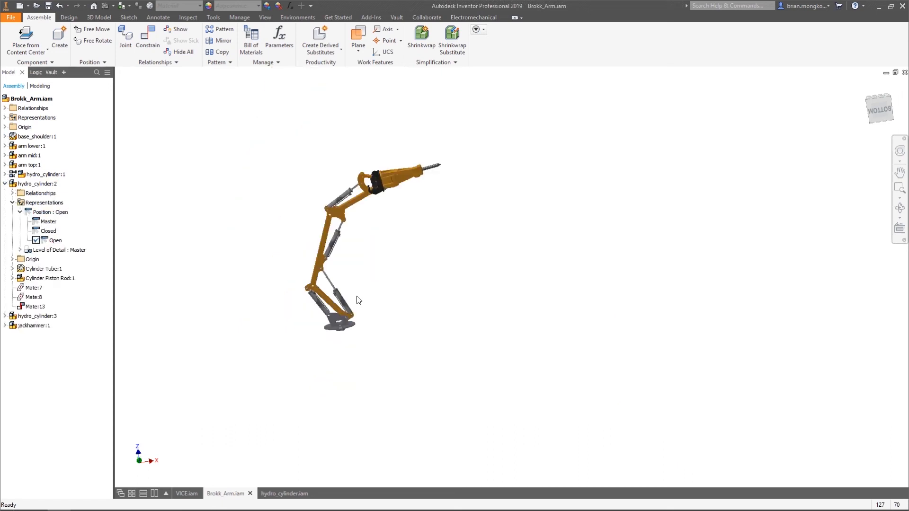
scroll(358, 291, "down", 2)
middle_click_drag(362, 286, 387, 334)
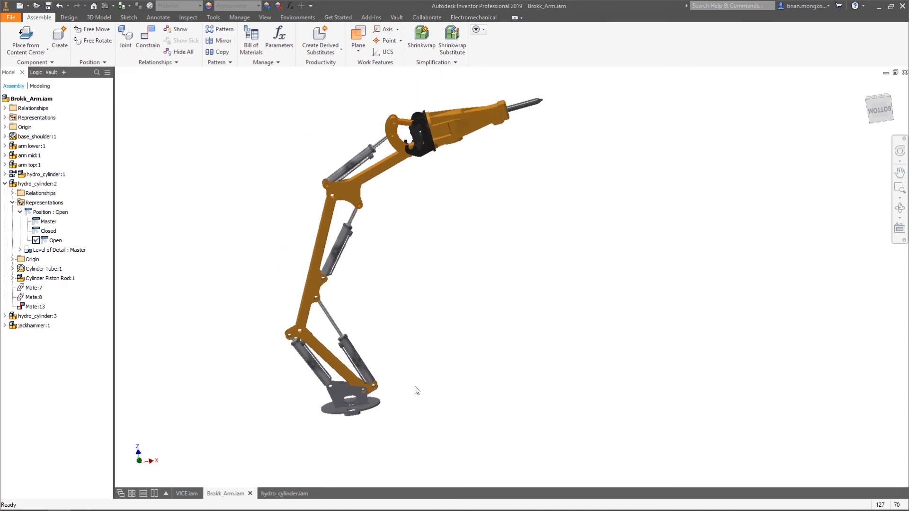
Switch to hydro_cylinder.iam and create a new drawing from the cylinder assembly
mouse_move(291, 495)
left_click(286, 493)
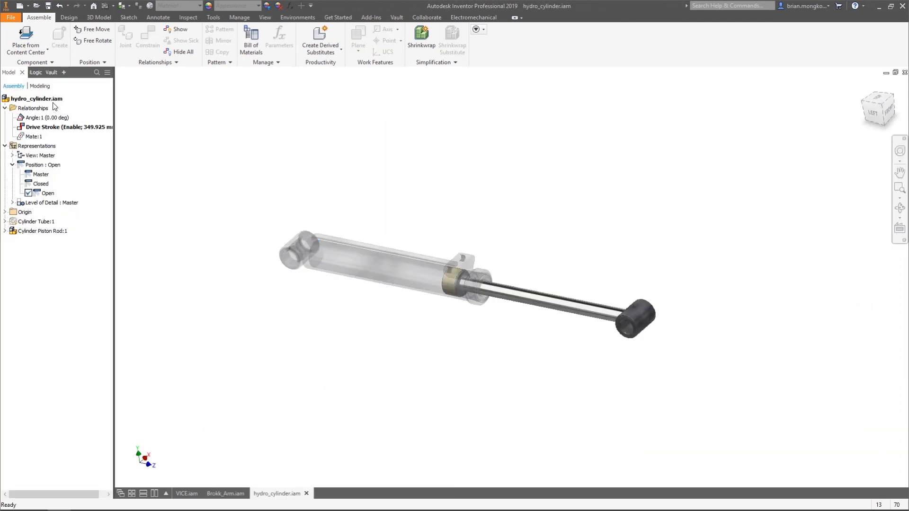
right_click(51, 100)
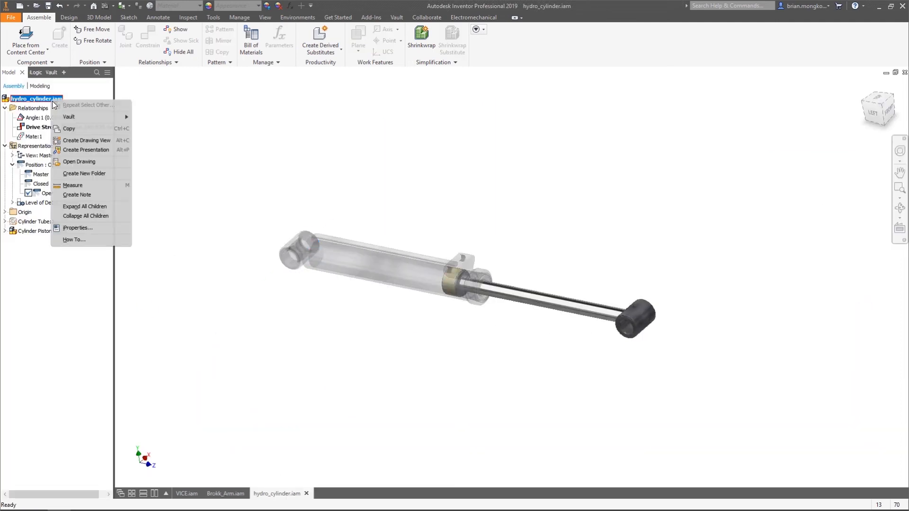
left_click(90, 139)
double_click(365, 180)
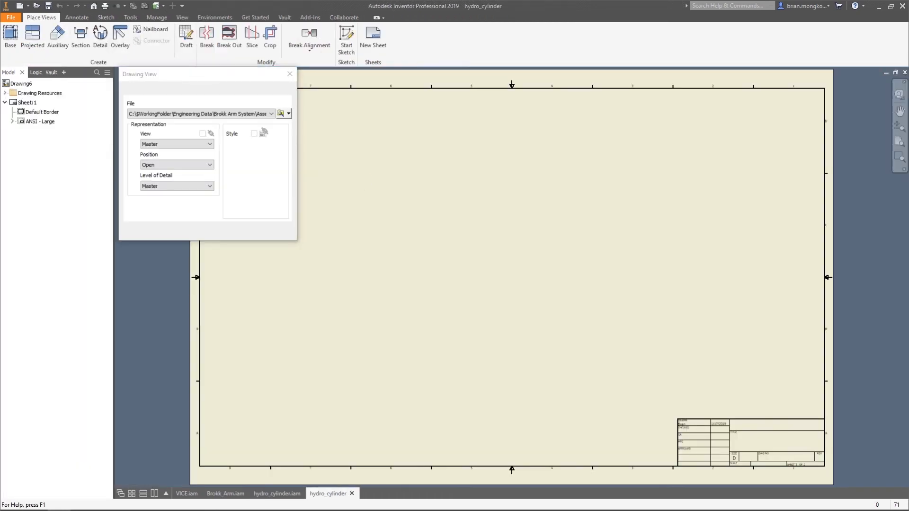
Place a Left base view of the cylinder in its Open position at 1/4 scale and move it to the sheet's left half
left_click(461, 327)
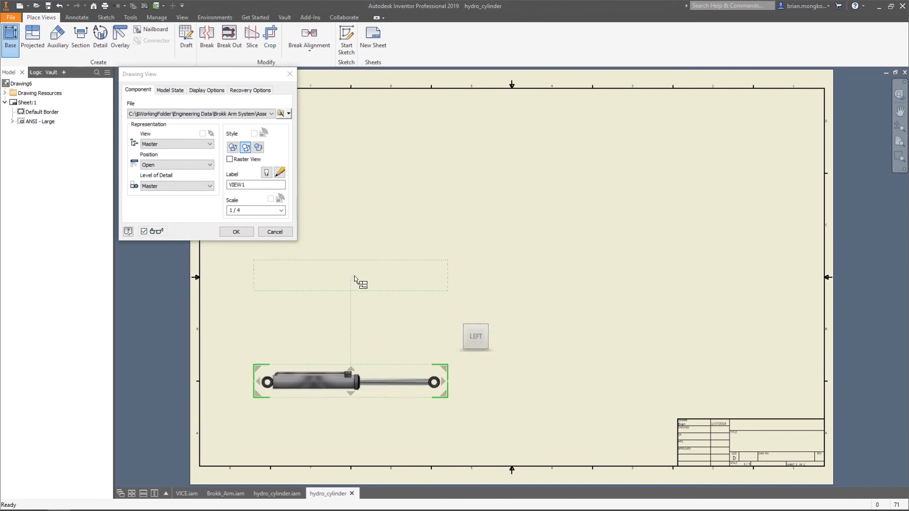
left_click(251, 233)
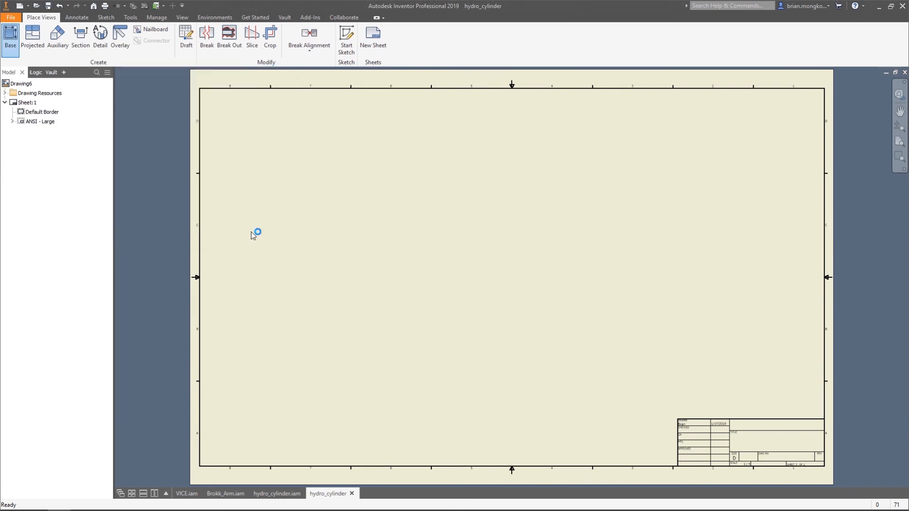
left_click_drag(373, 300, 388, 282)
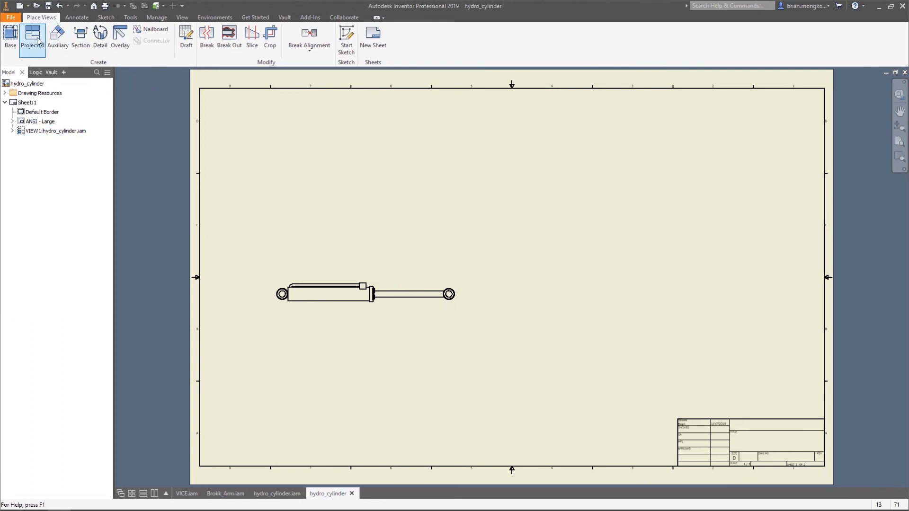
Add a Left base view of the cylinder in its Master position at 1/4 scale and place it above the Open view
left_click(9, 35)
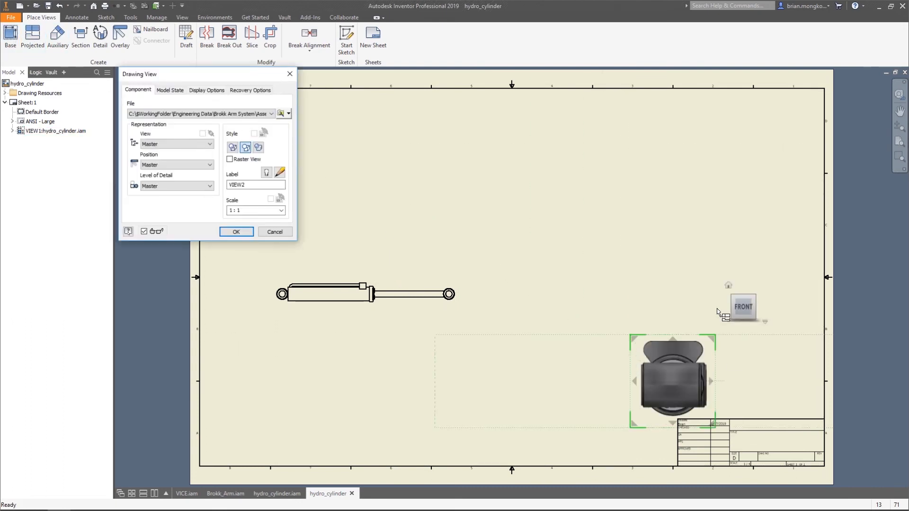
left_click(729, 307)
left_click(691, 362)
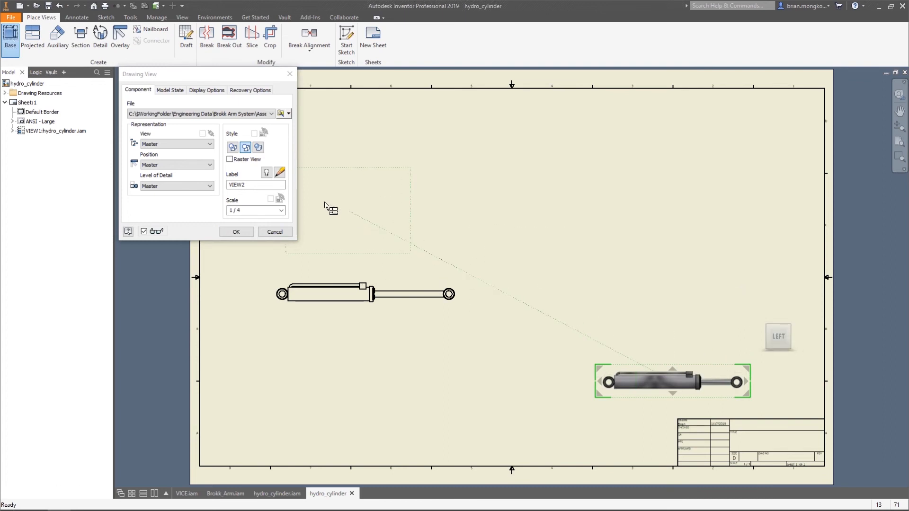
left_click(187, 165)
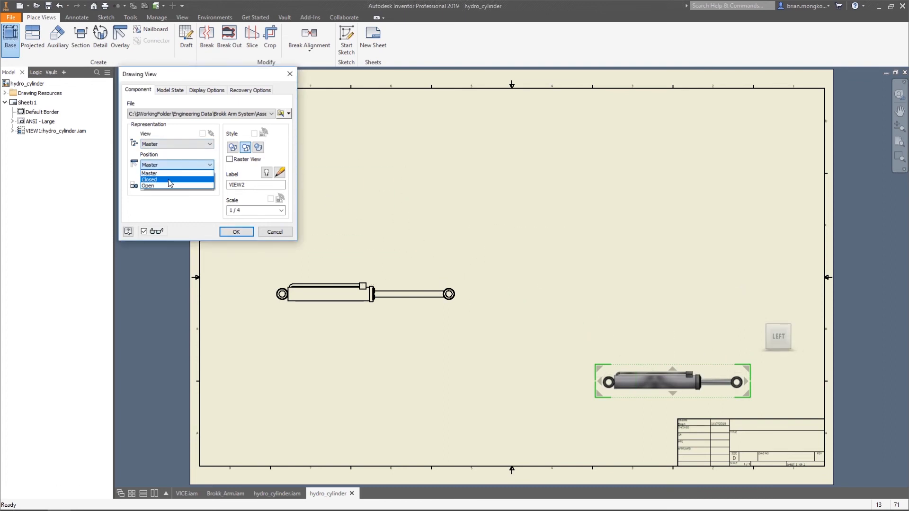
left_click(171, 173)
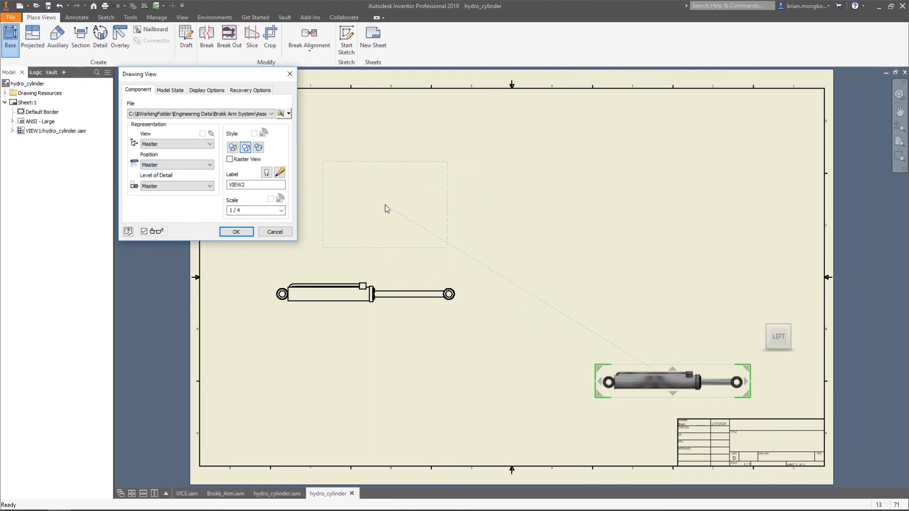
left_click(249, 231)
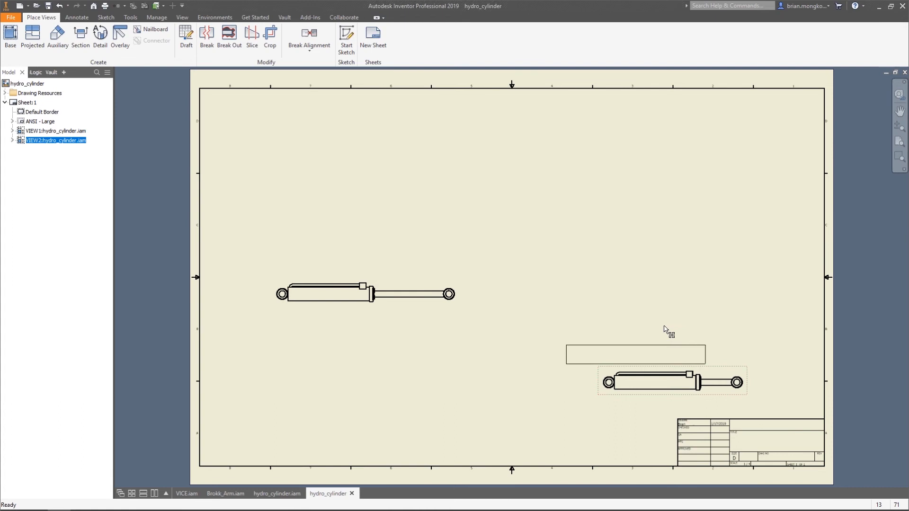
left_click(403, 235)
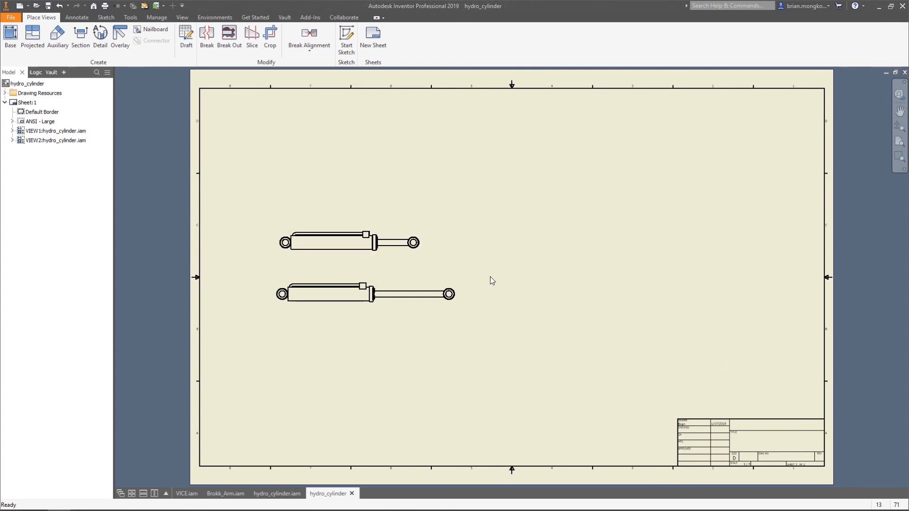
Add a Left base view of the cylinder in its Closed position at 1/4 scale and place it above the other two views
left_click(10, 35)
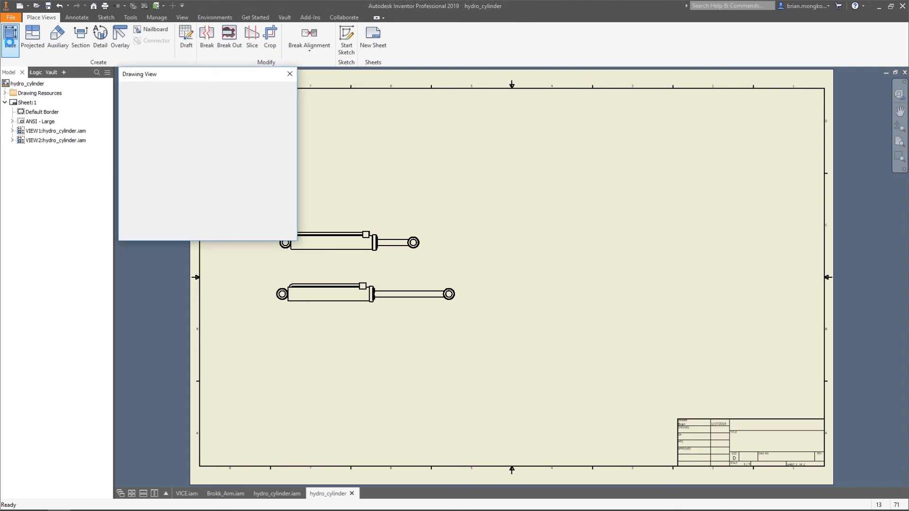
left_click(199, 164)
left_click(156, 177)
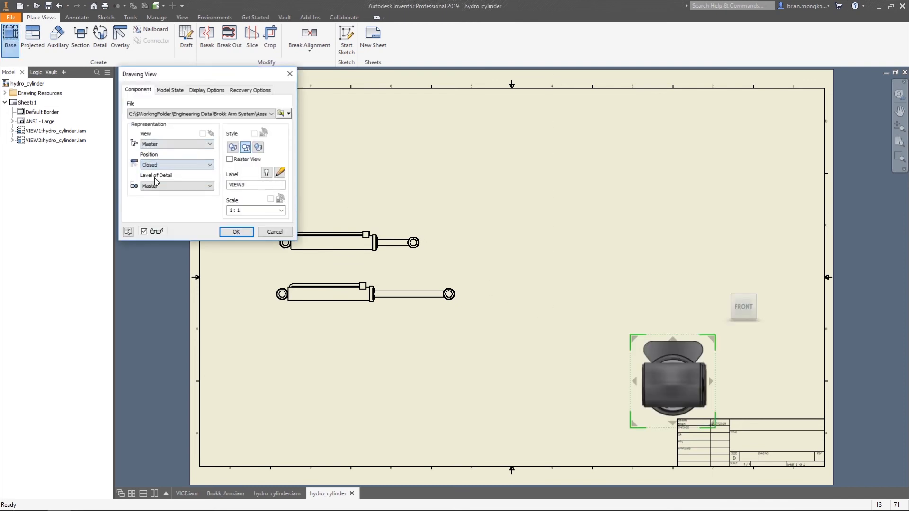
left_click(727, 308)
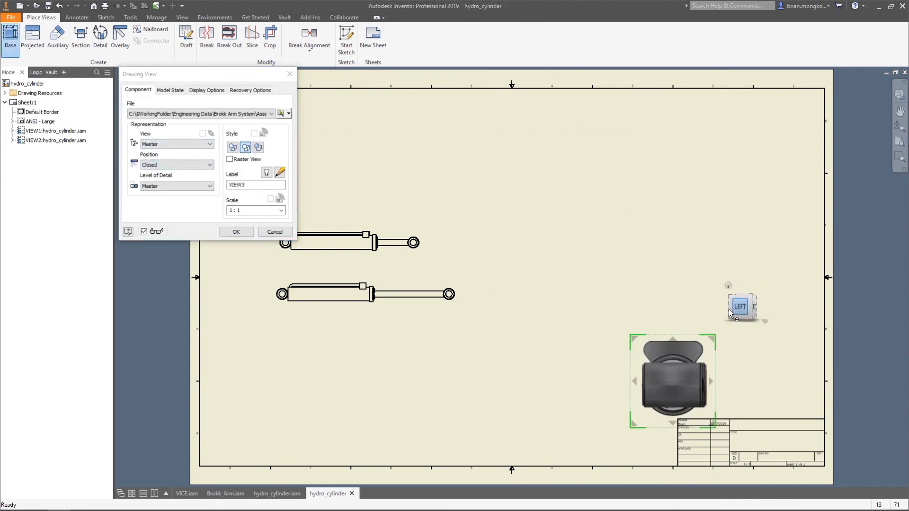
left_click(281, 212)
left_click(281, 211)
left_click(257, 225)
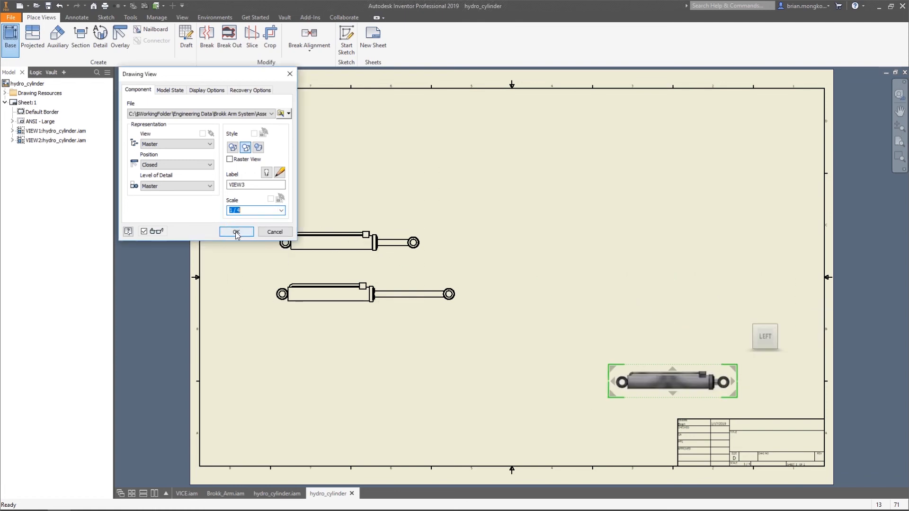
left_click(236, 231)
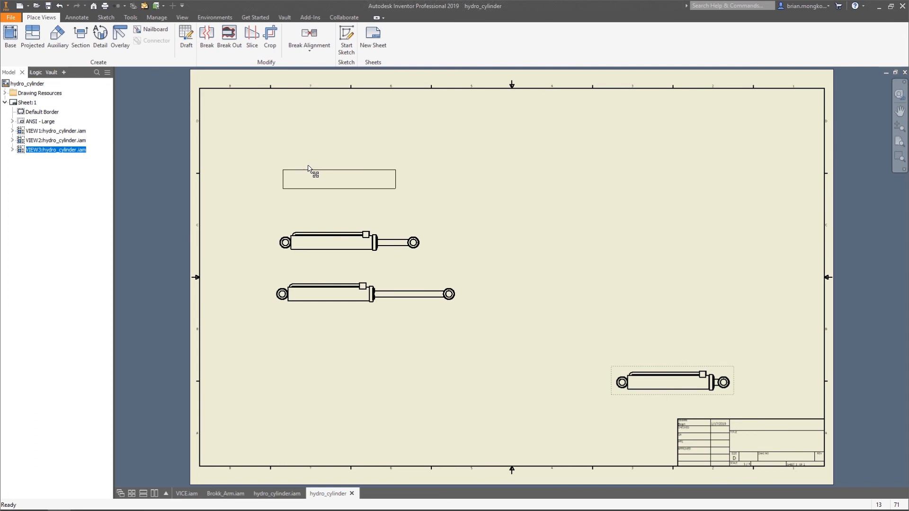
left_click_drag(308, 167, 310, 167)
left_click(450, 168)
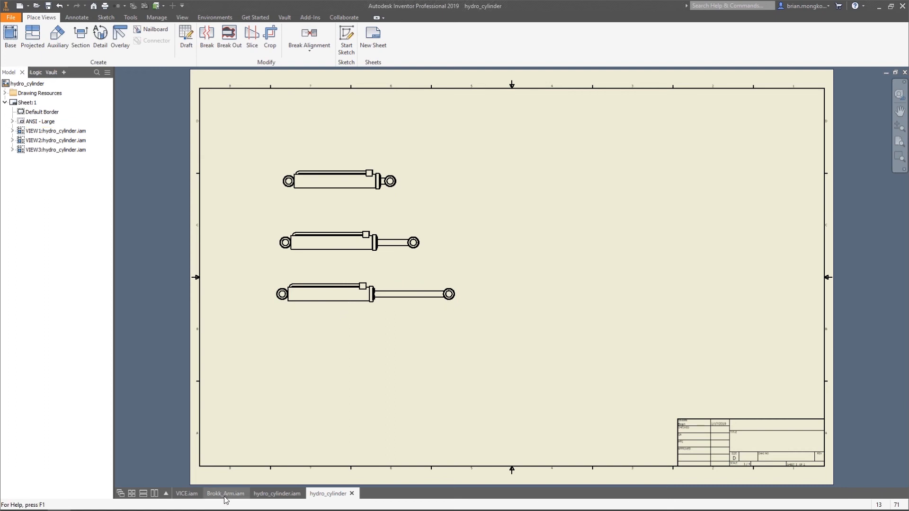
Add a Bottom base view of Brokk_Arm.iam at 0.07:1 scale and move it to the sheet's upper right area
mouse_move(225, 496)
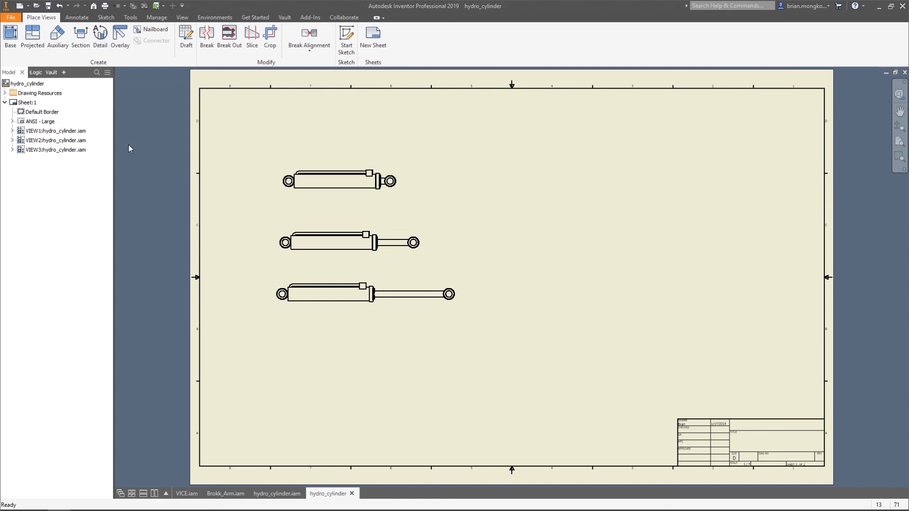
left_click(8, 34)
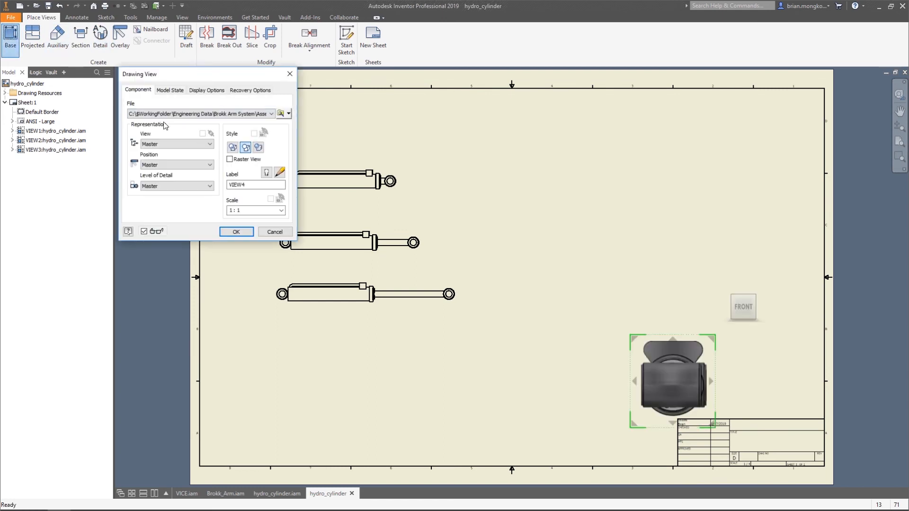
left_click(268, 114)
left_click(270, 129)
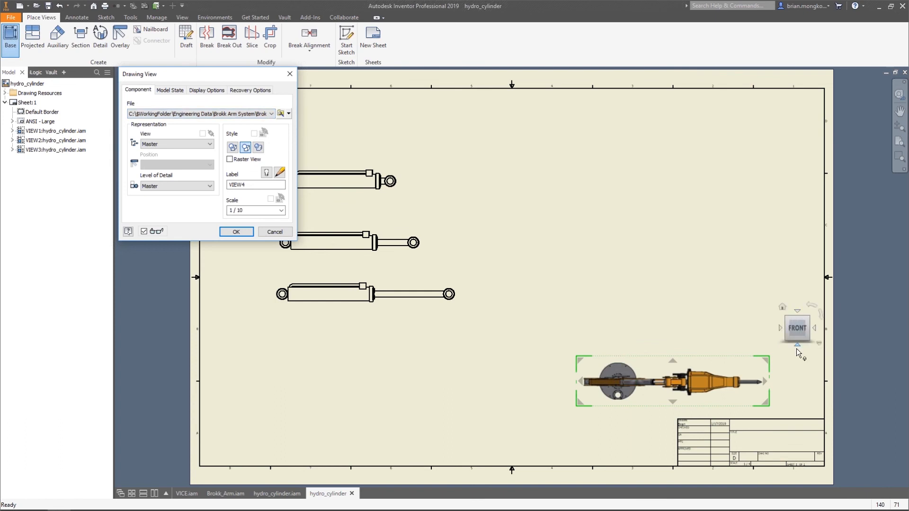
left_click(797, 345)
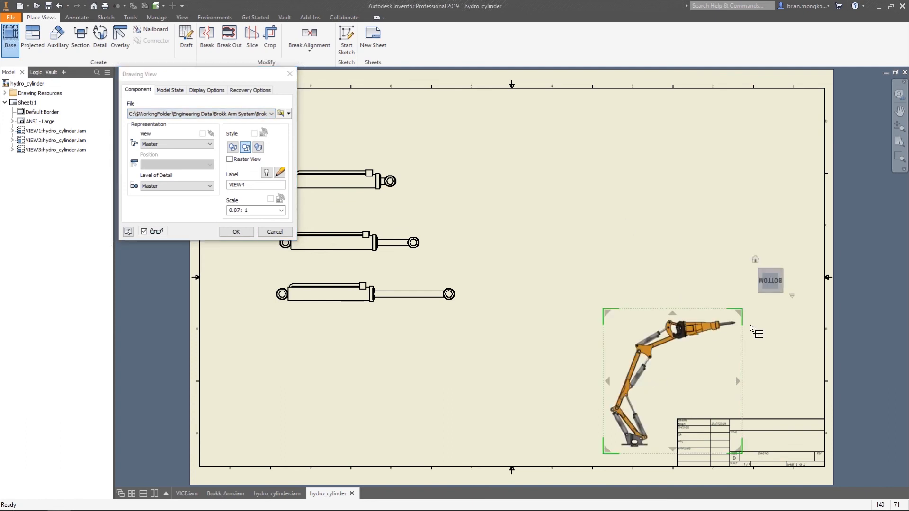
left_click(237, 231)
key("Escape")
left_click(641, 315)
left_click_drag(647, 321, 588, 164)
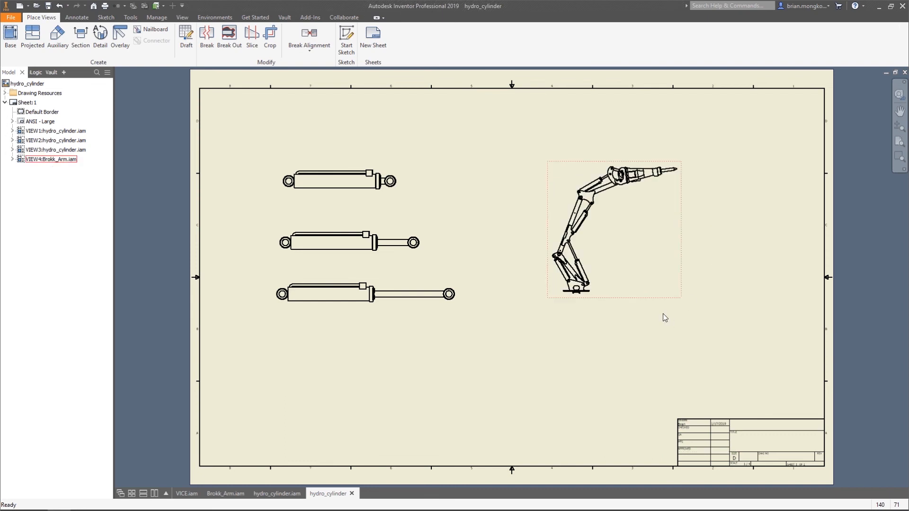
scroll(651, 218, "up", 4)
scroll(652, 215, "down", 3)
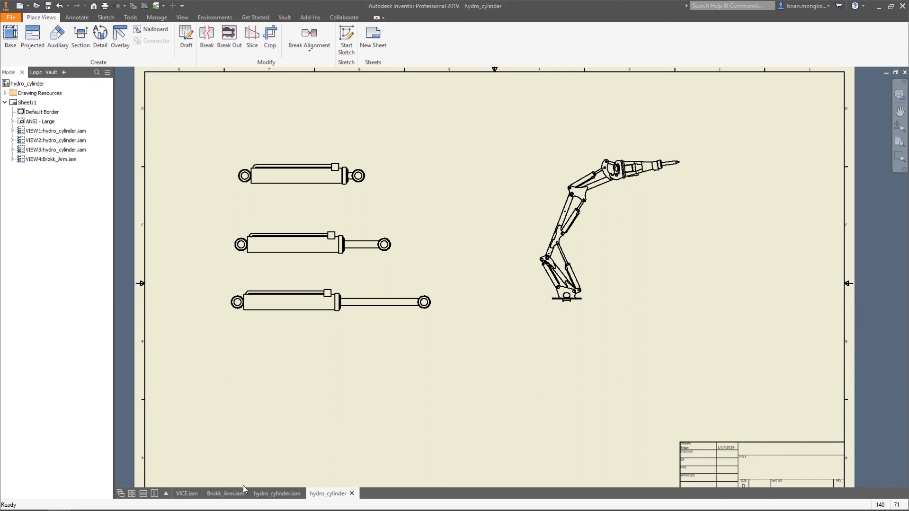
left_click(113, 48)
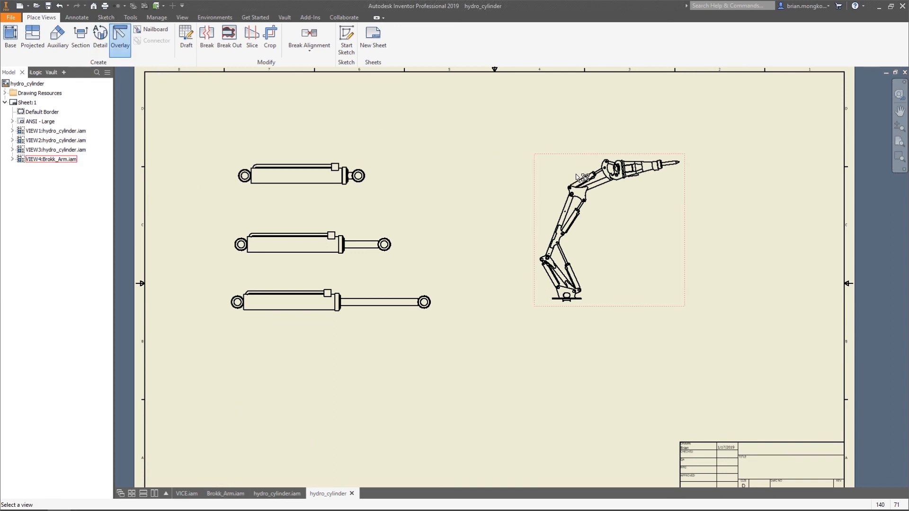
left_click(579, 161)
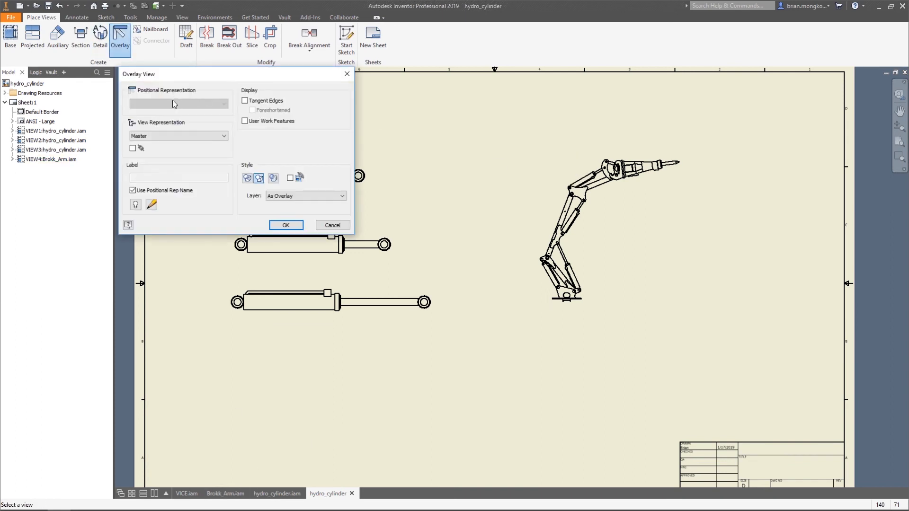
left_click(347, 75)
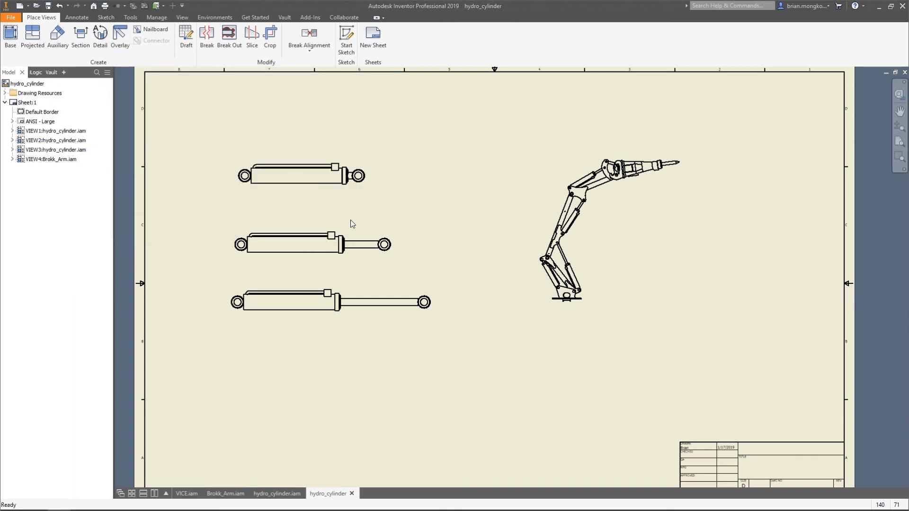
Switch to Brokk_Arm.iam and create a new positional representation for the arm assembly
left_click(233, 497)
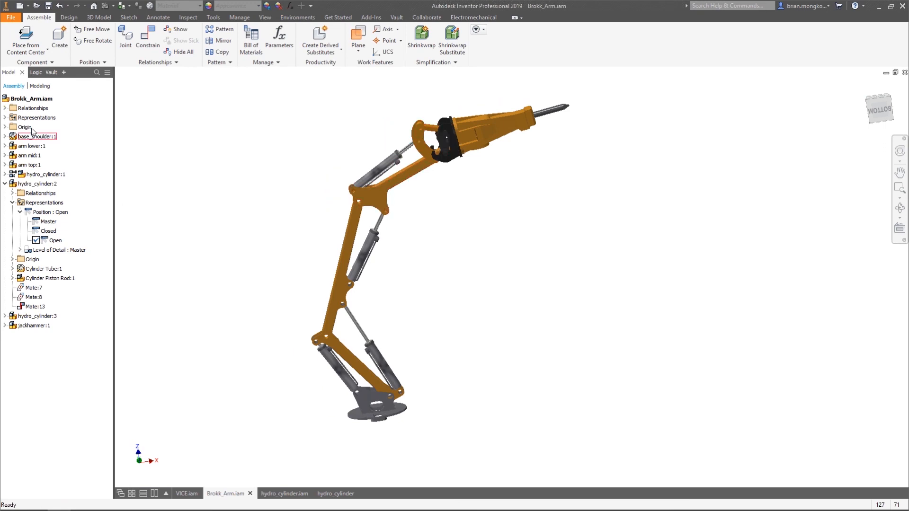
left_click(5, 117)
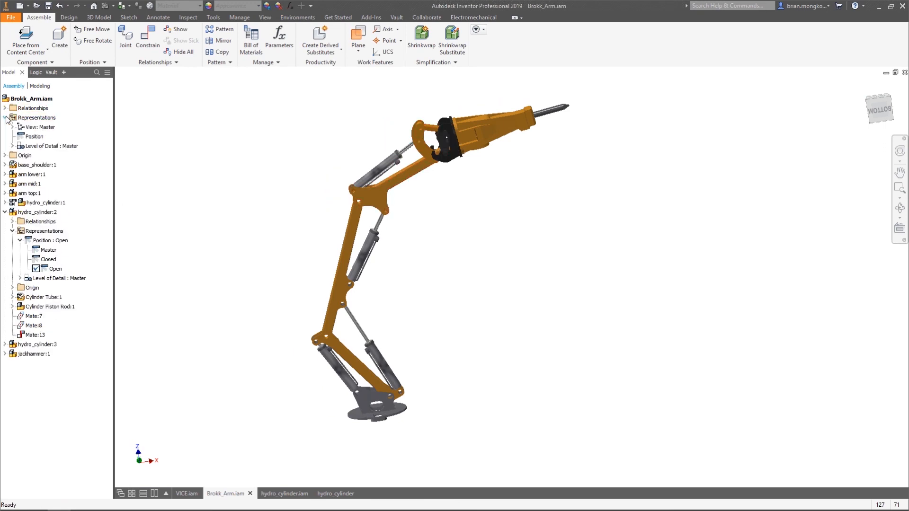
right_click(30, 137)
left_click(47, 151)
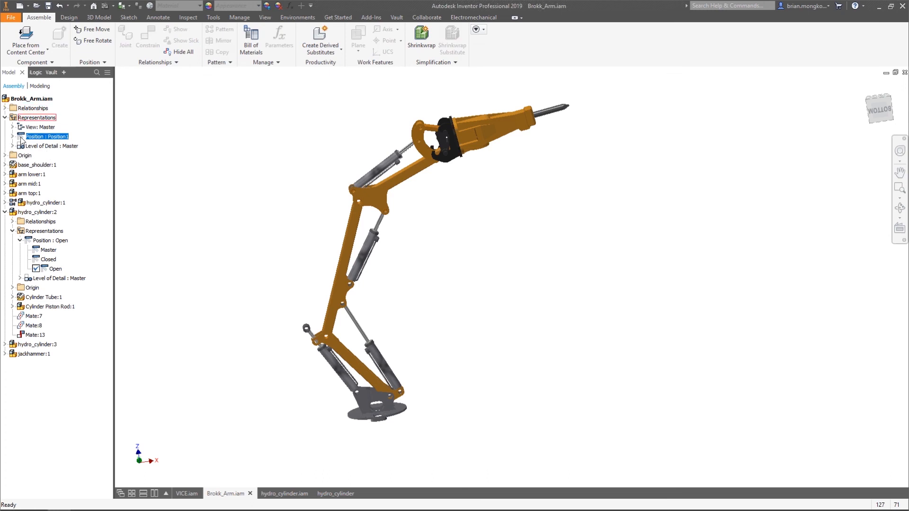
Rename the arm's new positional representation as Collapsed and set hydro_cylinder:2 to its Closed position in it
left_click(12, 136)
double_click(49, 156)
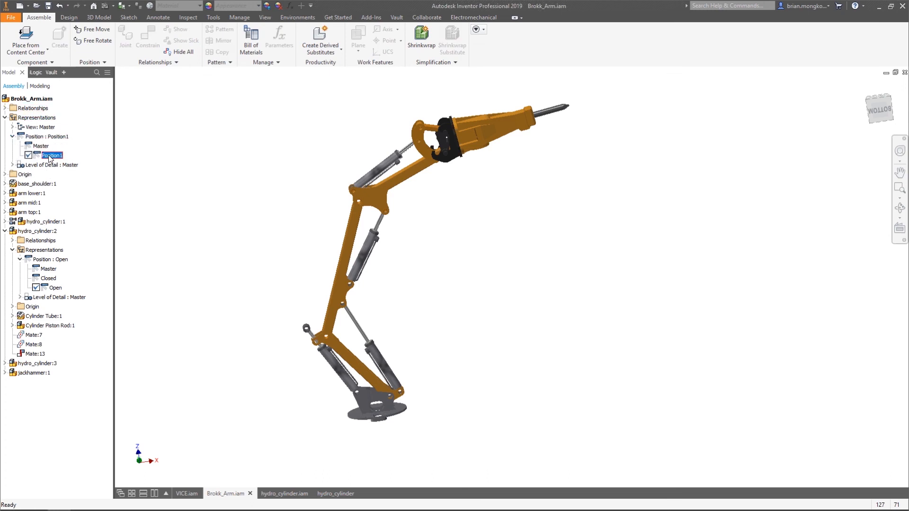
left_click(49, 155)
type("collapsed")
key("Return")
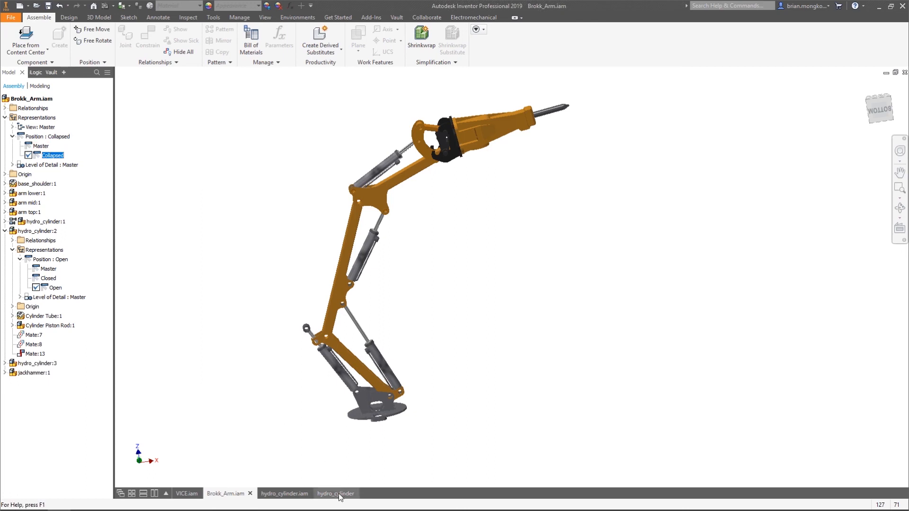
double_click(48, 278)
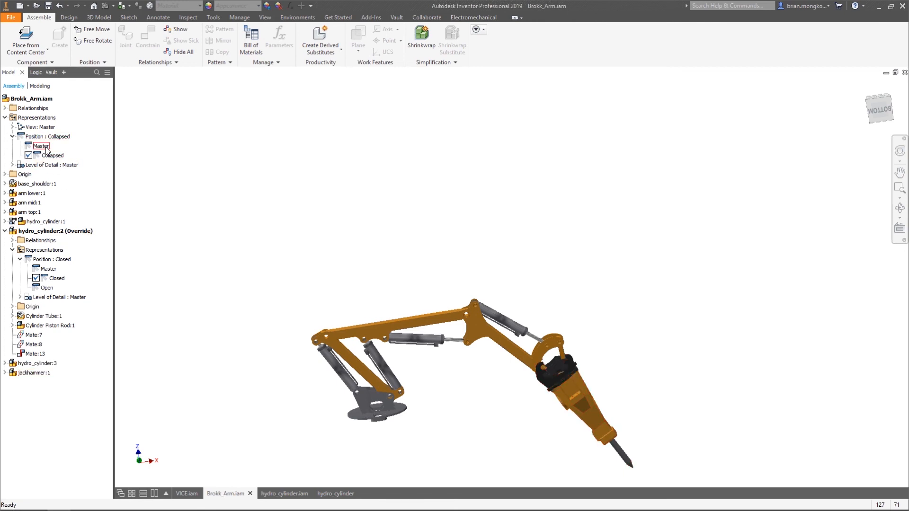
mouse_move(286, 508)
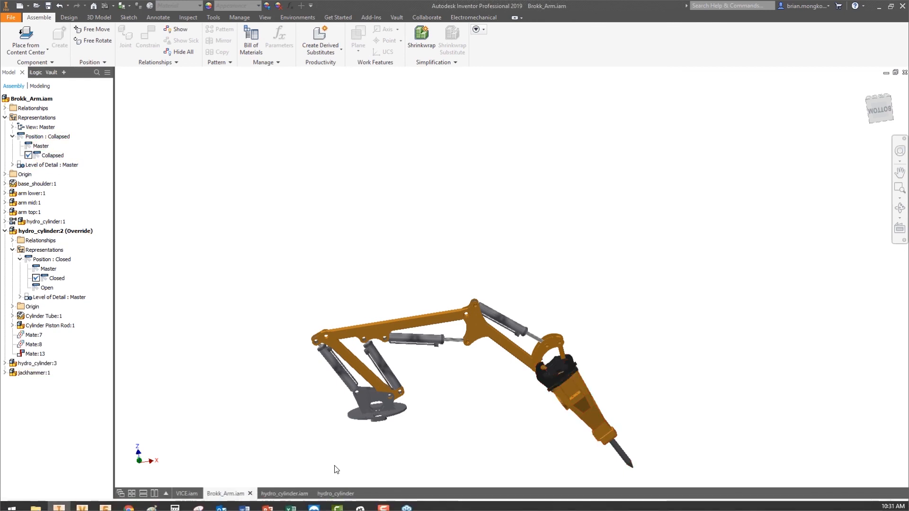
In the hydro_cylinder drawing, add an overlay view showing the Collapsed positional representation to the Brokk_Arm view
left_click(334, 492)
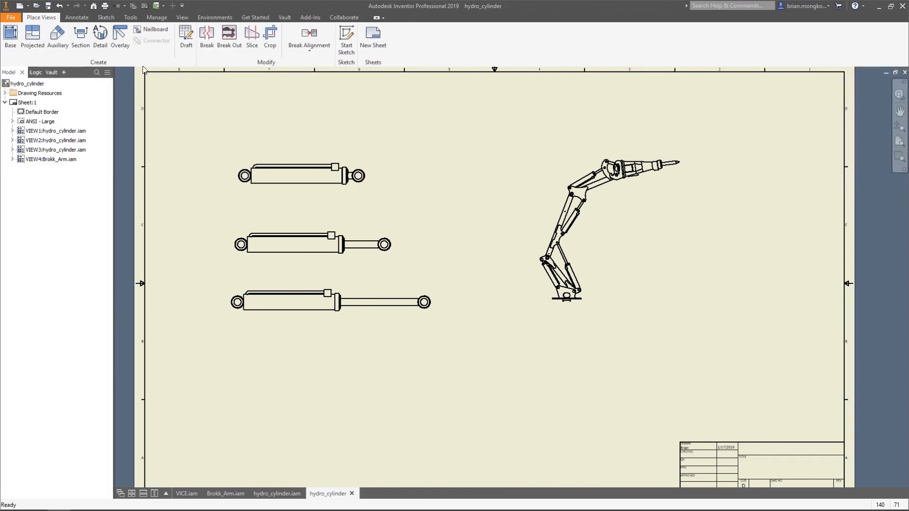
left_click(121, 40)
left_click(598, 197)
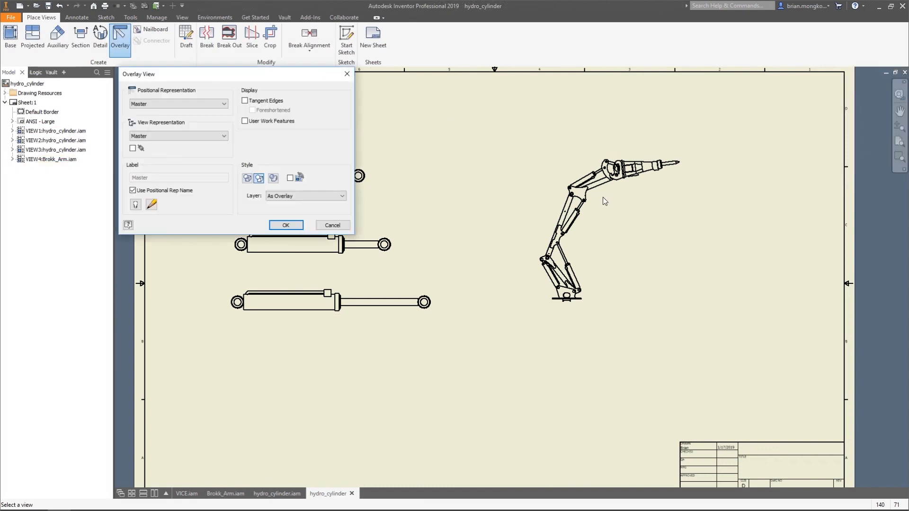
left_click(212, 104)
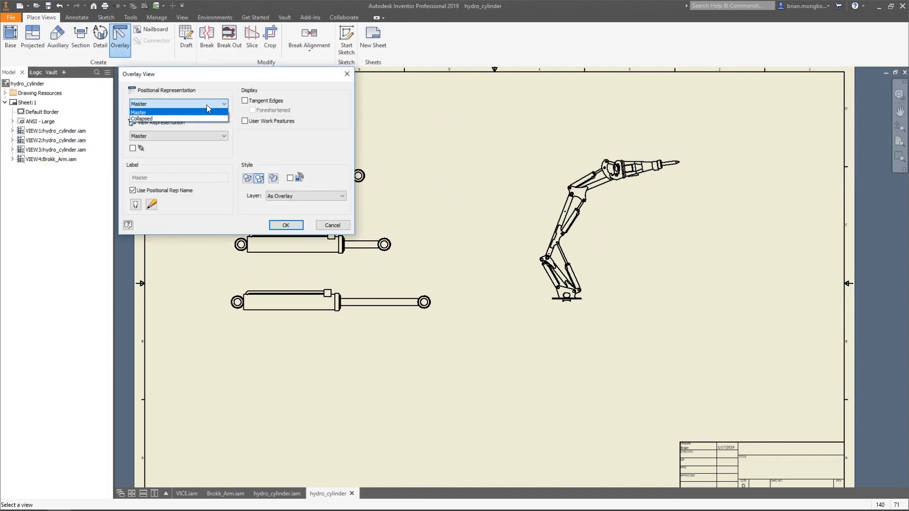
left_click(159, 118)
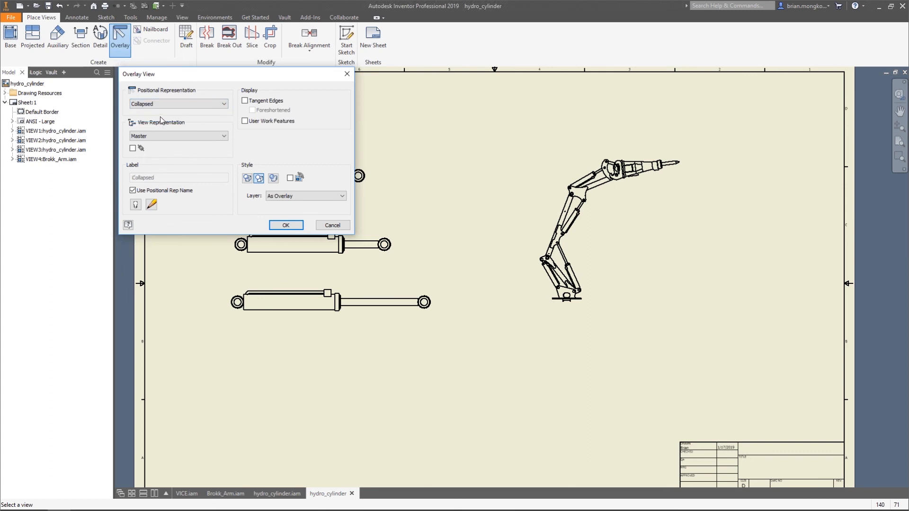
left_click(294, 230)
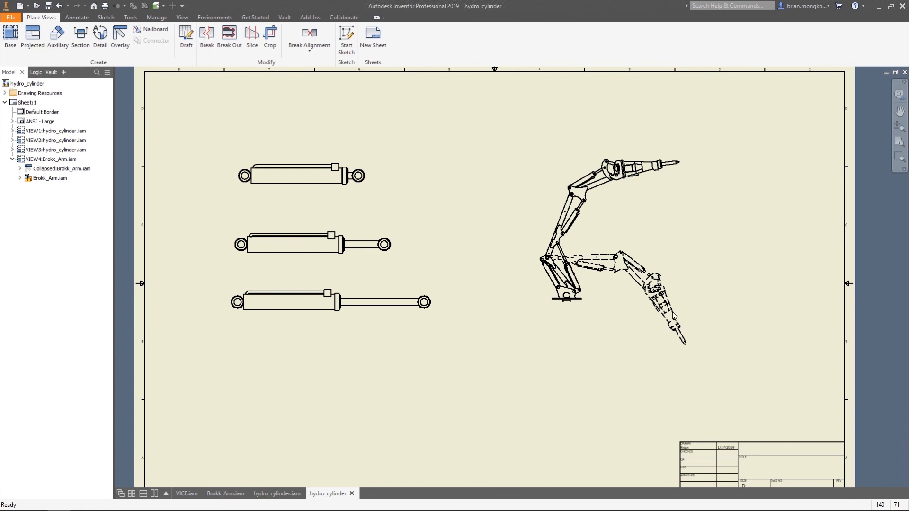
scroll(673, 310, "down", 5)
scroll(515, 289, "up", 2)
scroll(530, 316, "up", 2)
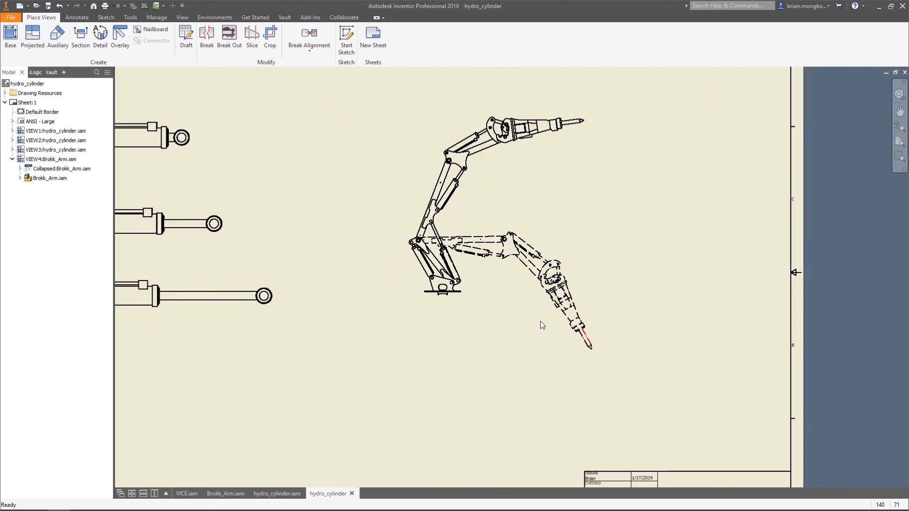
scroll(549, 334, "up", 3)
middle_click_drag(534, 365, 538, 348)
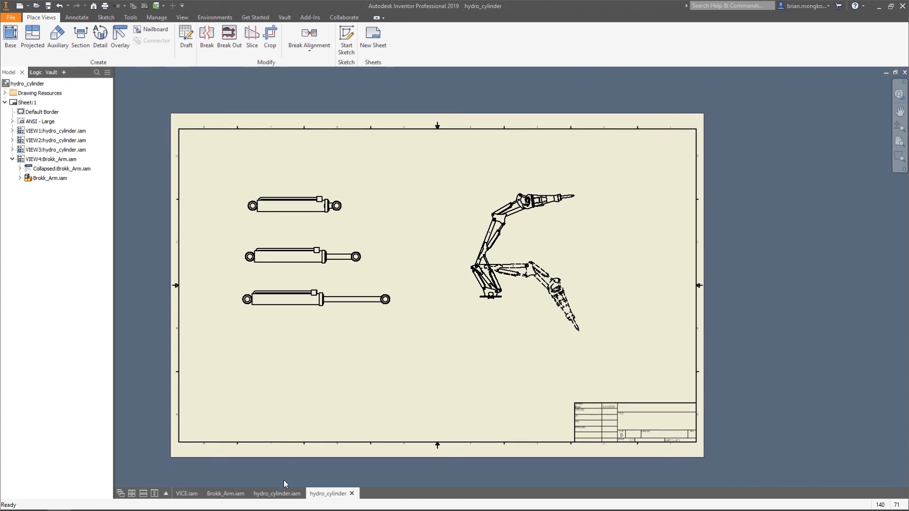
Switch to Brokk_Arm.iam and try to remove the override from hydro_cylinder:2 in the Collapsed position
left_click(225, 494)
middle_click_drag(420, 341, 397, 287)
scroll(430, 332, "down", 7)
scroll(432, 335, "up", 4)
middle_click_drag(435, 322, 456, 300)
scroll(474, 307, "up", 3)
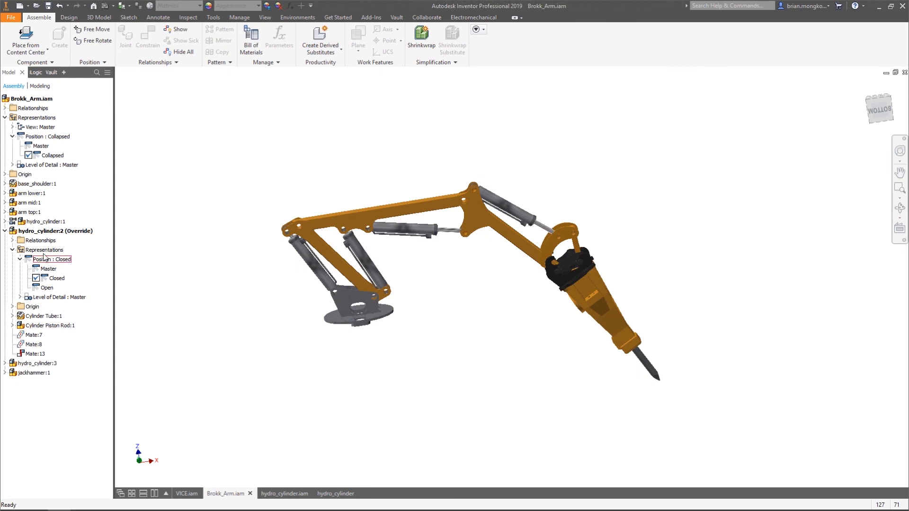
left_click(26, 233)
right_click(26, 235)
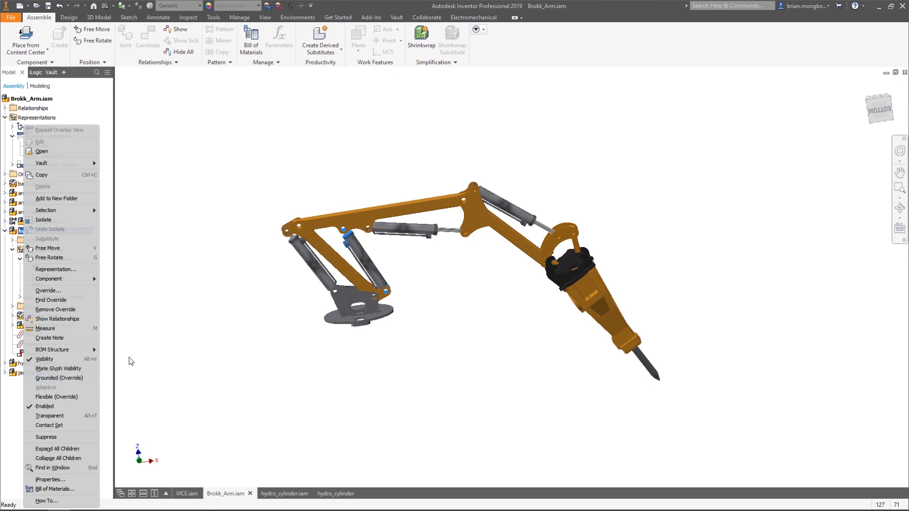
left_click(63, 310)
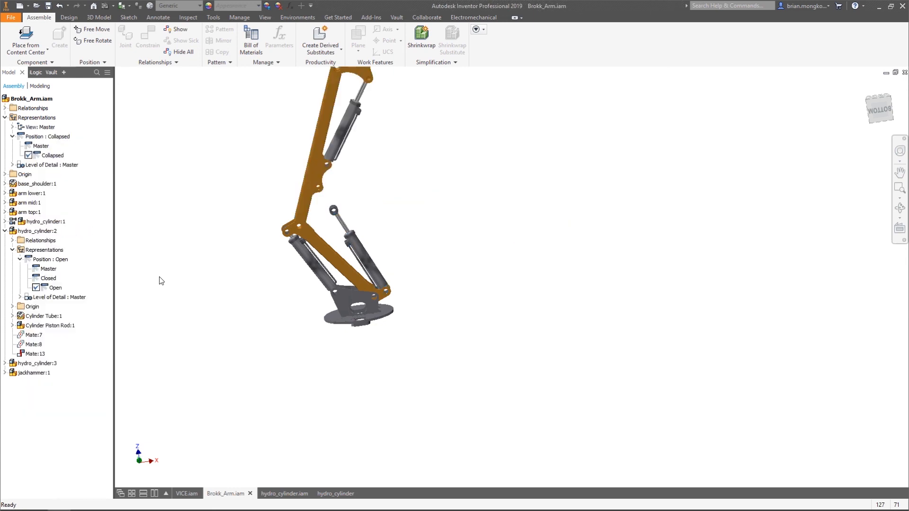
Turn off the flexible state of hydro_cylinder:1 in the arm's Collapsed position
left_click(5, 231)
left_click(5, 221)
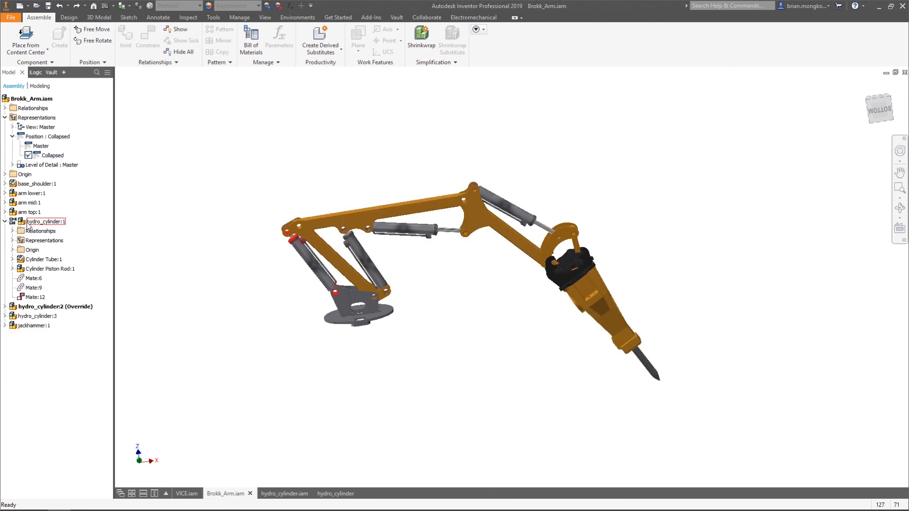
right_click(27, 223)
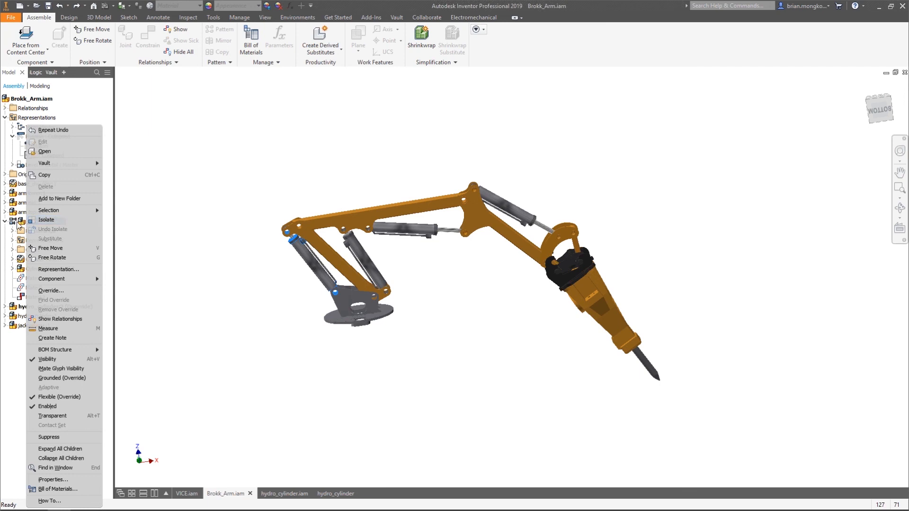
left_click(57, 399)
right_click(56, 224)
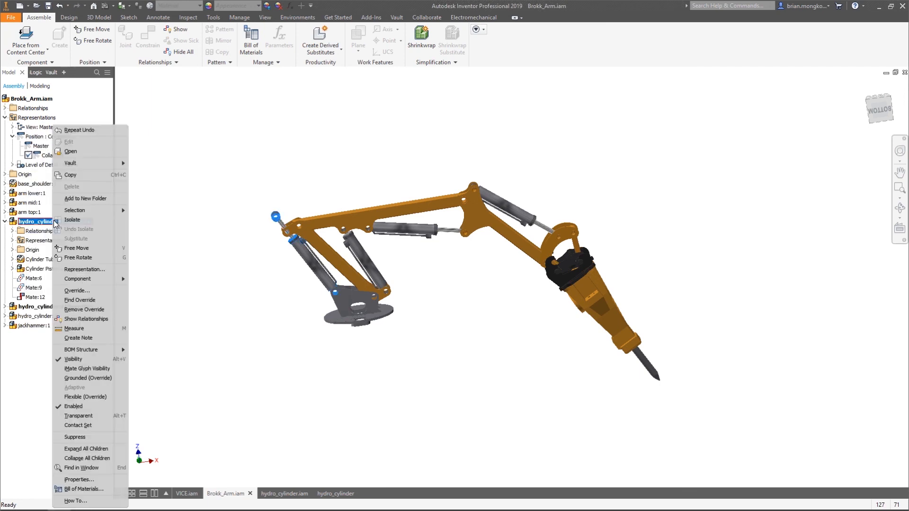
left_click(6, 222)
left_click(5, 222)
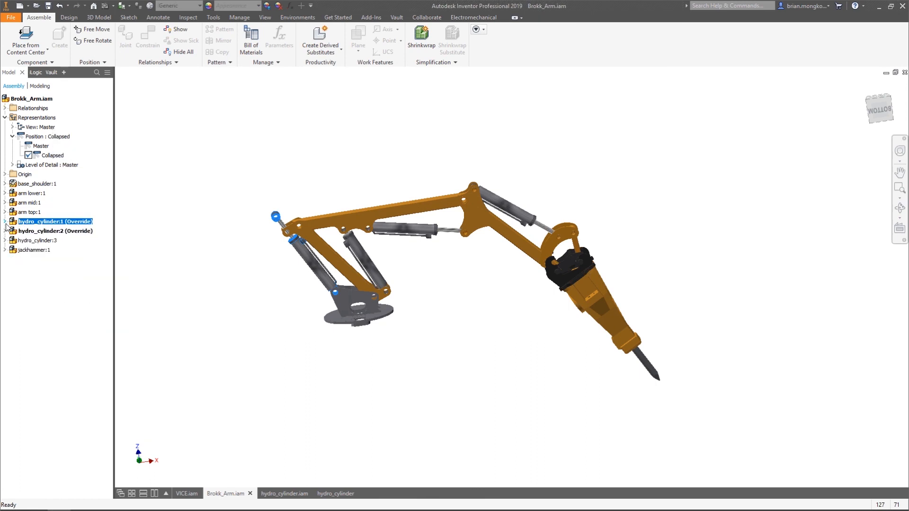
left_click(6, 240)
left_click(24, 241)
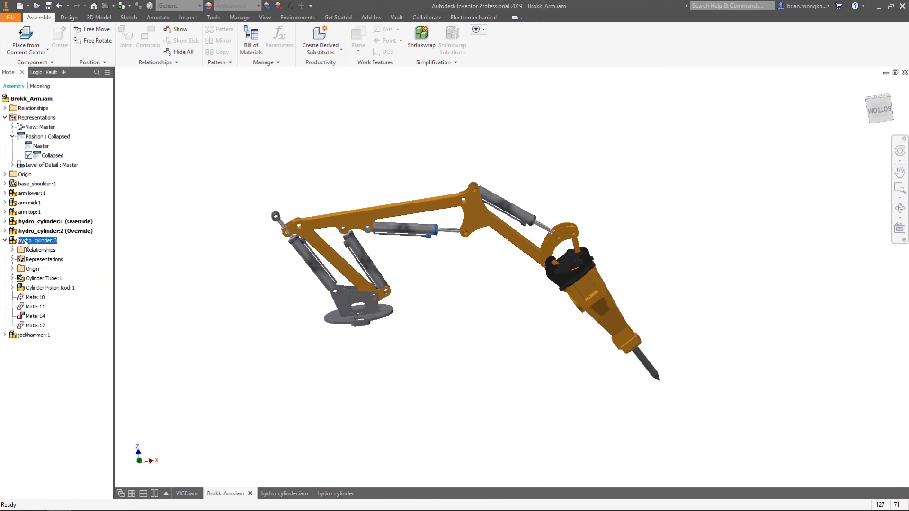
right_click(24, 241)
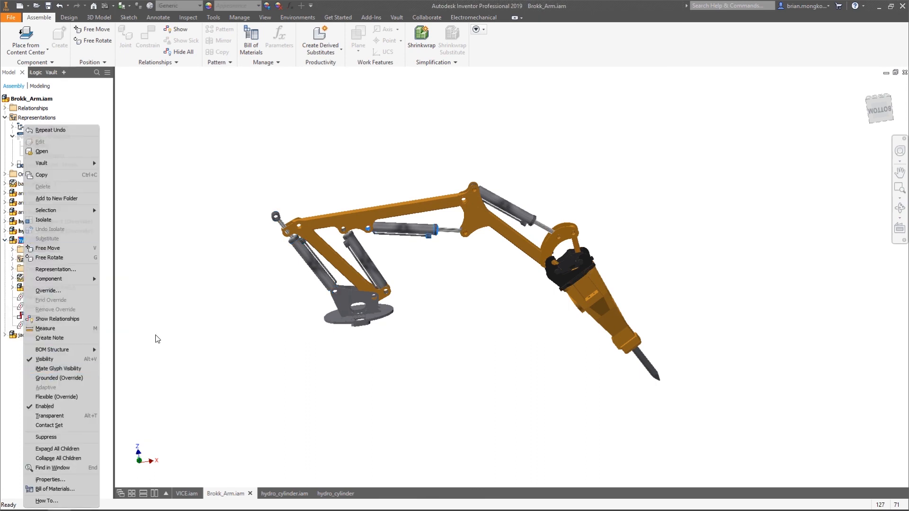
left_click(183, 328)
left_click(5, 240)
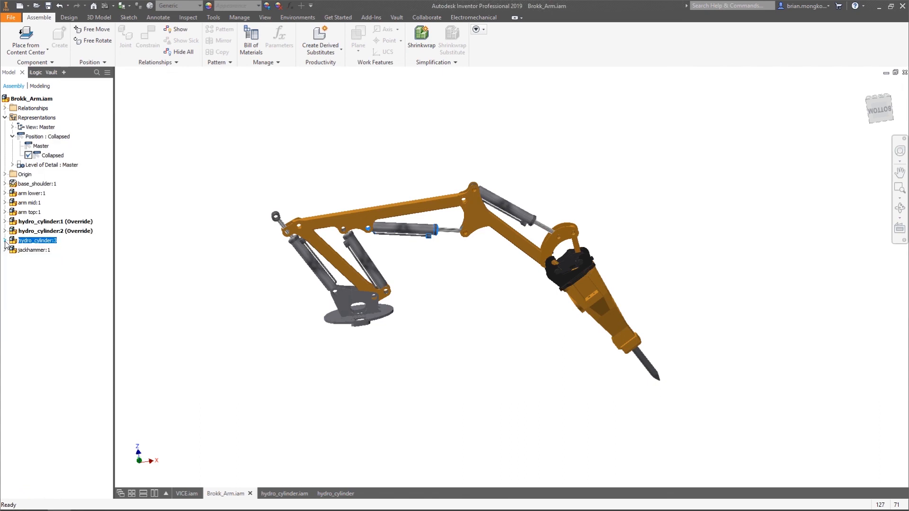
Undo the recent changes back past the creation of the arm's Collapsed representation, and return to Brokk_Arm.iam
left_click(181, 313)
key("ctrl+z")
key("ctrl+z")
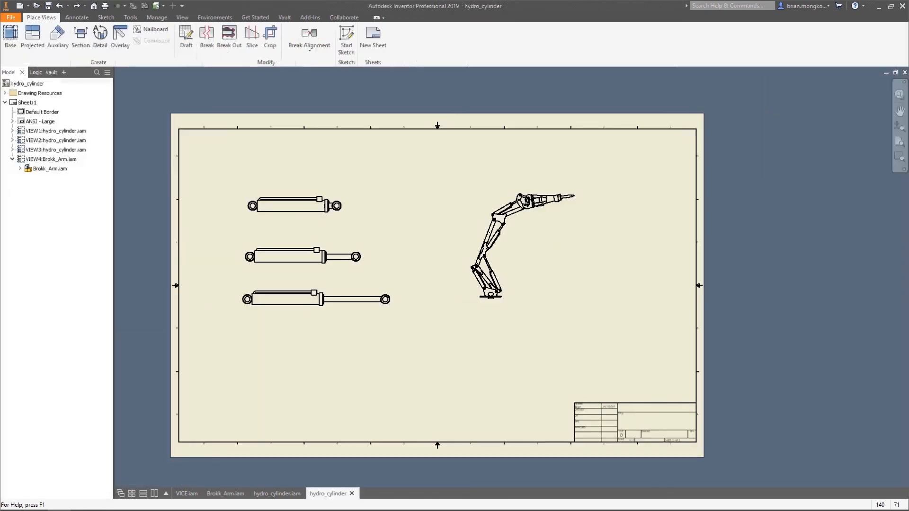
left_click(225, 493)
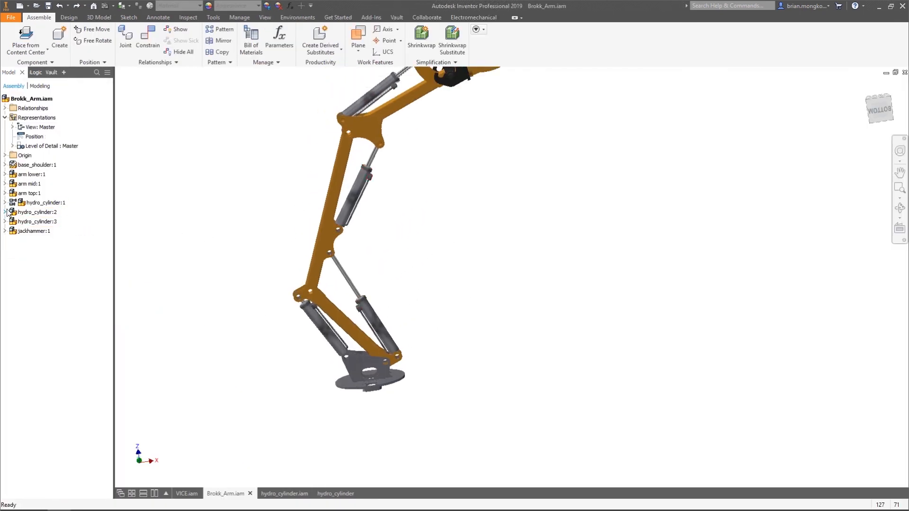
Turn off the flexible state of hydro_cylinder:1 in the Brokk arm assembly and make the subassembly adaptive
left_click(28, 213)
right_click(28, 213)
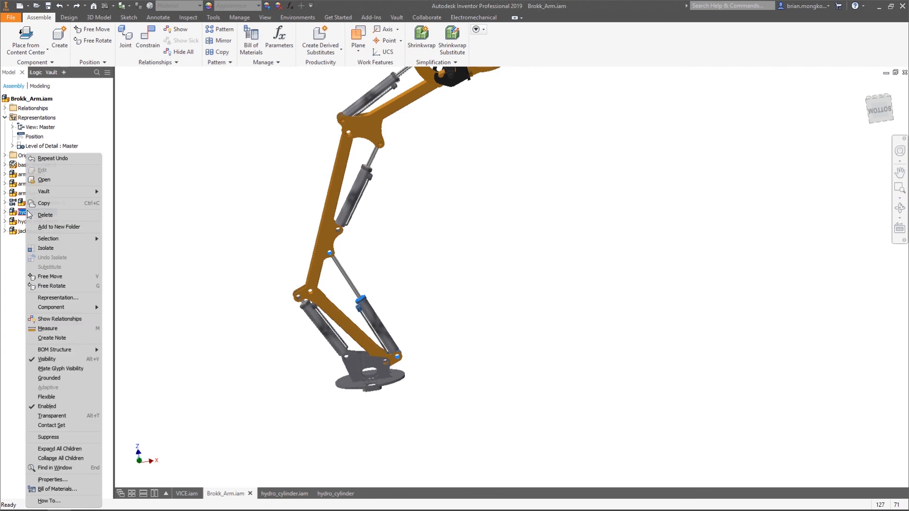
left_click(175, 339)
left_click(37, 204)
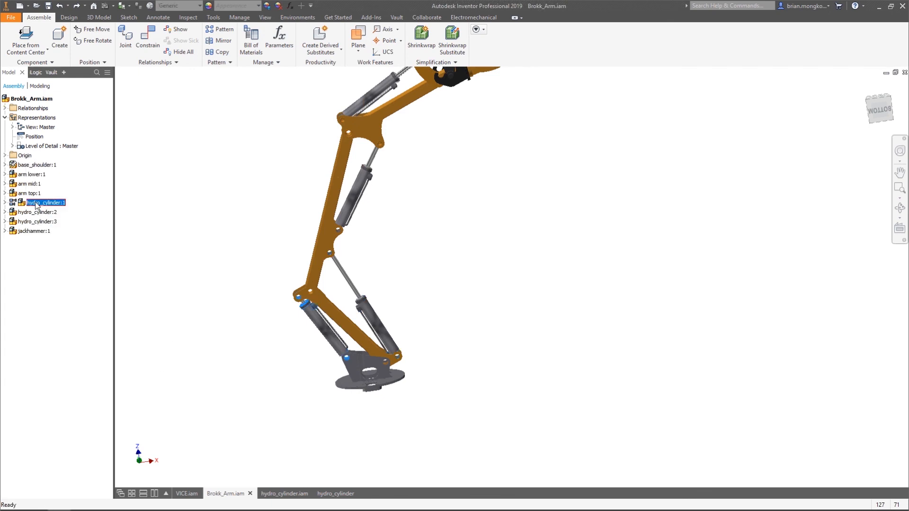
right_click(37, 205)
left_click(61, 398)
right_click(46, 207)
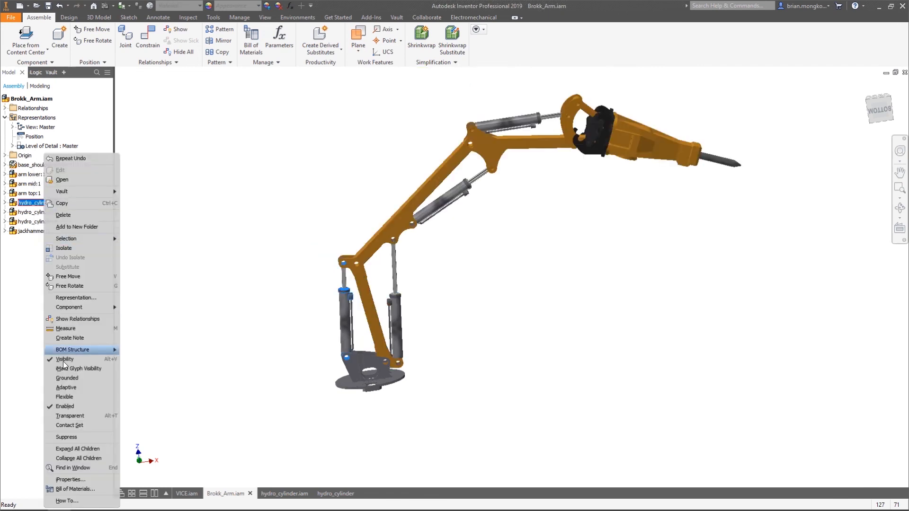
left_click(67, 389)
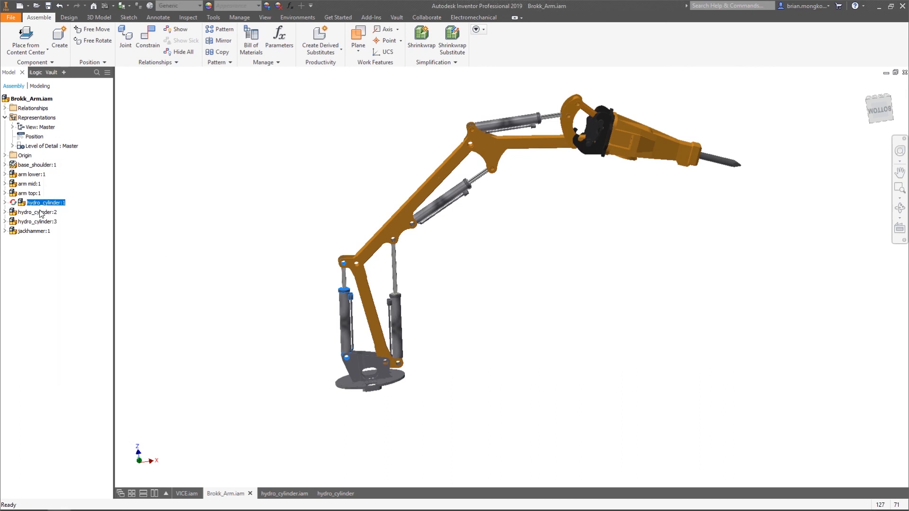
Try driving the Drive Stroke constraint of hydro_cylinder:1 between 0 and 150 mm in both directions, then discard the drive
left_click(5, 203)
left_click(12, 221)
left_click(12, 220)
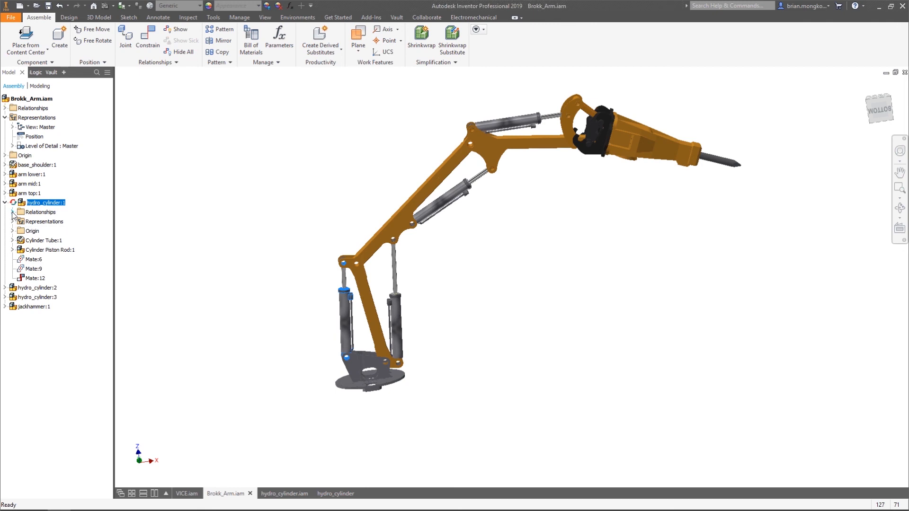
left_click(13, 213)
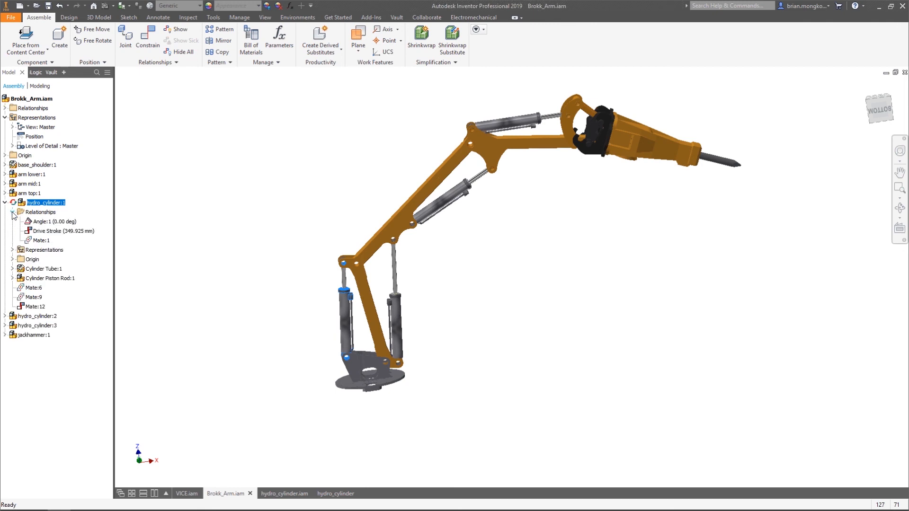
right_click(44, 232)
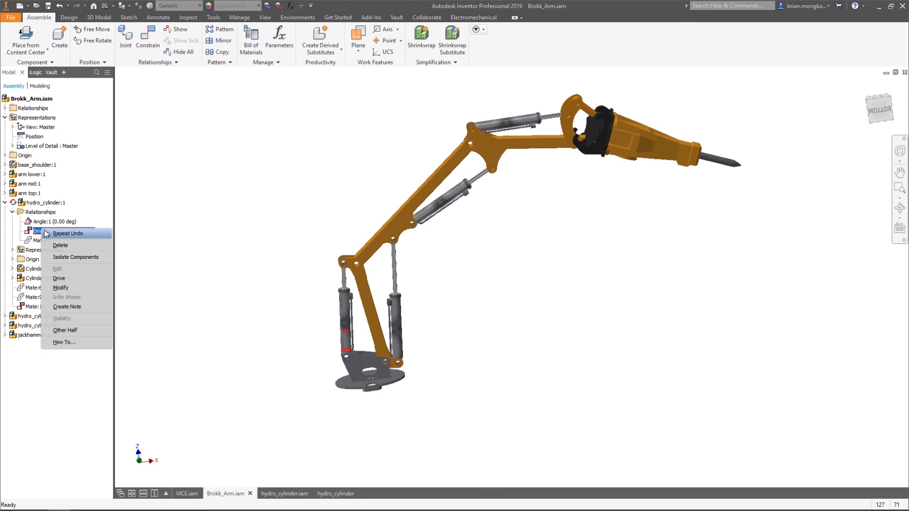
left_click(64, 278)
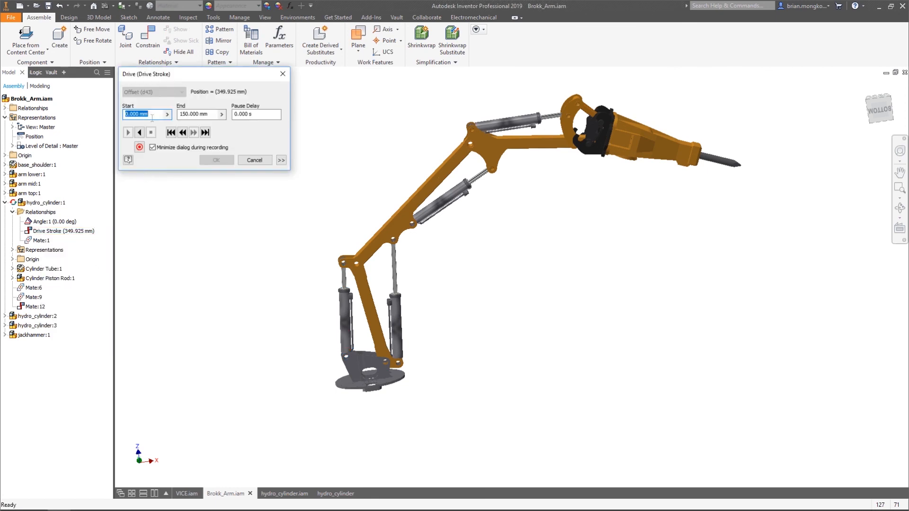
left_click(139, 133)
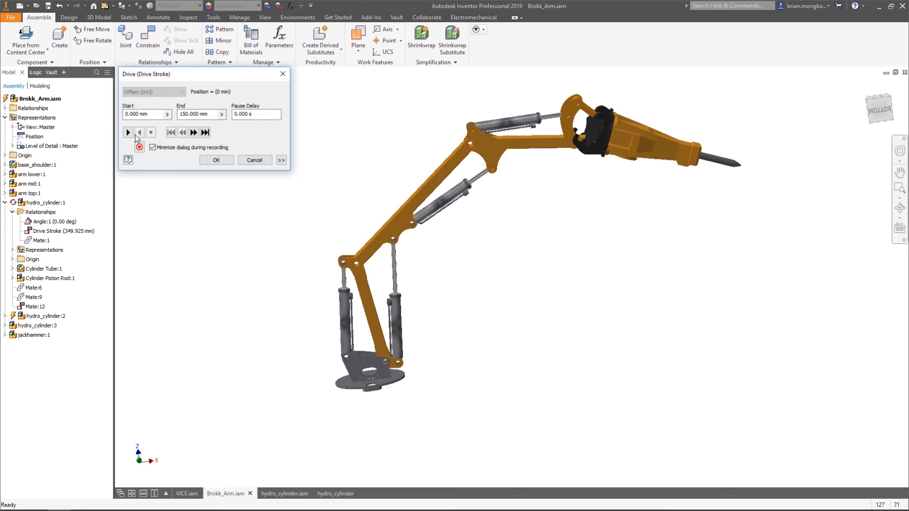
left_click(127, 133)
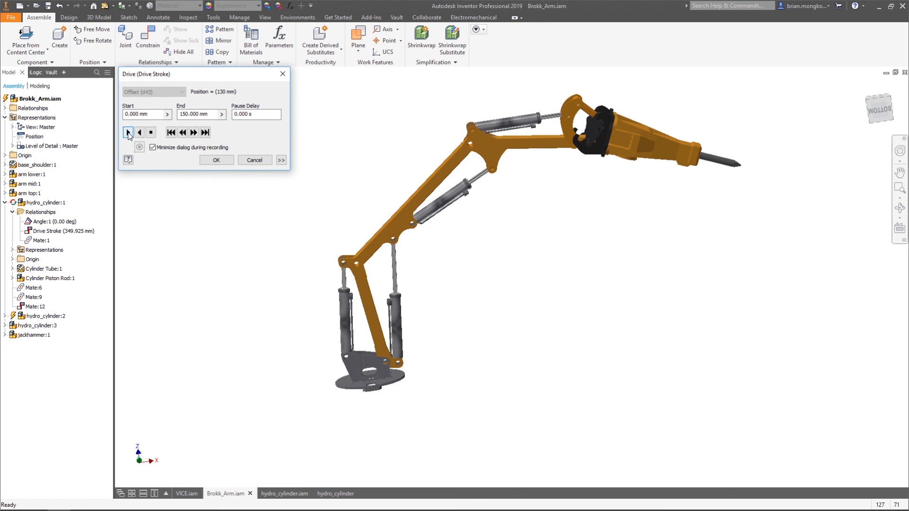
left_click(283, 74)
In hydro_cylinder.iam, activate the Master position and drive the Drive Stroke constraint from 0 to 150 mm and back
left_click(290, 495)
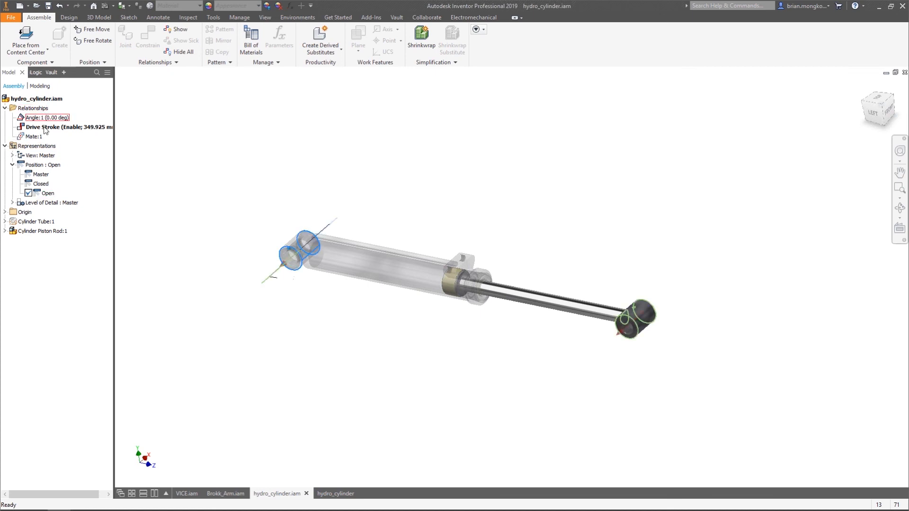
double_click(41, 174)
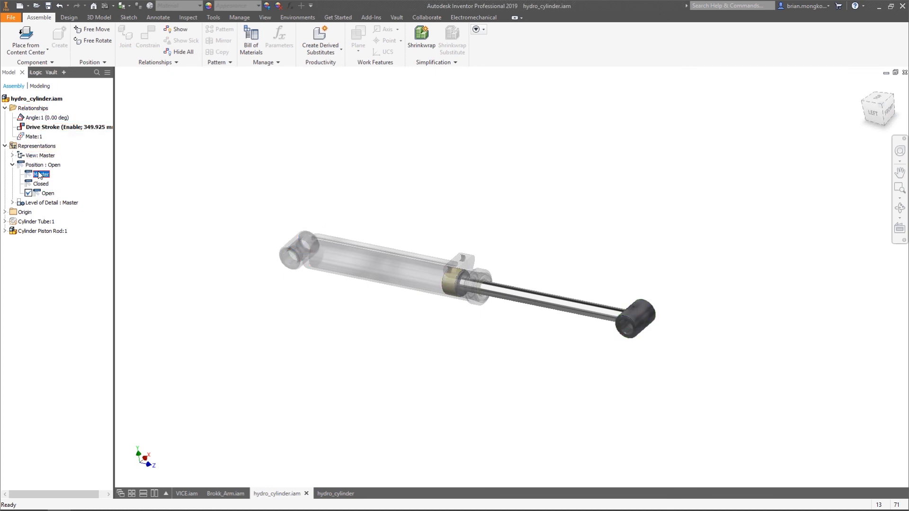
right_click(49, 131)
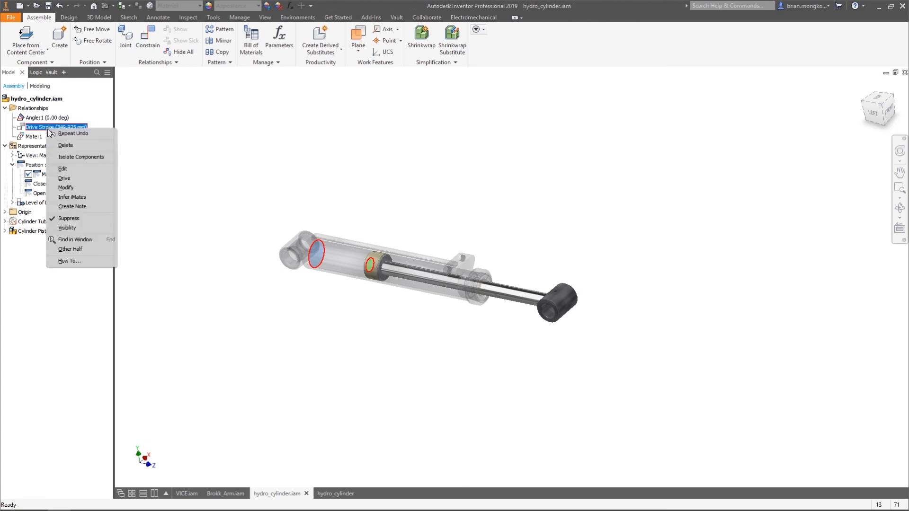
left_click(65, 179)
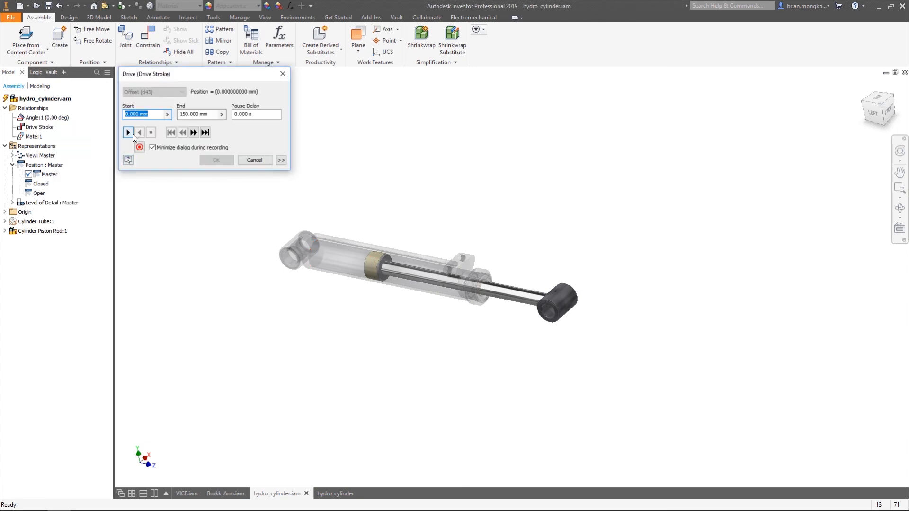
left_click(129, 133)
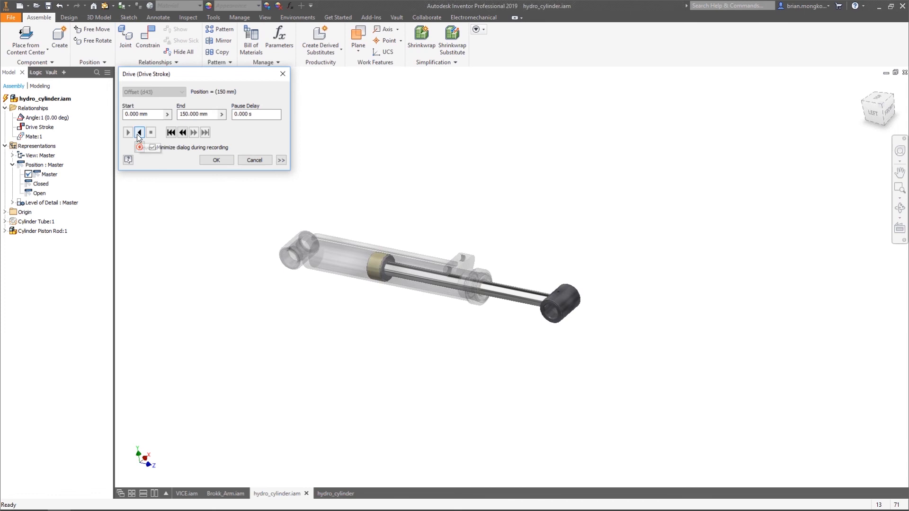
left_click(139, 132)
Extend the Drive Stroke end value to 350 mm, run the drive forward and in reverse, and cancel it
left_click_drag(211, 115, 170, 114)
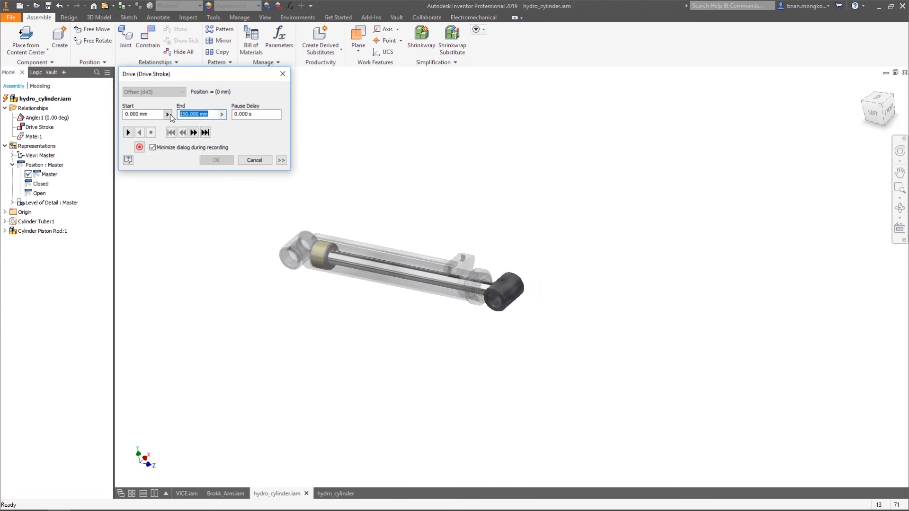
type("350")
key("Escape")
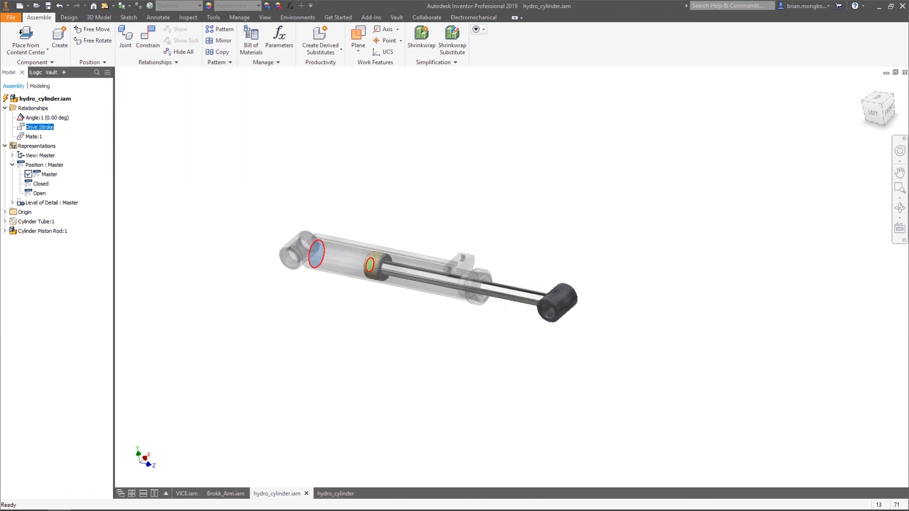
right_click(48, 124)
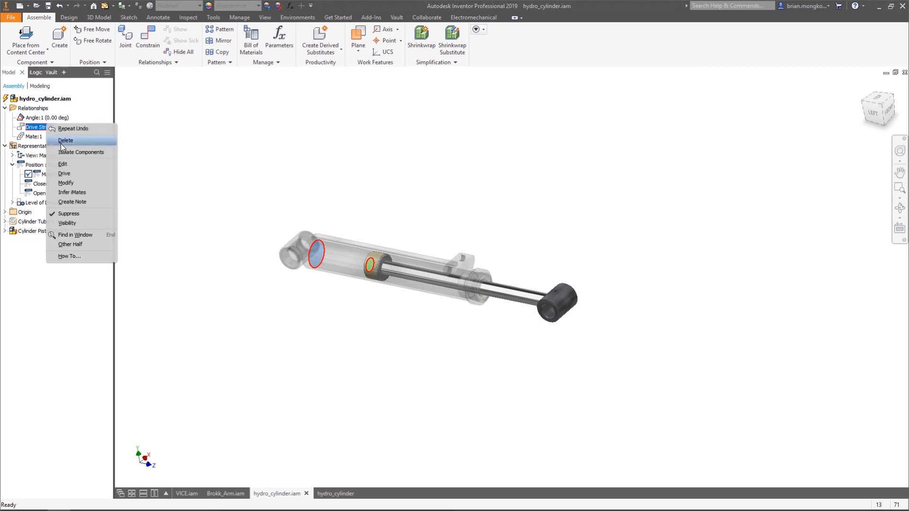
left_click(65, 174)
left_click(128, 133)
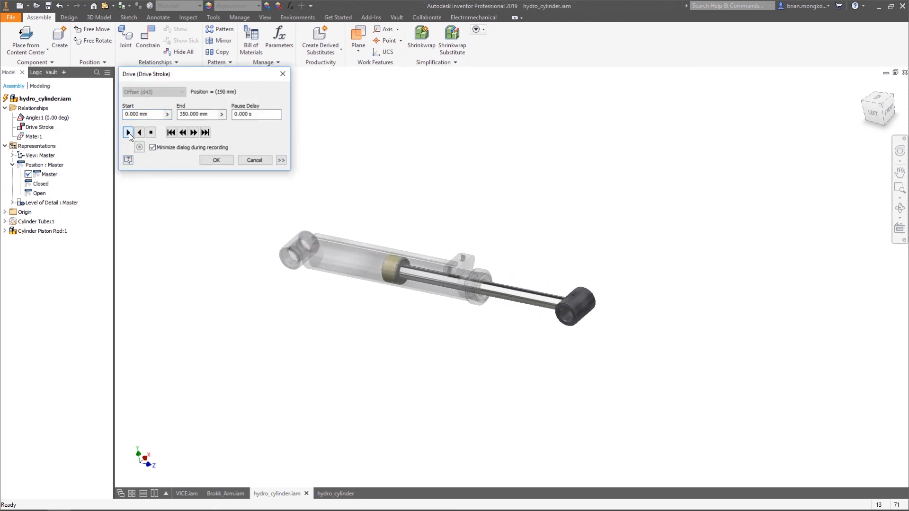
left_click(138, 132)
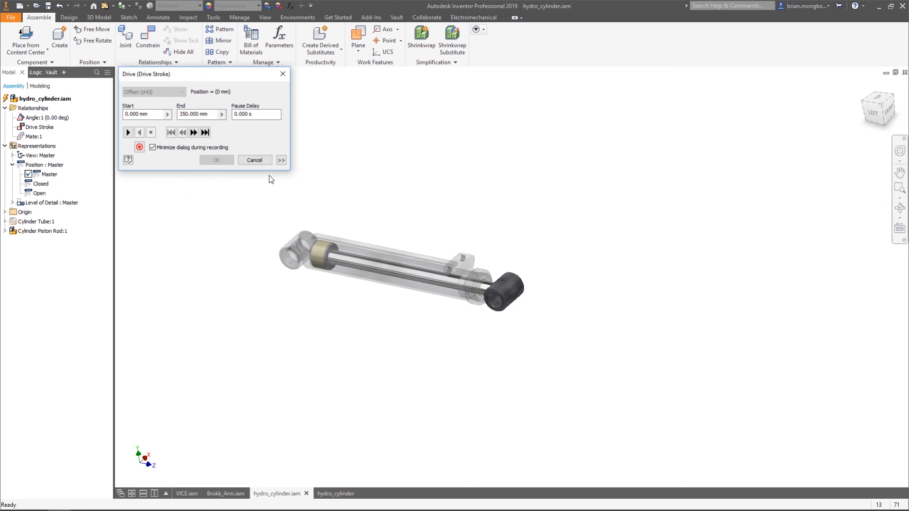
left_click(256, 161)
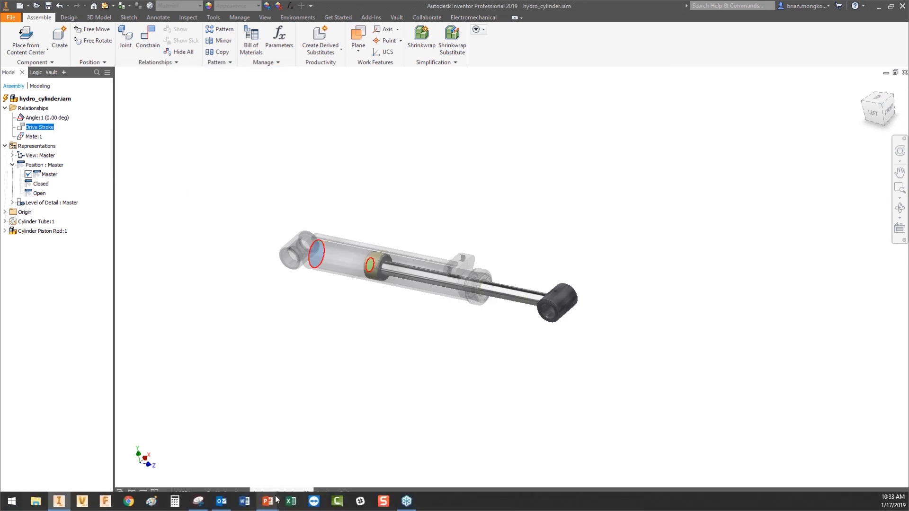
Switch to the running PowerPoint slide show and advance from Joints vs Constraints to the Highlights slide
mouse_move(268, 501)
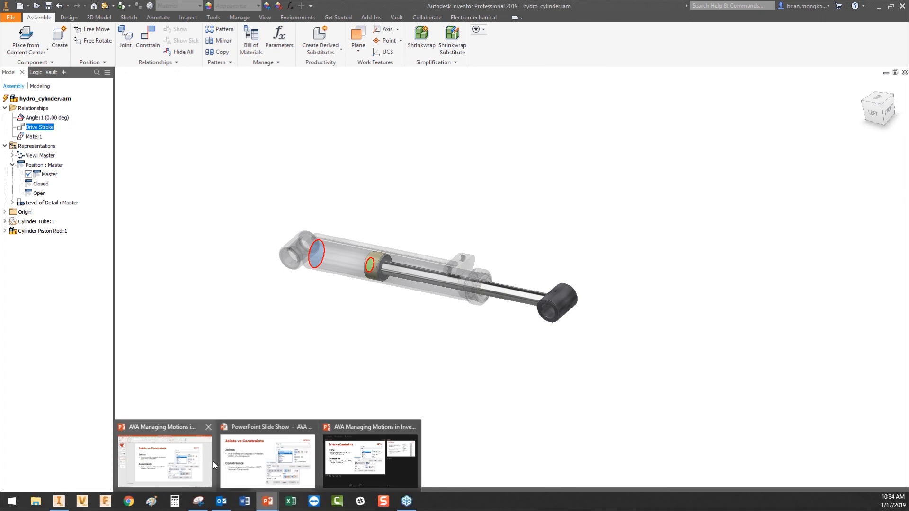
left_click(267, 467)
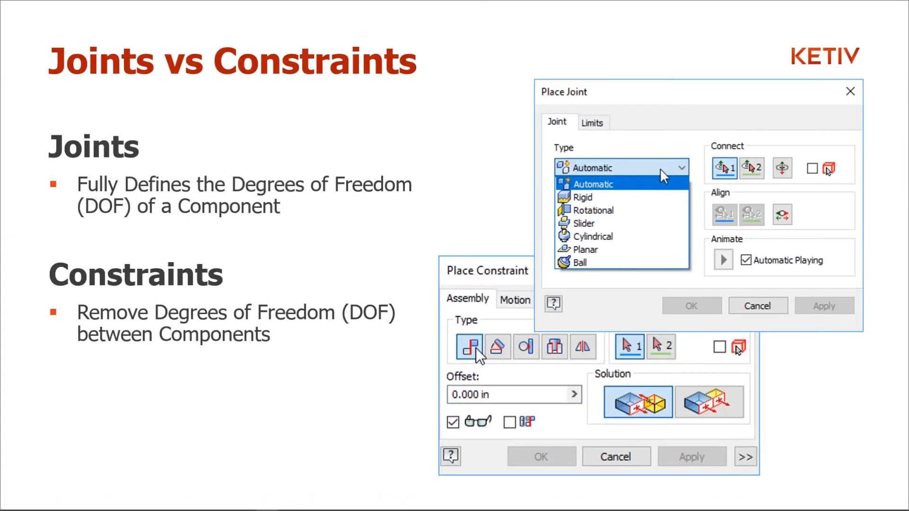
left_click(660, 169)
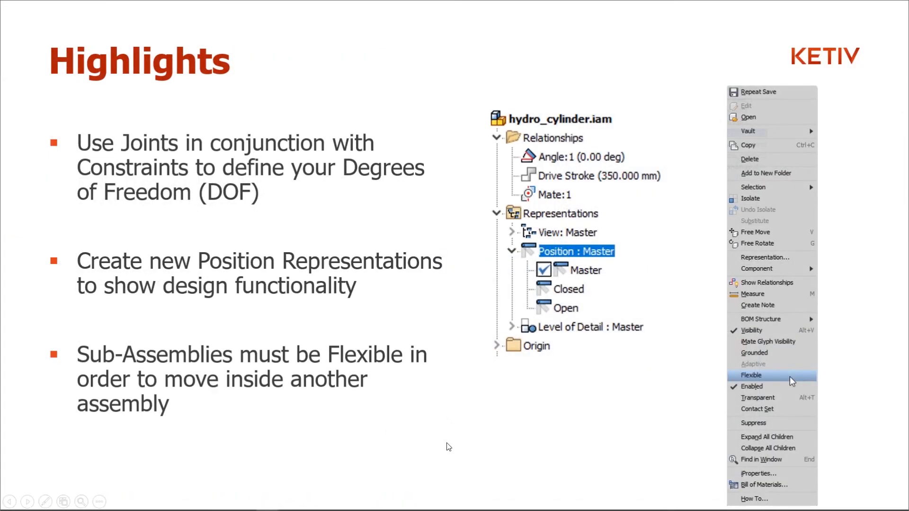